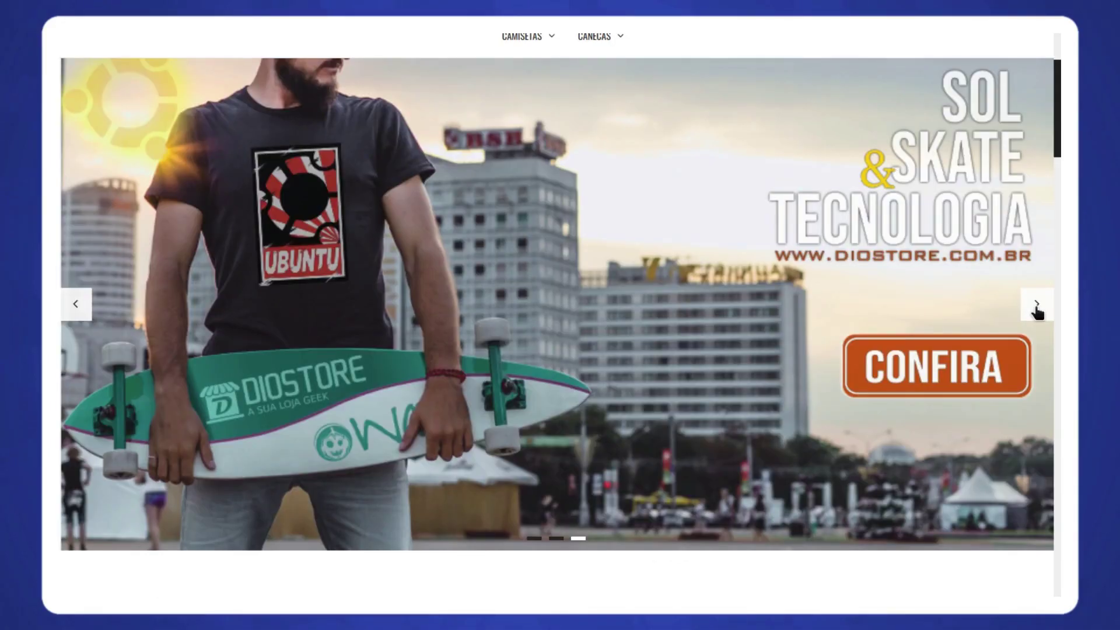
pyautogui.click(1036, 306)
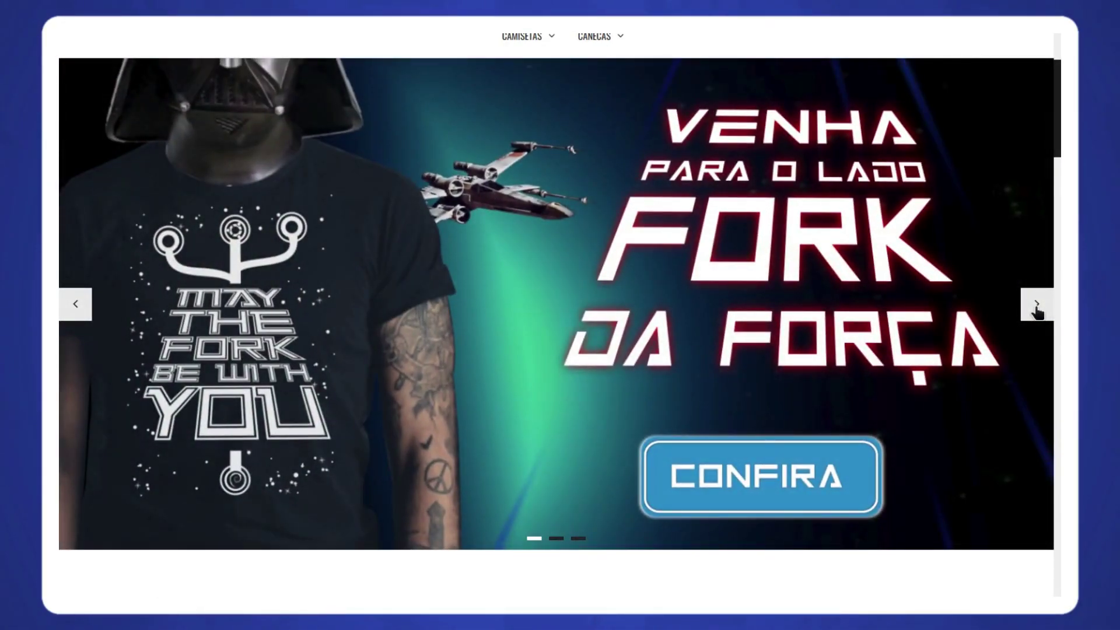
pyautogui.click(1036, 306)
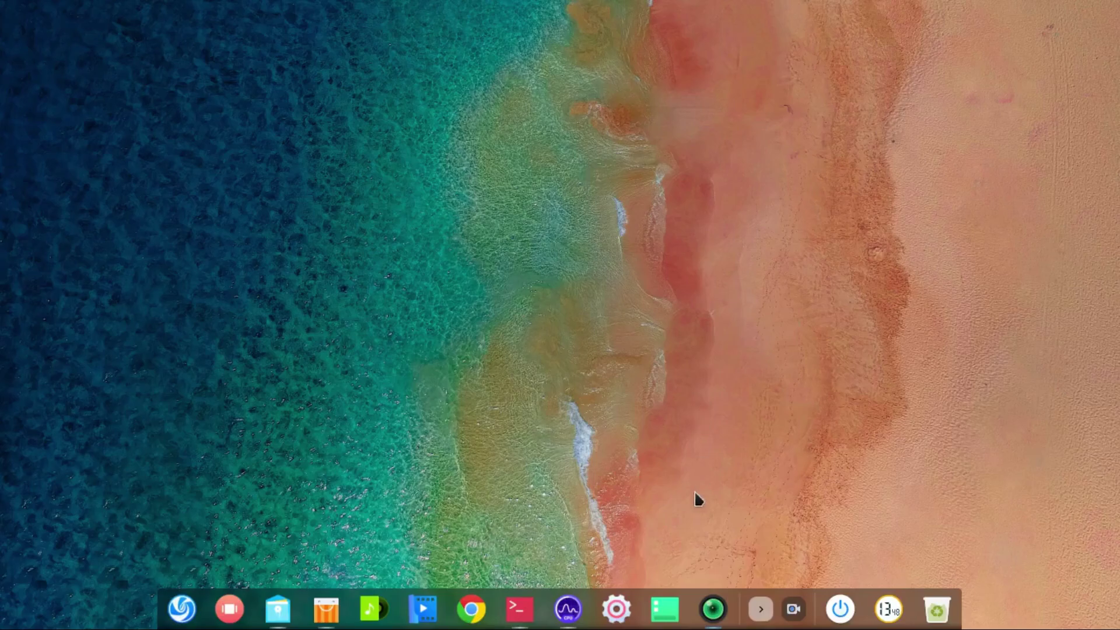
# Step: Open the system settings and check the update status and the update configuration options
pyautogui.click(607, 610)
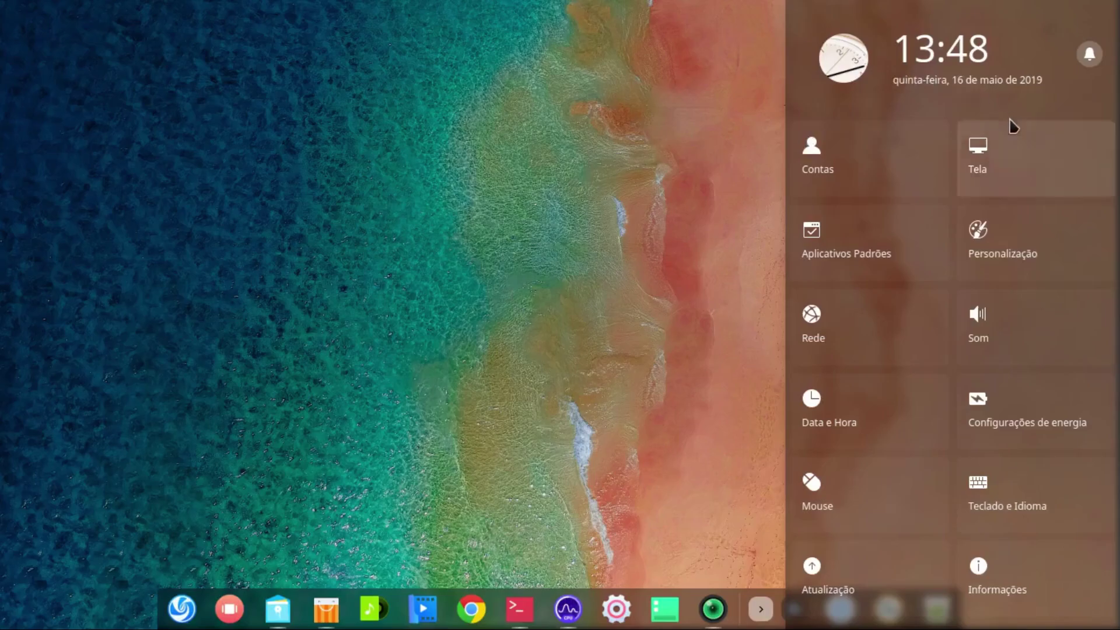
pyautogui.click(835, 568)
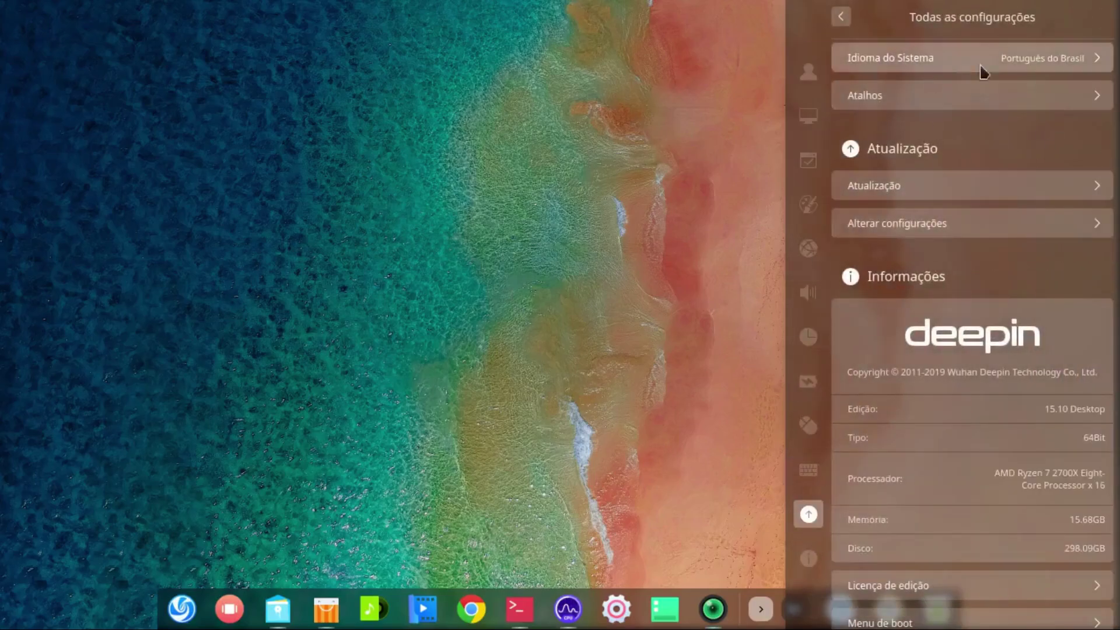
pyautogui.click(885, 187)
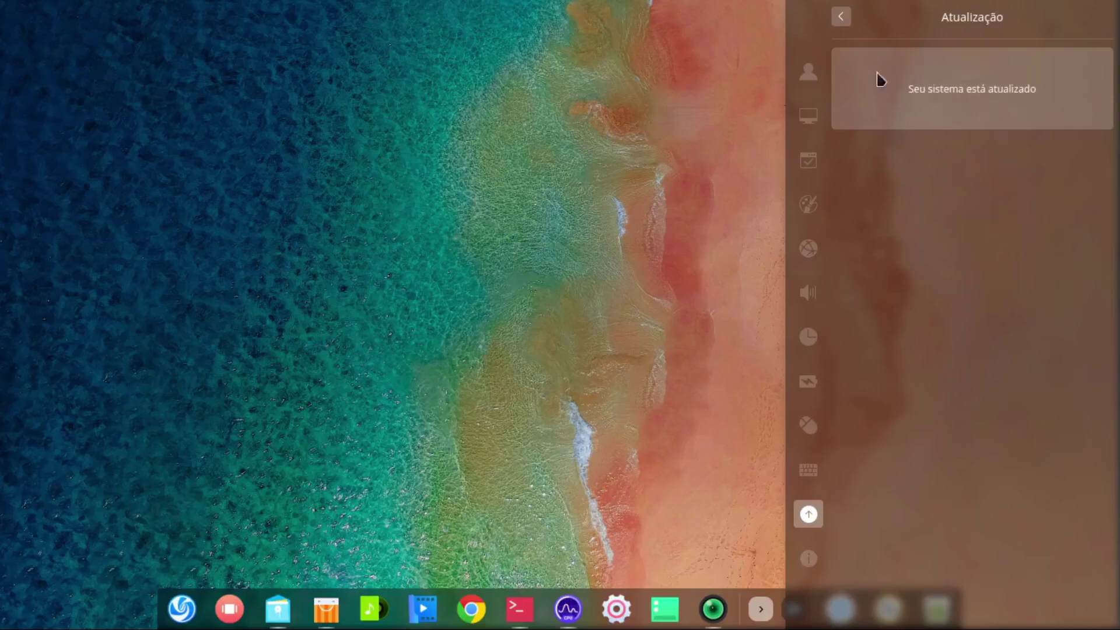
pyautogui.click(840, 17)
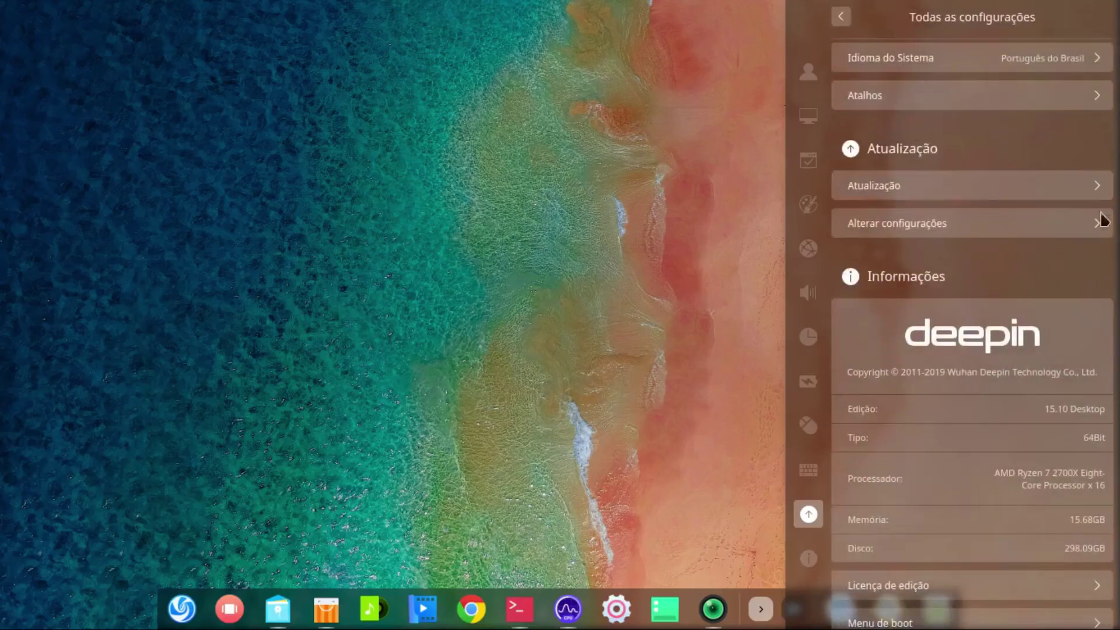
pyautogui.click(857, 232)
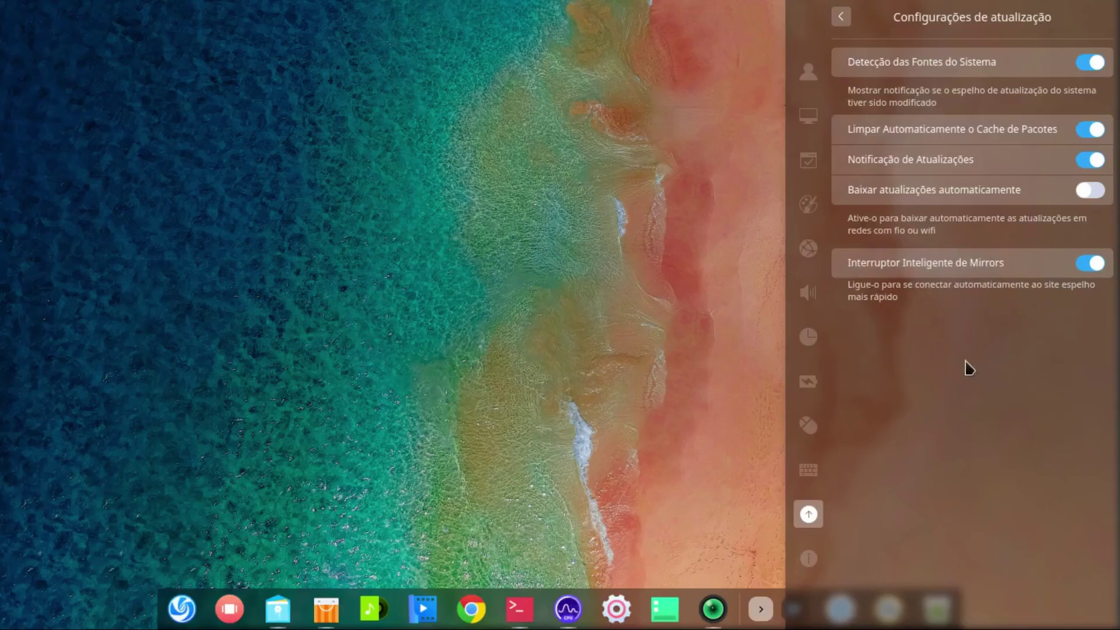
pyautogui.click(850, 18)
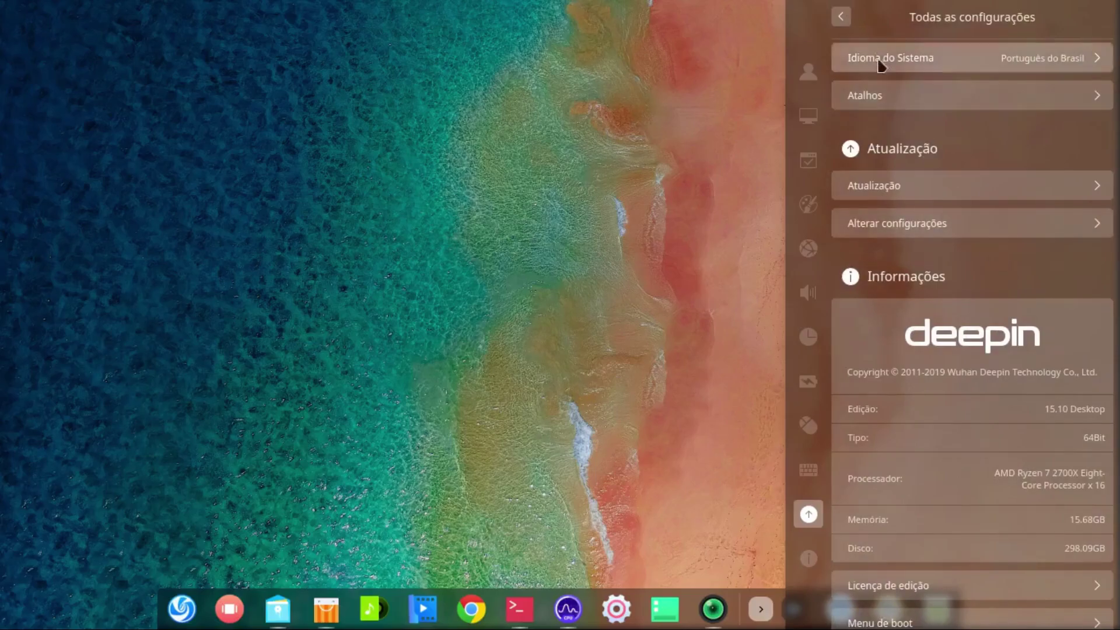
pyautogui.click(844, 18)
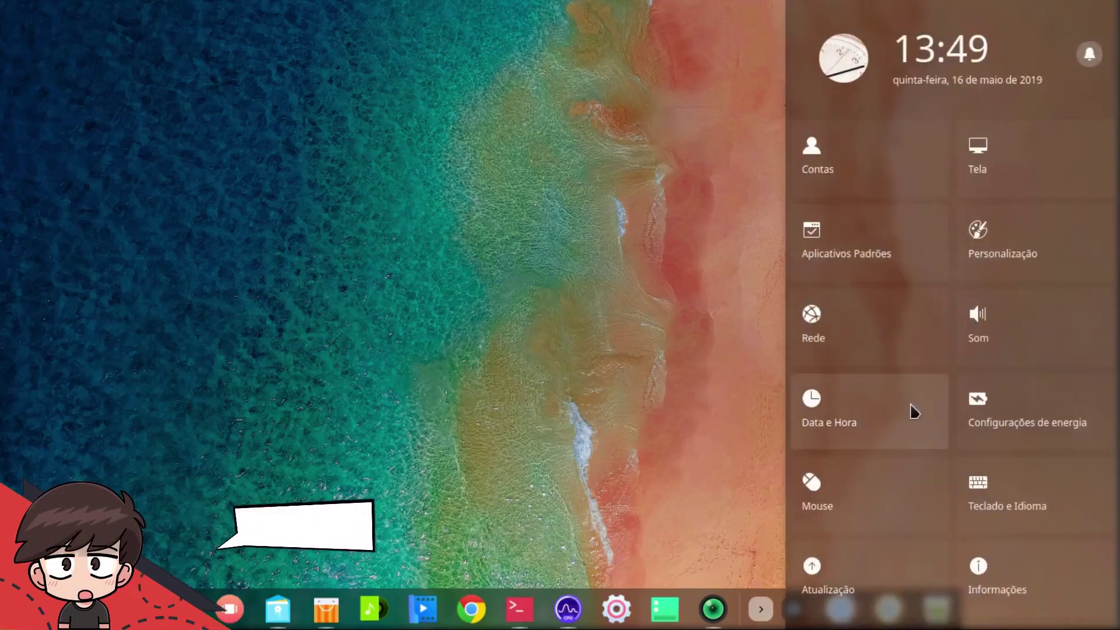
# Step: Turn on automatic login (Login automático) for the current user account, authenticating with the account password
pyautogui.click(845, 188)
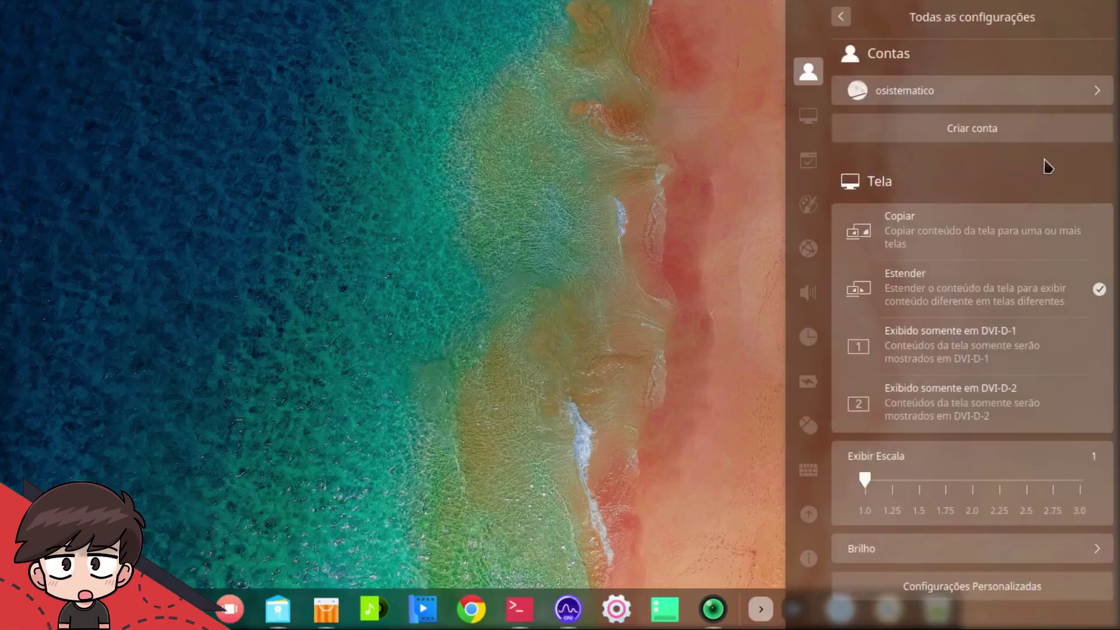
pyautogui.click(1091, 100)
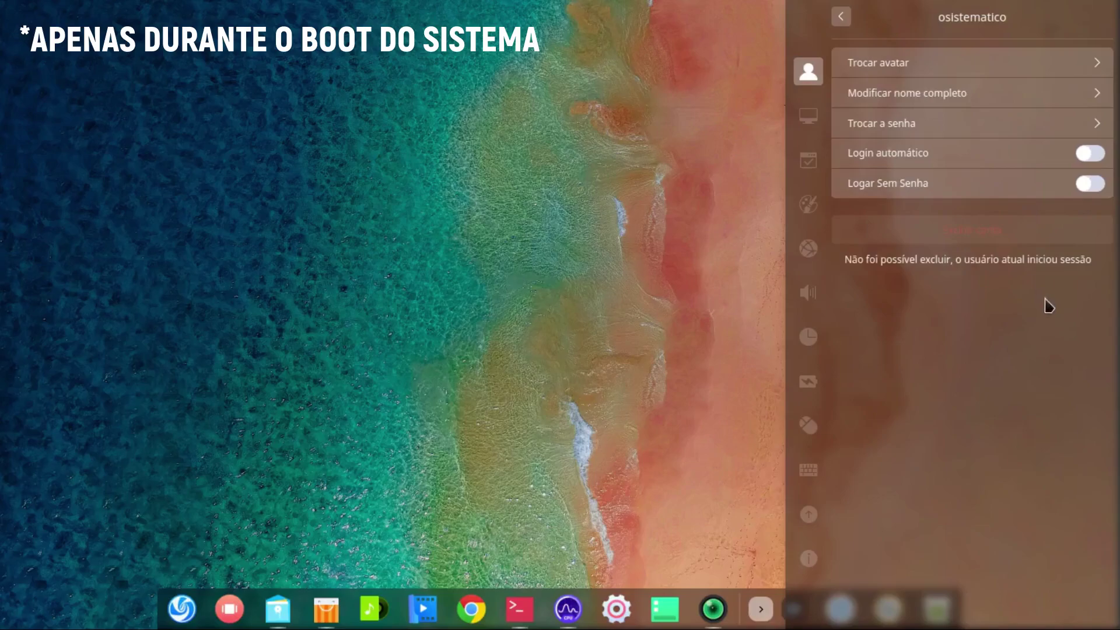
pyautogui.click(1083, 159)
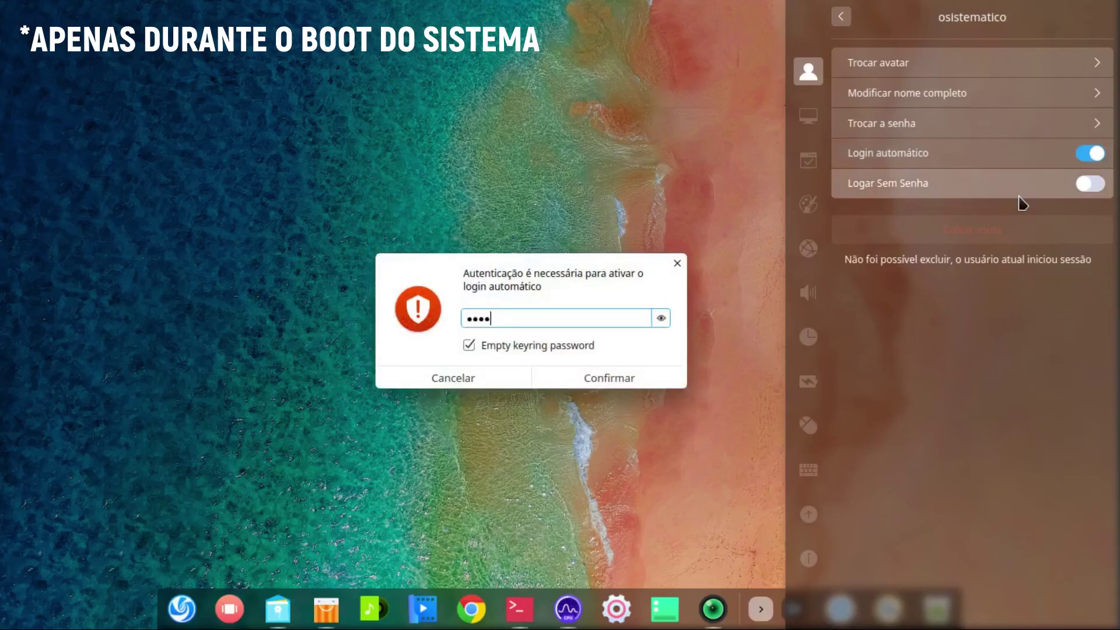
pyautogui.press('Return')
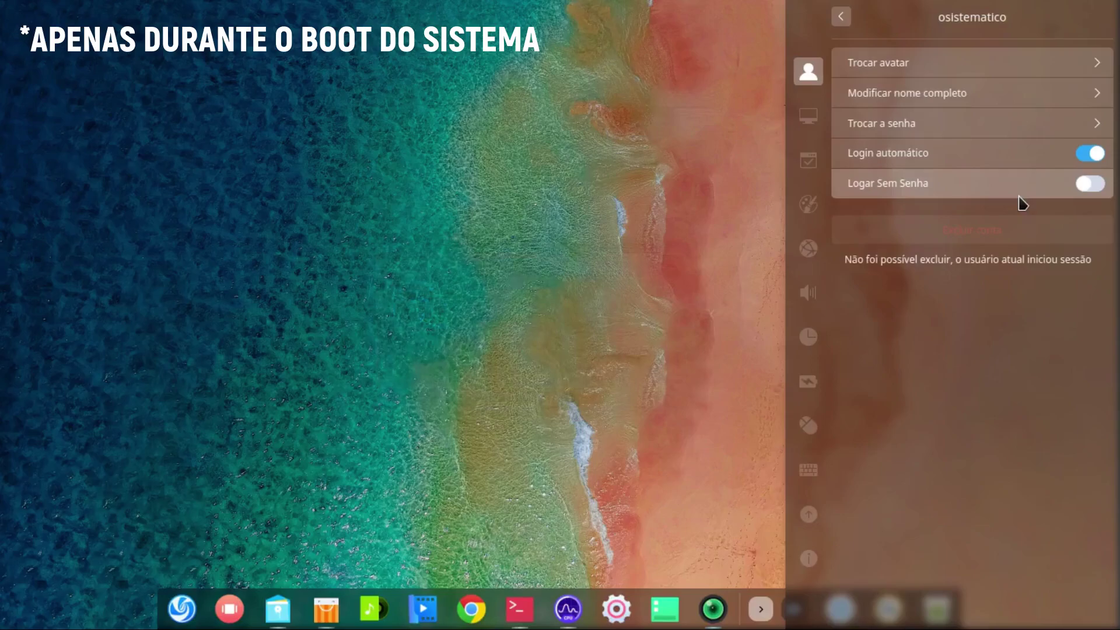
# Step: Look at the avatar choices for the account and return to the overview of all settings
pyautogui.click(1082, 61)
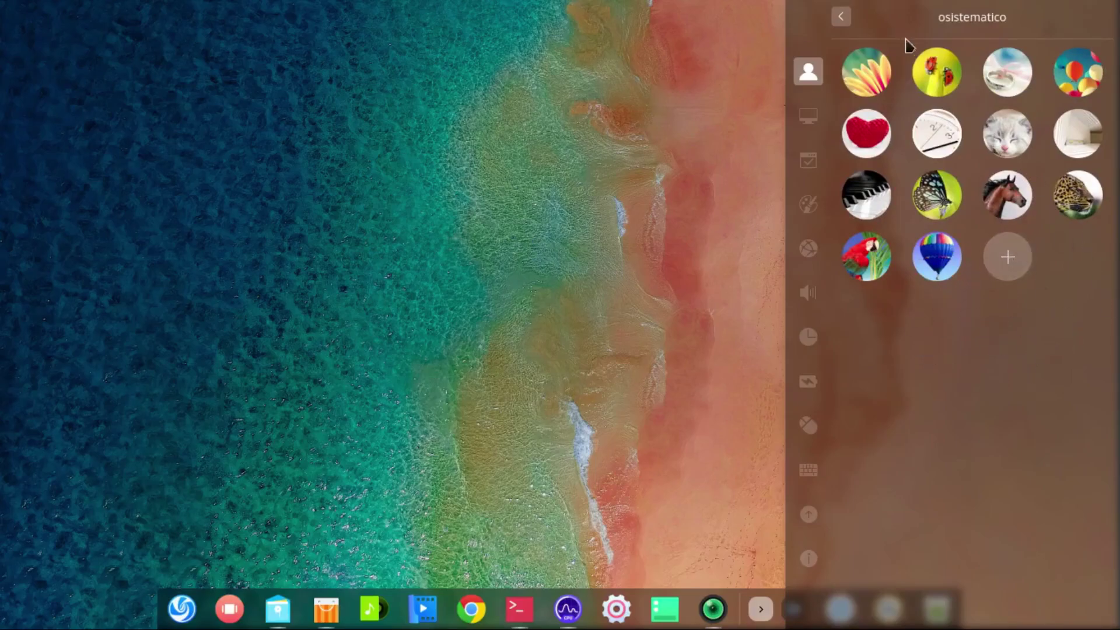
pyautogui.click(846, 20)
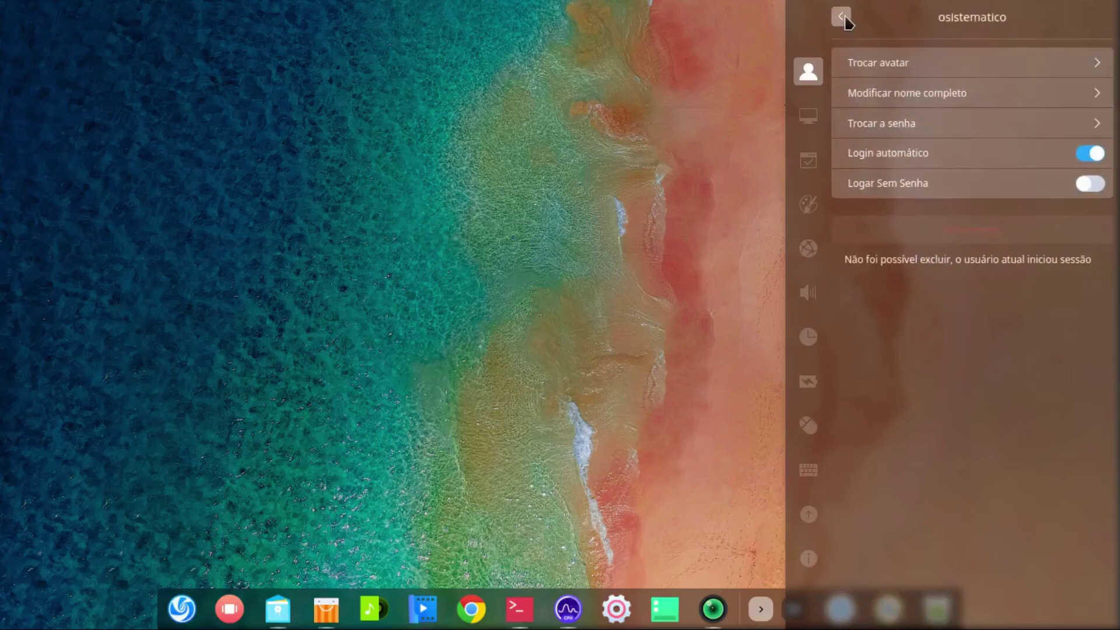
pyautogui.click(843, 17)
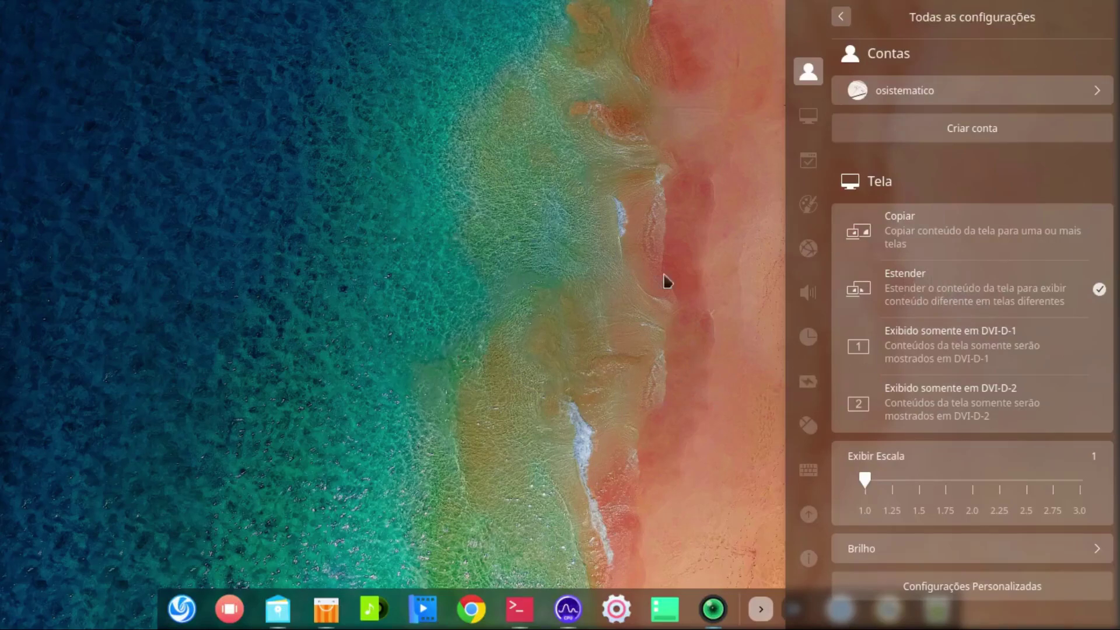
# Step: Set the interface transparency (Transparência) to the third mark in the personalization settings and return to the desktop
pyautogui.scroll(-5, 1031, 220)
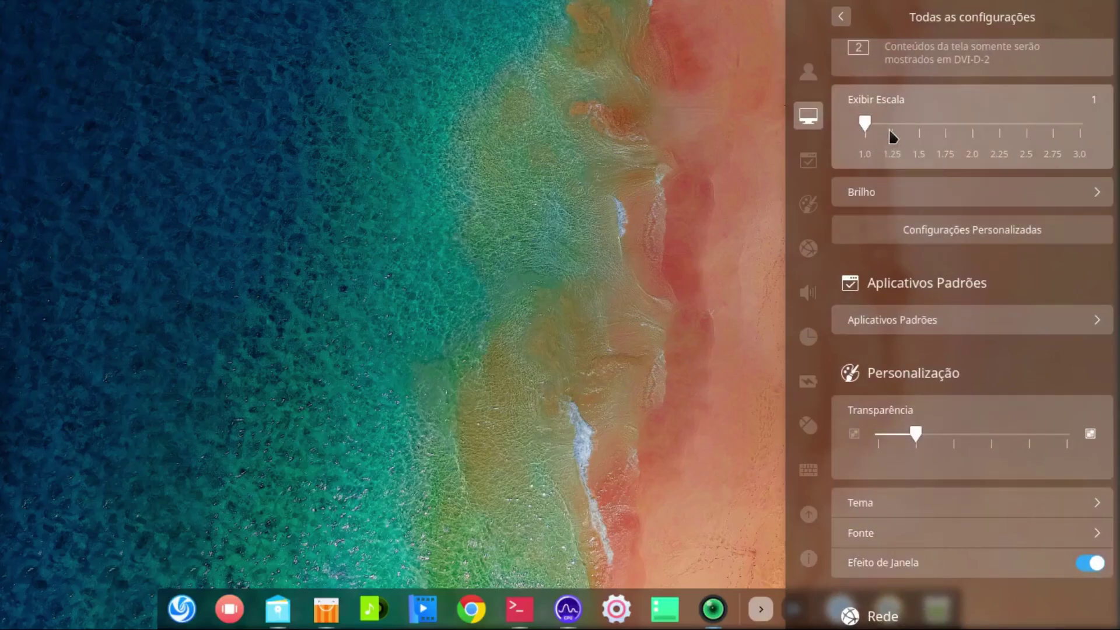
pyautogui.scroll(-3, 1004, 255)
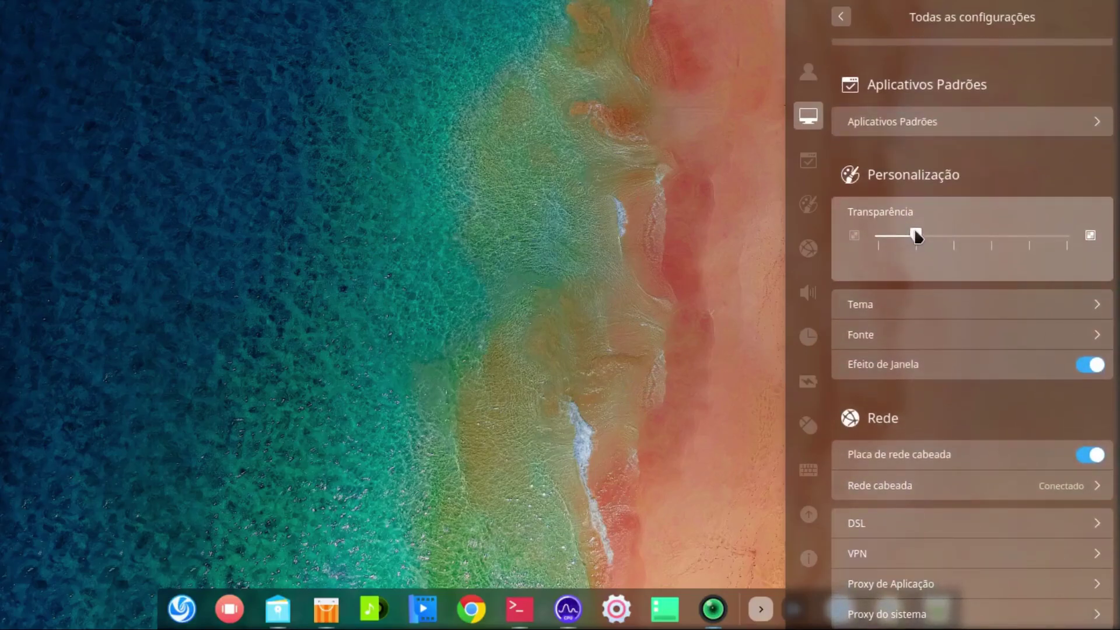
pyautogui.click(832, 18)
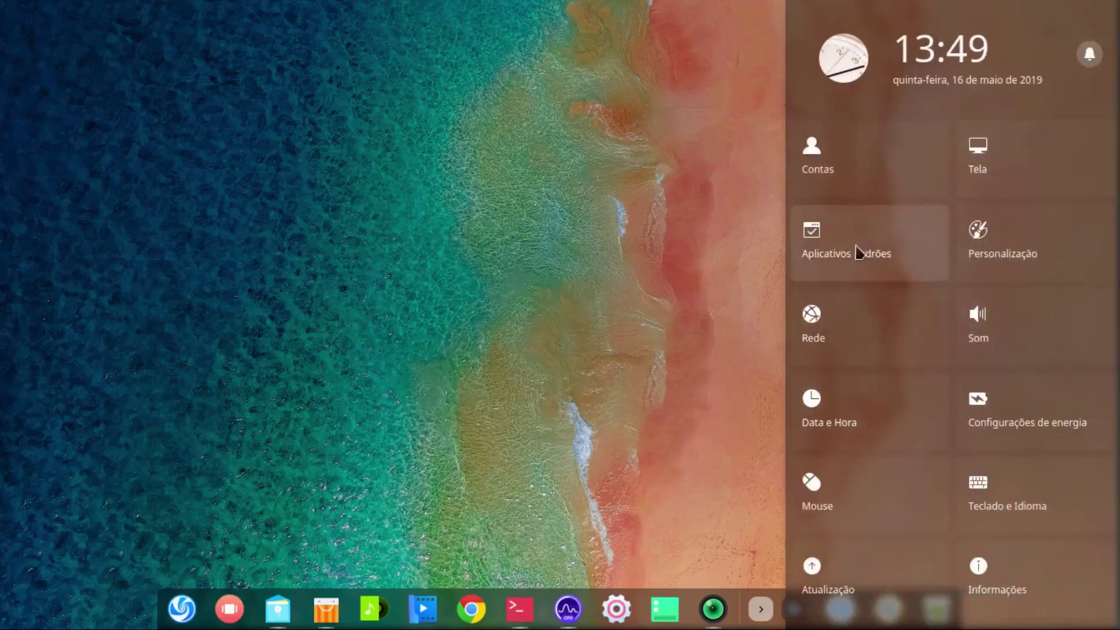
pyautogui.click(1029, 252)
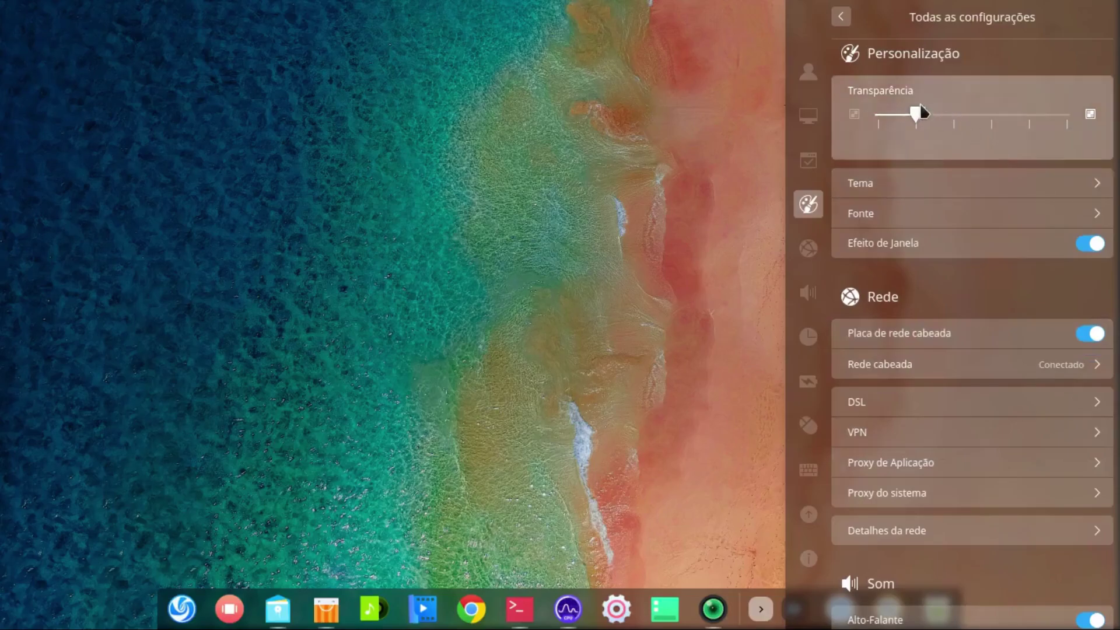
pyautogui.moveTo(920, 116); pyautogui.dragTo(954, 116)
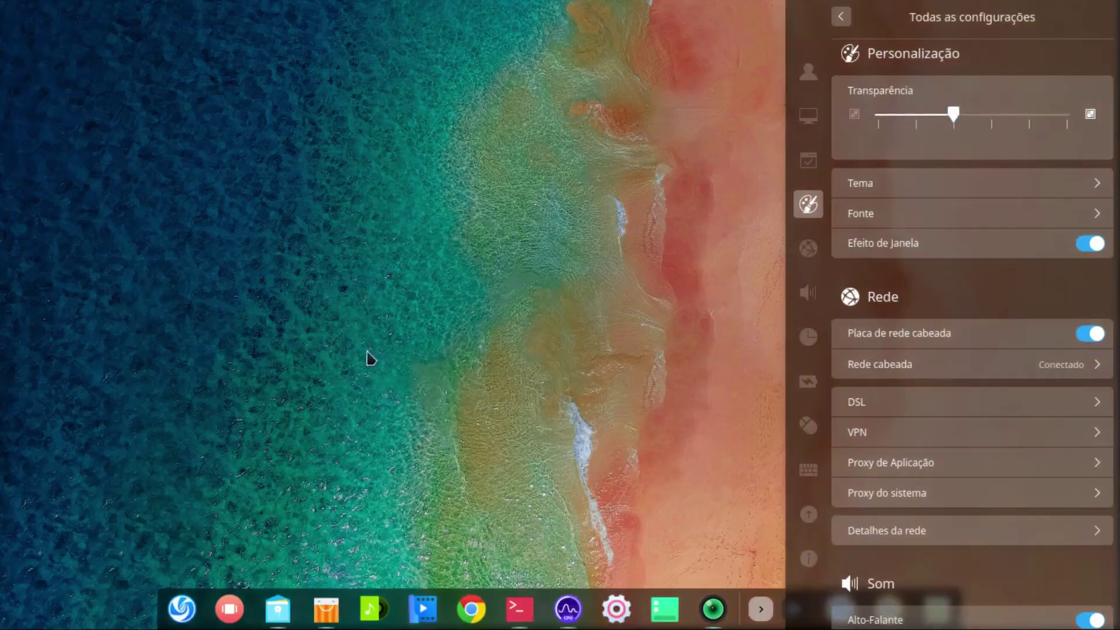
pyautogui.click(449, 298)
pyautogui.moveTo(224, 278); pyautogui.dragTo(630, 460)
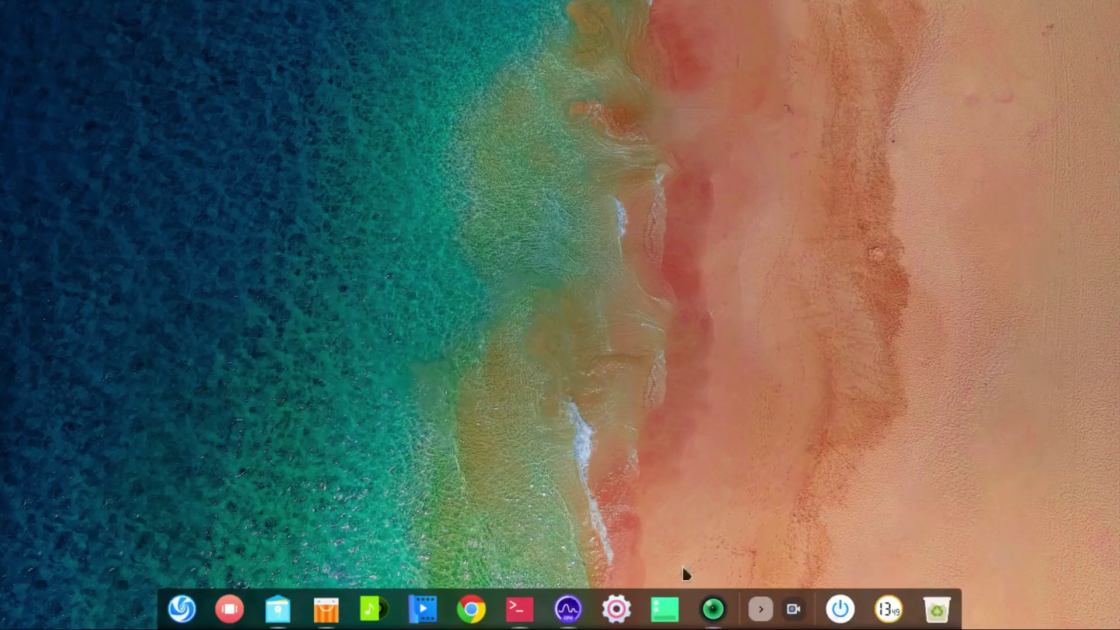
# Step: Open the sound effects settings (Efeitos sonoros) and switch the system sound effect off and back on
pyautogui.click(611, 617)
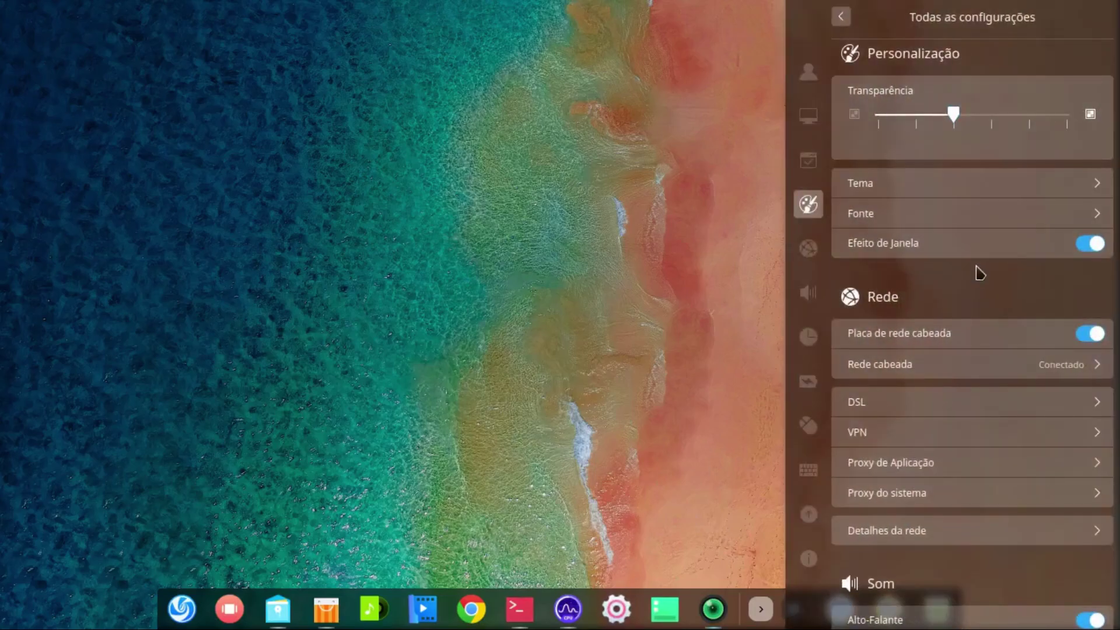
pyautogui.scroll(-3, 977, 274)
pyautogui.scroll(-5, 978, 282)
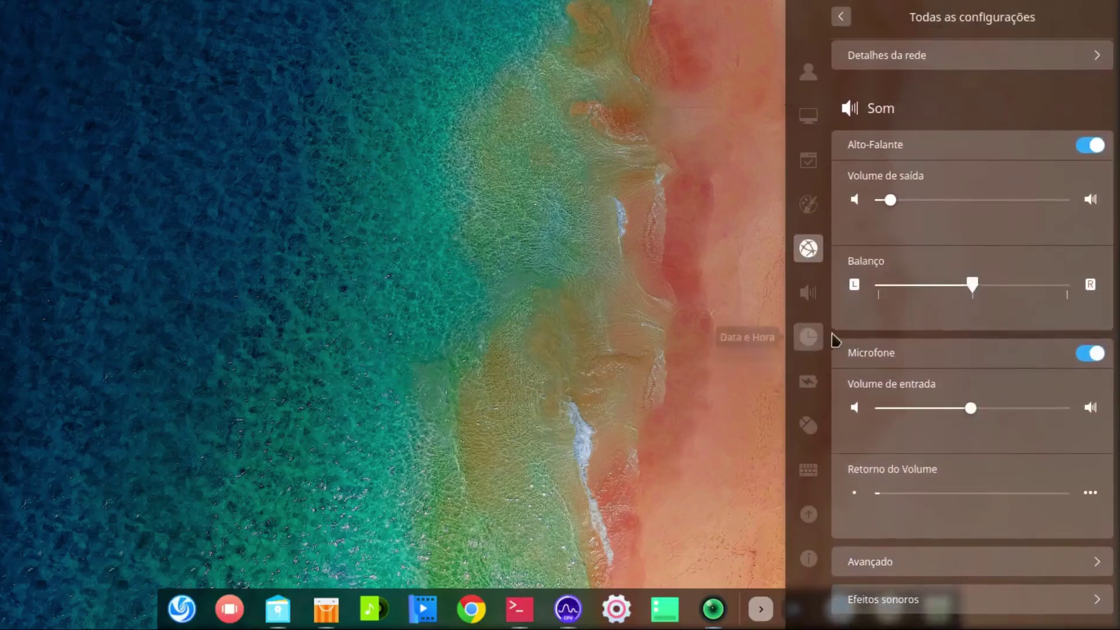
pyautogui.scroll(-5, 875, 240)
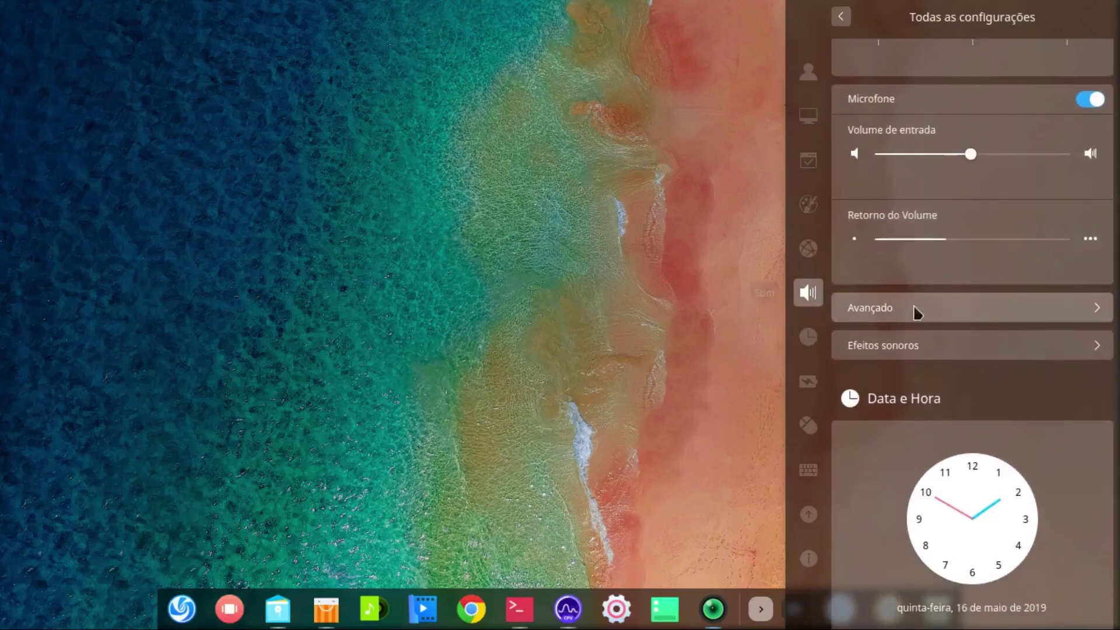
pyautogui.click(900, 343)
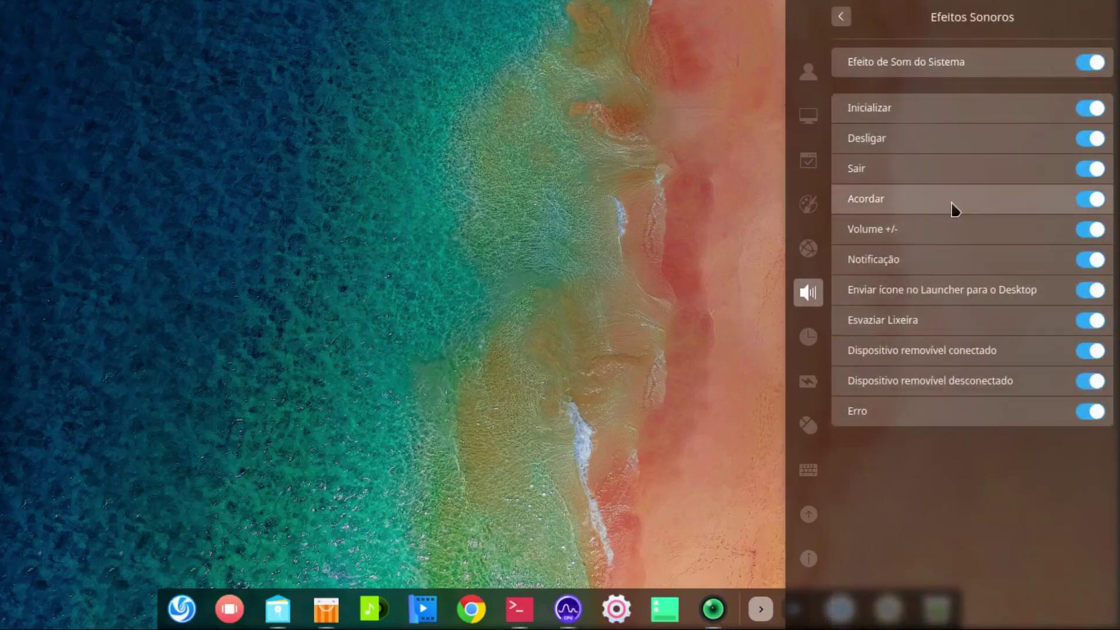
pyautogui.click(1089, 65)
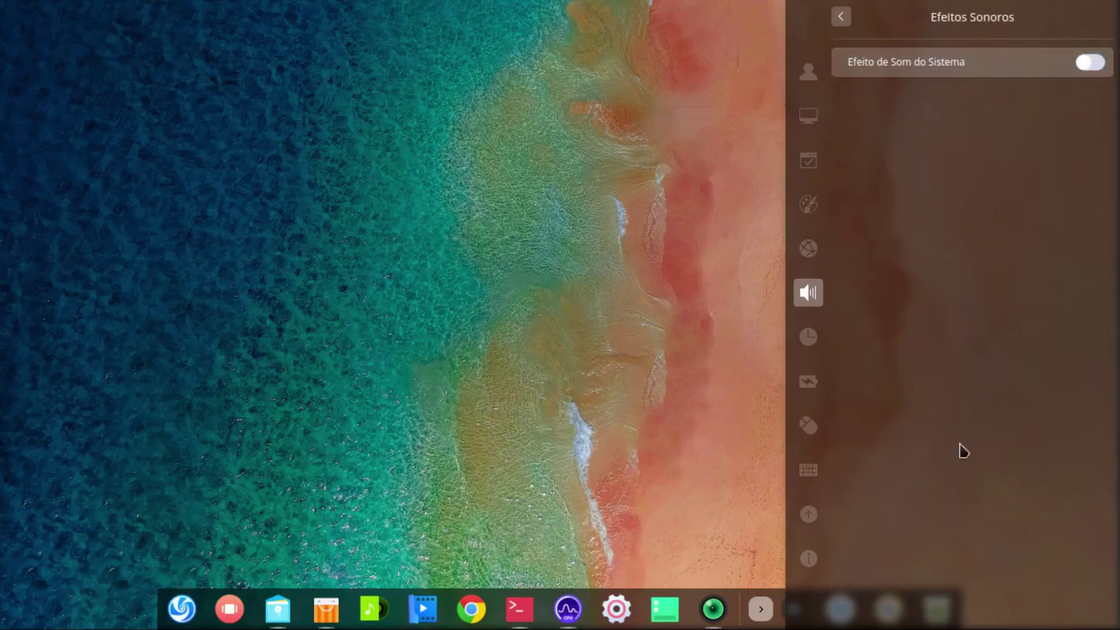
pyautogui.click(1089, 63)
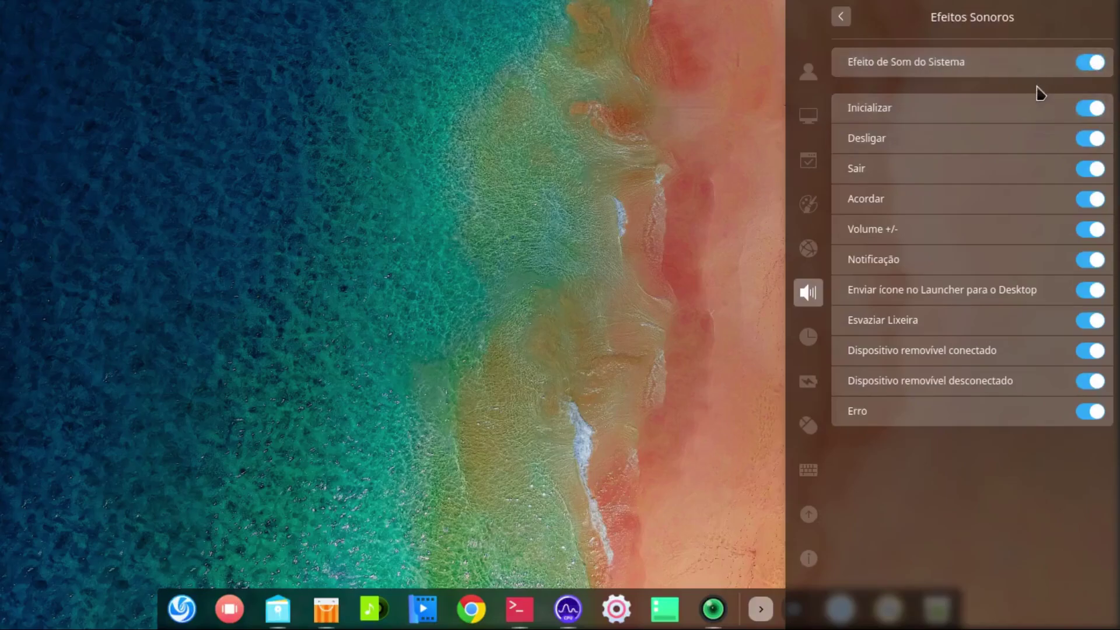
# Step: Disable the sounds for Inicializar, Desligar, Sair, Acordar, Notificação and Enviar ícone no Launcher para o Desktop, and leave the sound effects
pyautogui.click(1088, 108)
pyautogui.click(1089, 140)
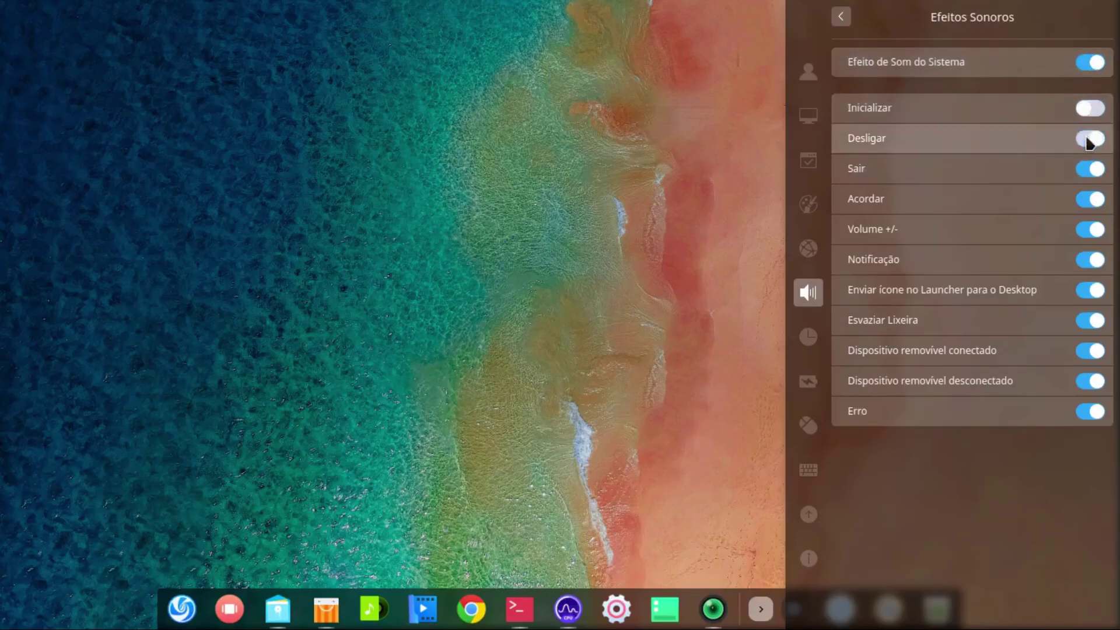
pyautogui.click(1088, 169)
pyautogui.click(1088, 200)
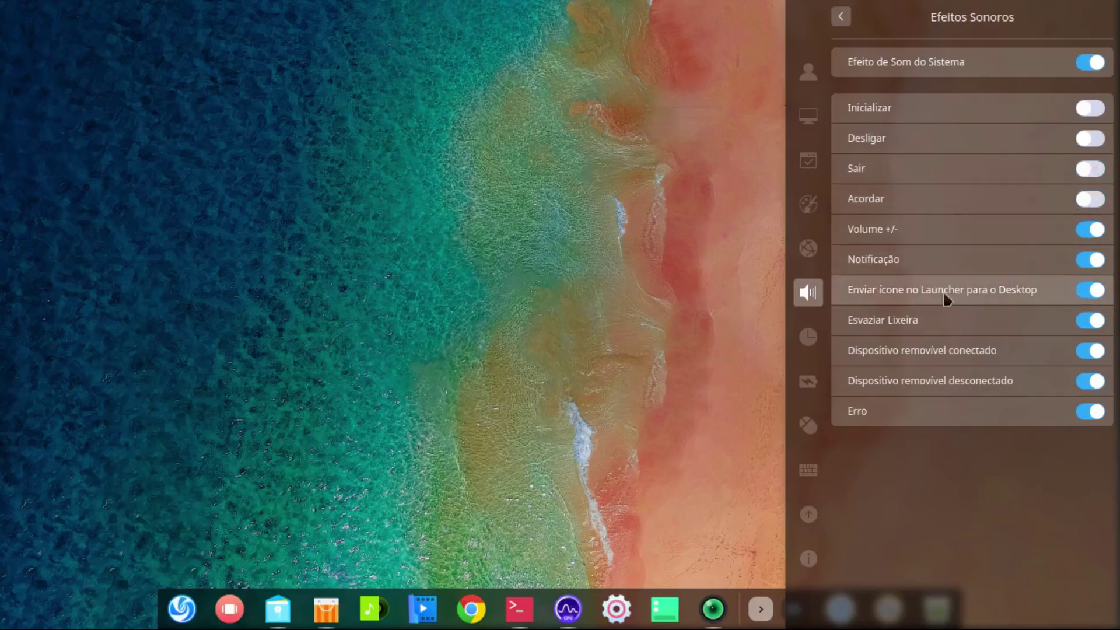
pyautogui.click(1089, 259)
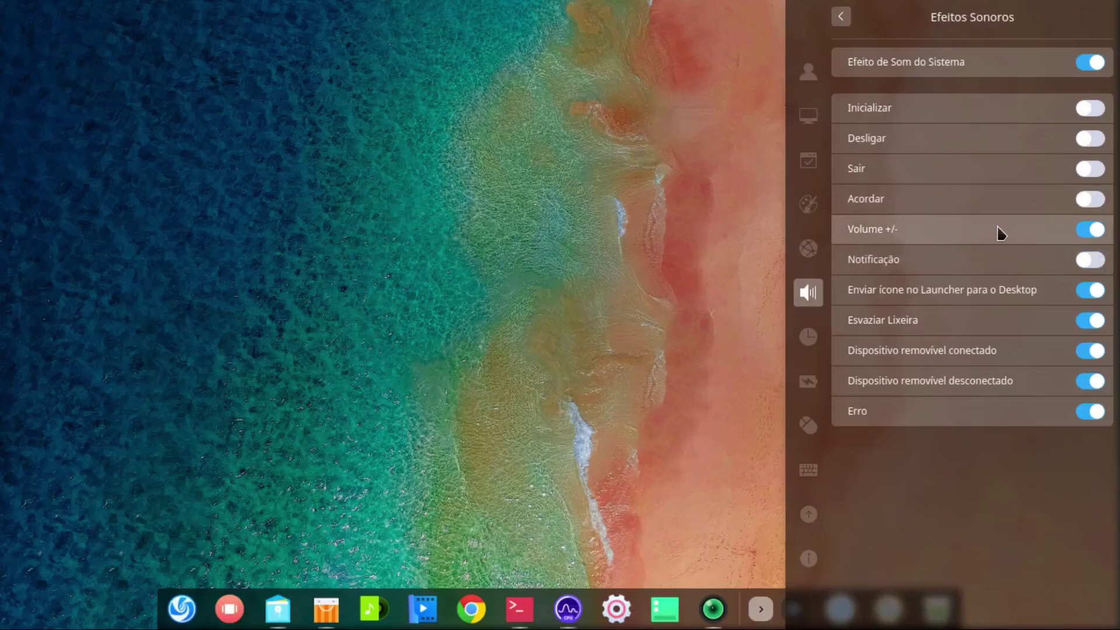
pyautogui.click(1088, 290)
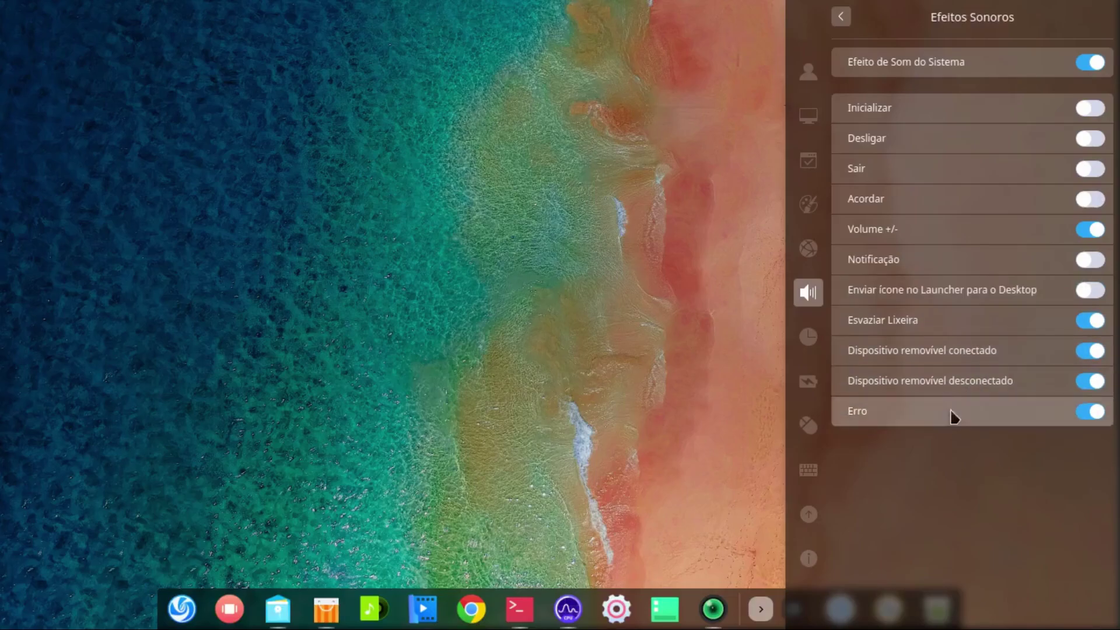
pyautogui.click(840, 17)
# Step: Set the monitor suspend delay in the power settings (Configurações de energia) to Nunca
pyautogui.scroll(-3, 1049, 286)
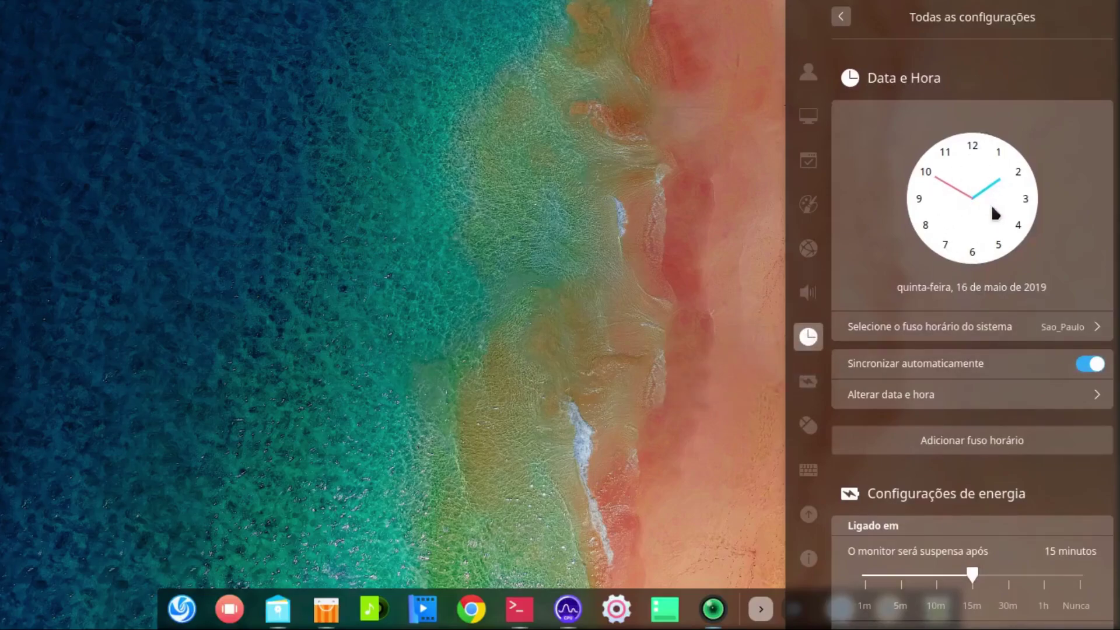
pyautogui.scroll(-3, 995, 214)
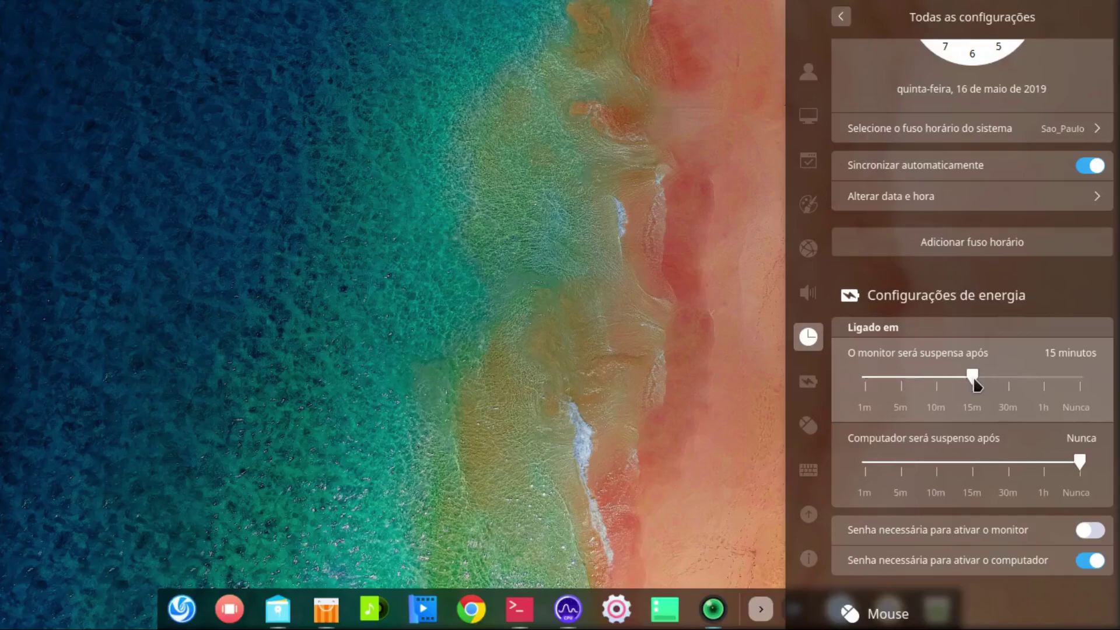
pyautogui.moveTo(973, 379); pyautogui.dragTo(1081, 378)
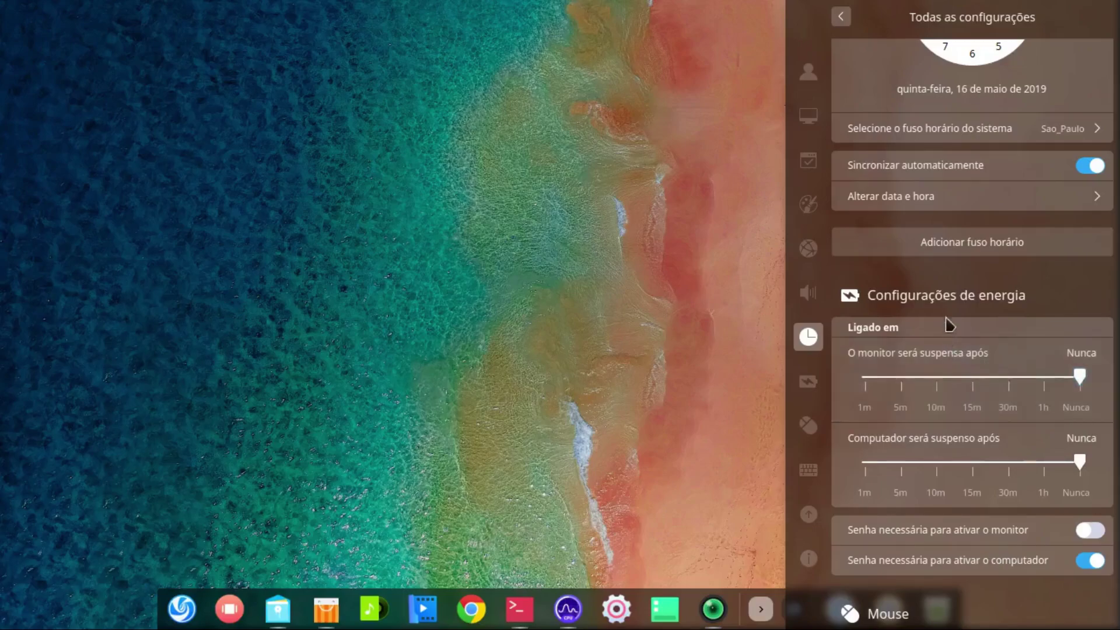
# Step: Add the Português (Brasil) layout to the keyboard languages (Idioma do Teclado), finding it with the search term "brasil"
pyautogui.scroll(-2, 945, 321)
pyautogui.scroll(-2, 940, 318)
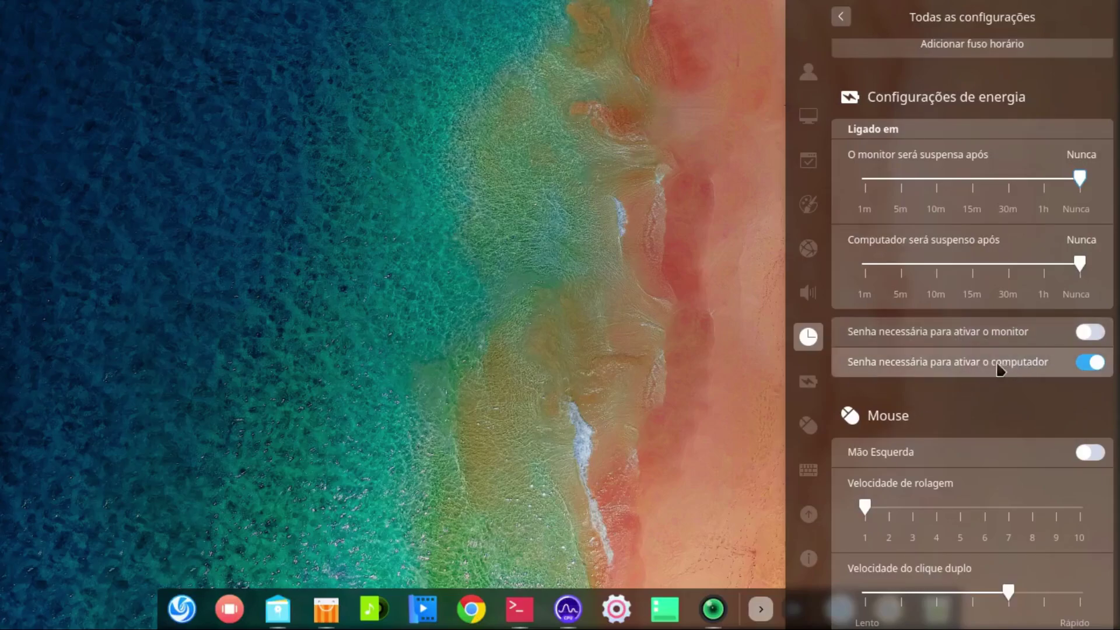
pyautogui.scroll(-5, 952, 361)
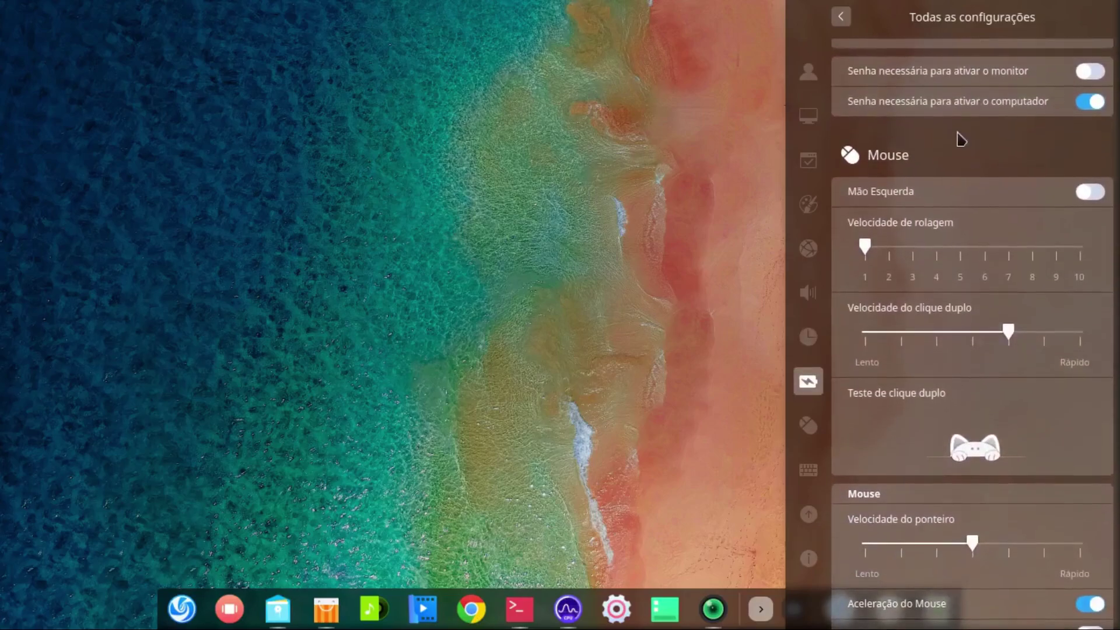
pyautogui.scroll(-5, 957, 240)
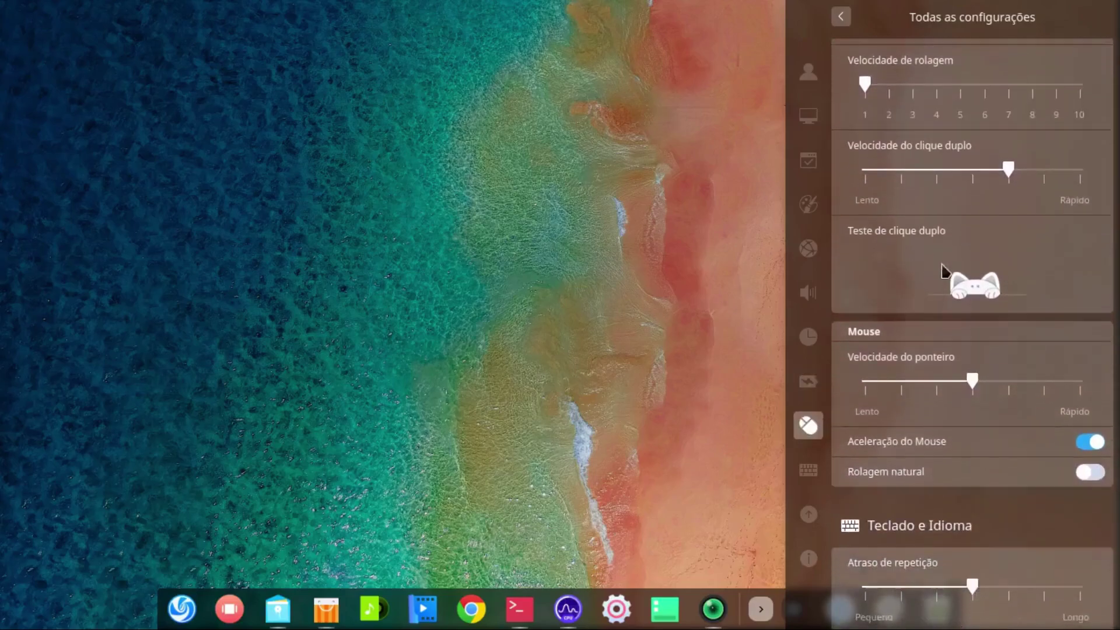
pyautogui.scroll(-4, 1002, 244)
pyautogui.scroll(-3, 1002, 245)
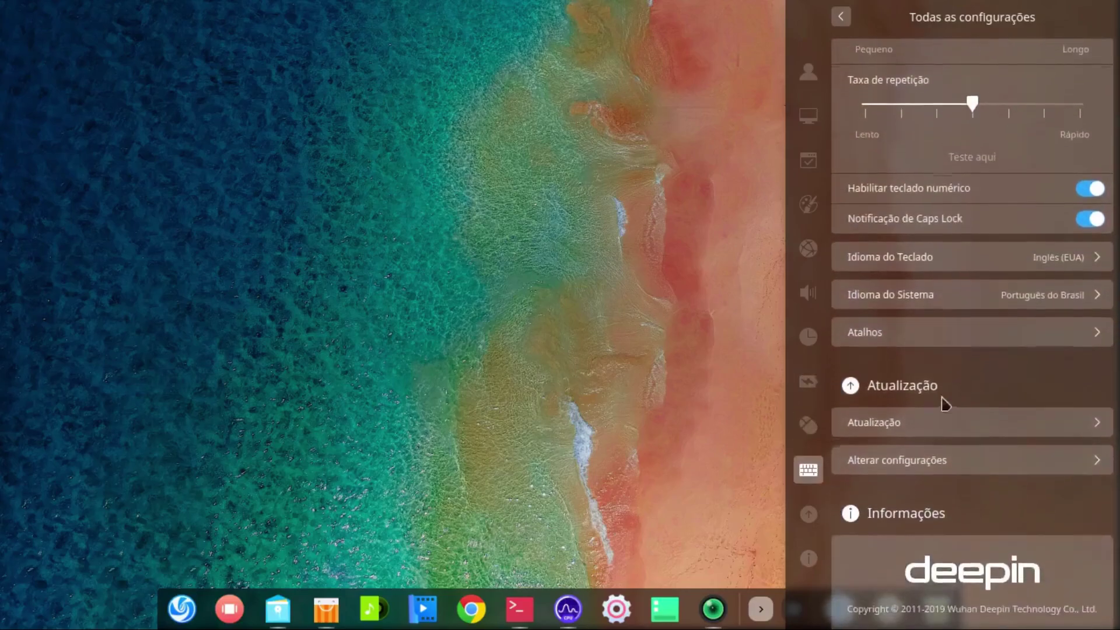
pyautogui.click(1089, 249)
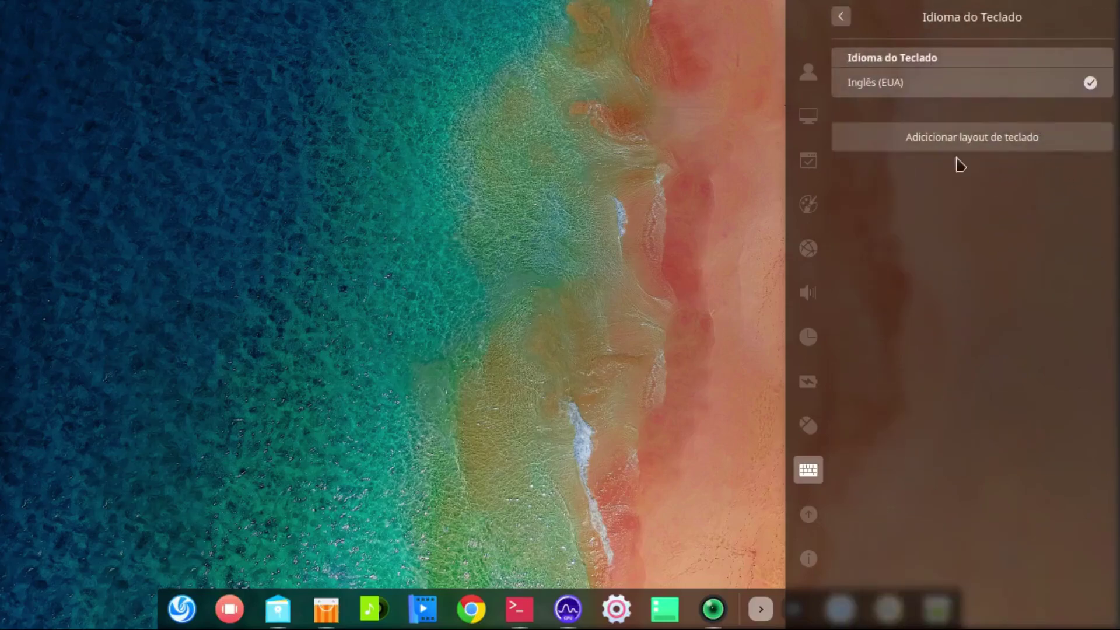
pyautogui.click(939, 145)
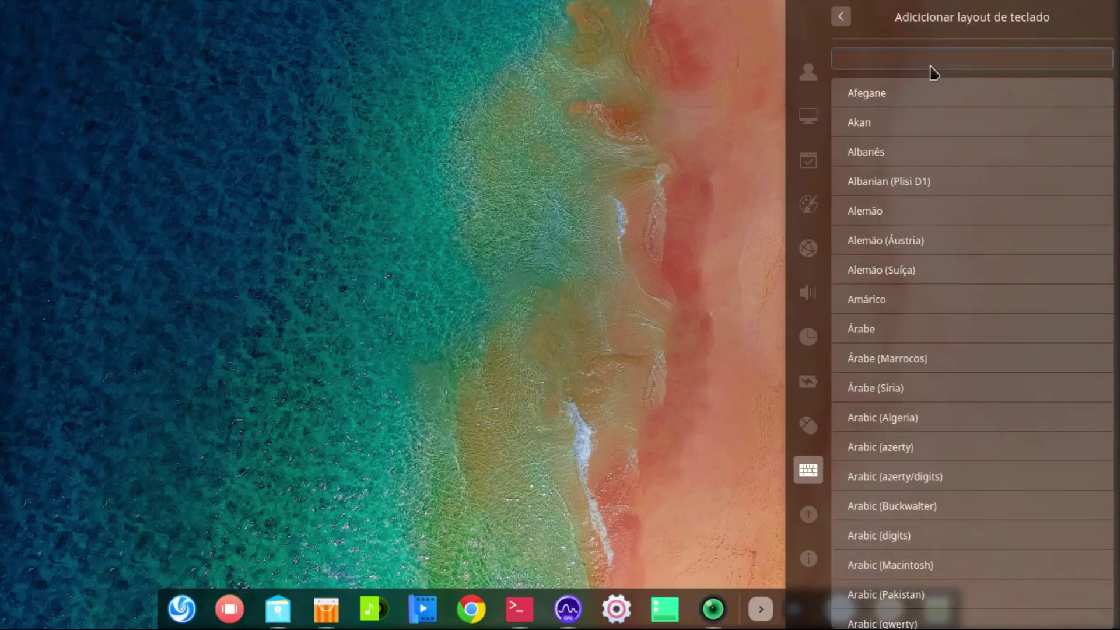
pyautogui.write('brasil')
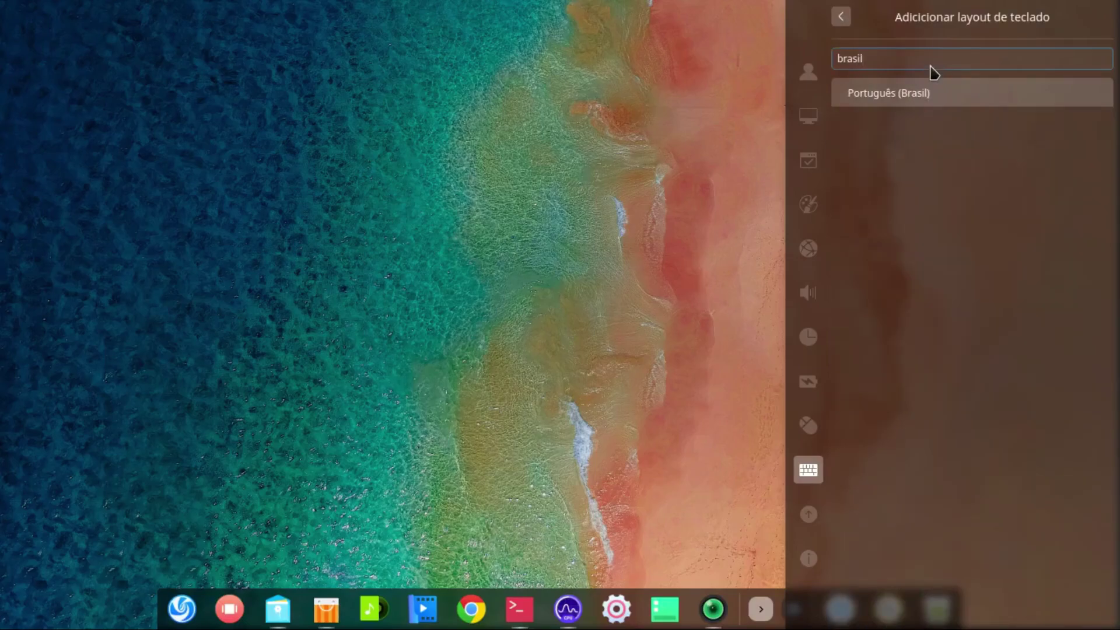
pyautogui.click(911, 93)
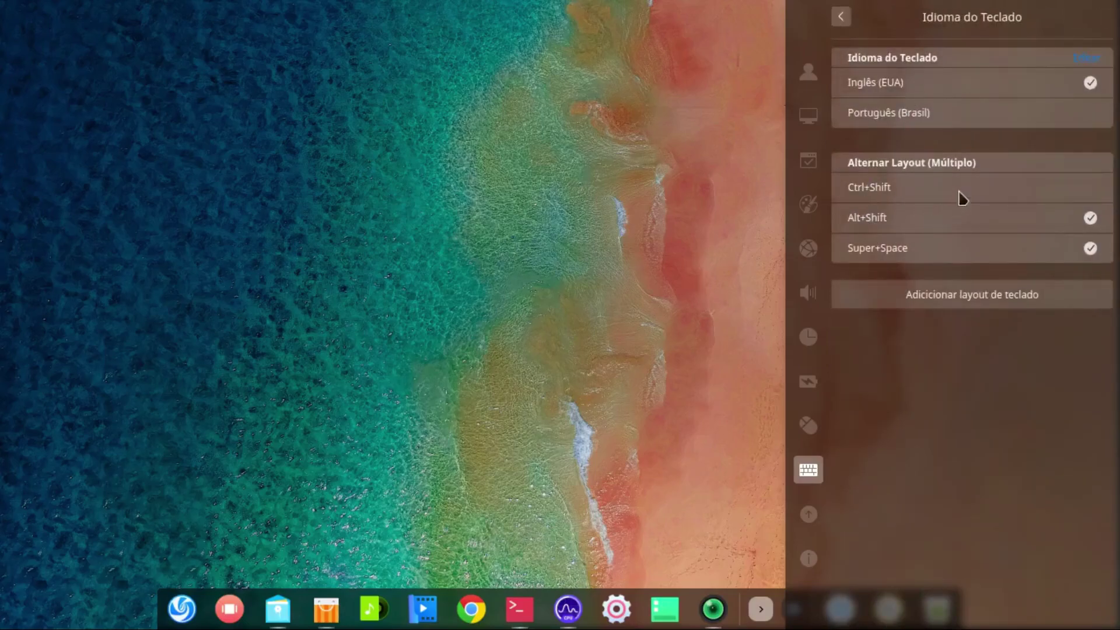
# Step: Make Português (Brasil) the active keyboard layout, remove Inglês (EUA), and return to the full settings list
pyautogui.click(1086, 61)
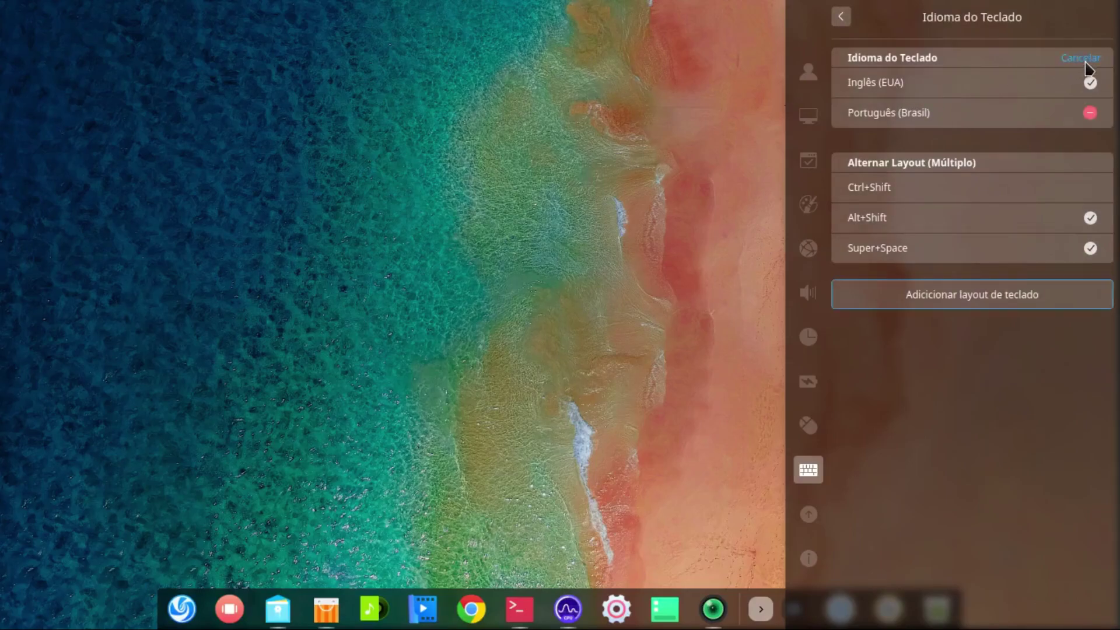
pyautogui.click(1095, 58)
pyautogui.click(916, 119)
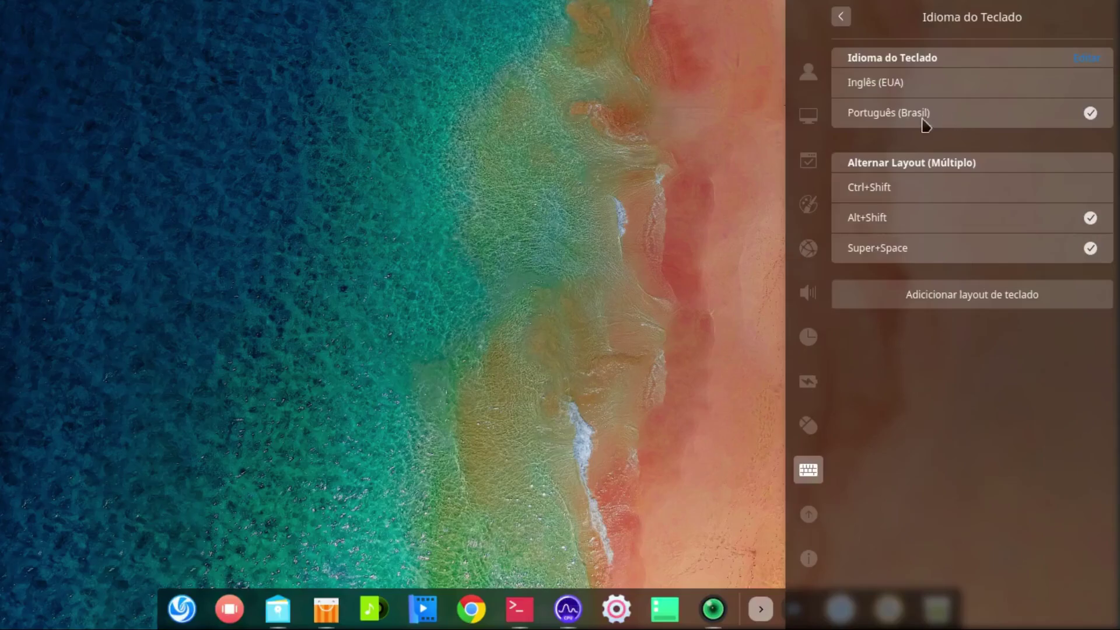
pyautogui.click(1081, 58)
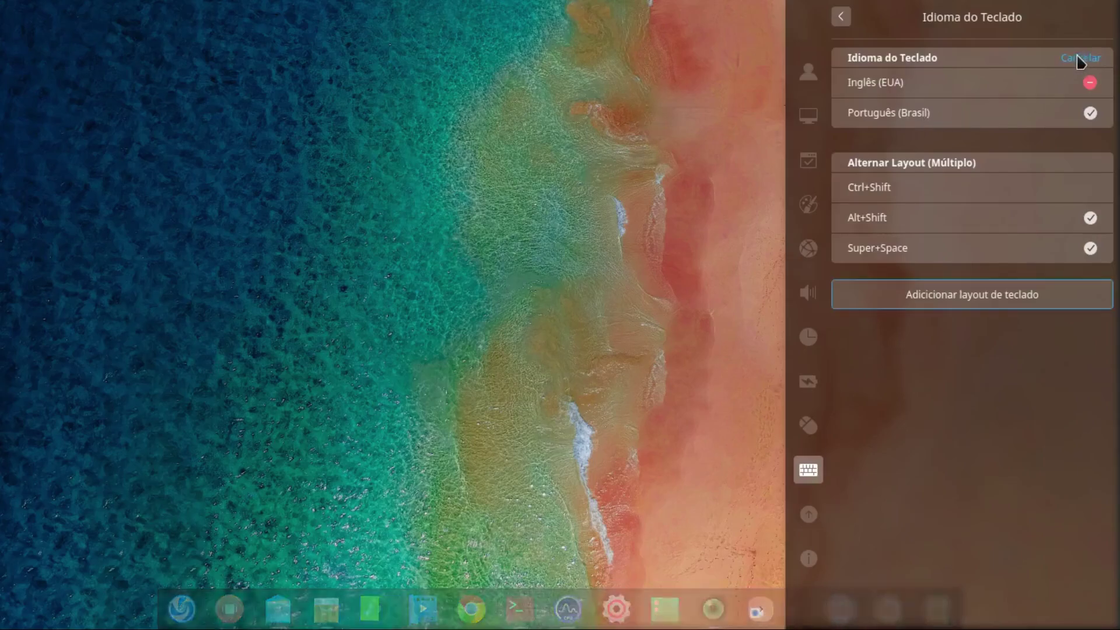
pyautogui.click(1089, 83)
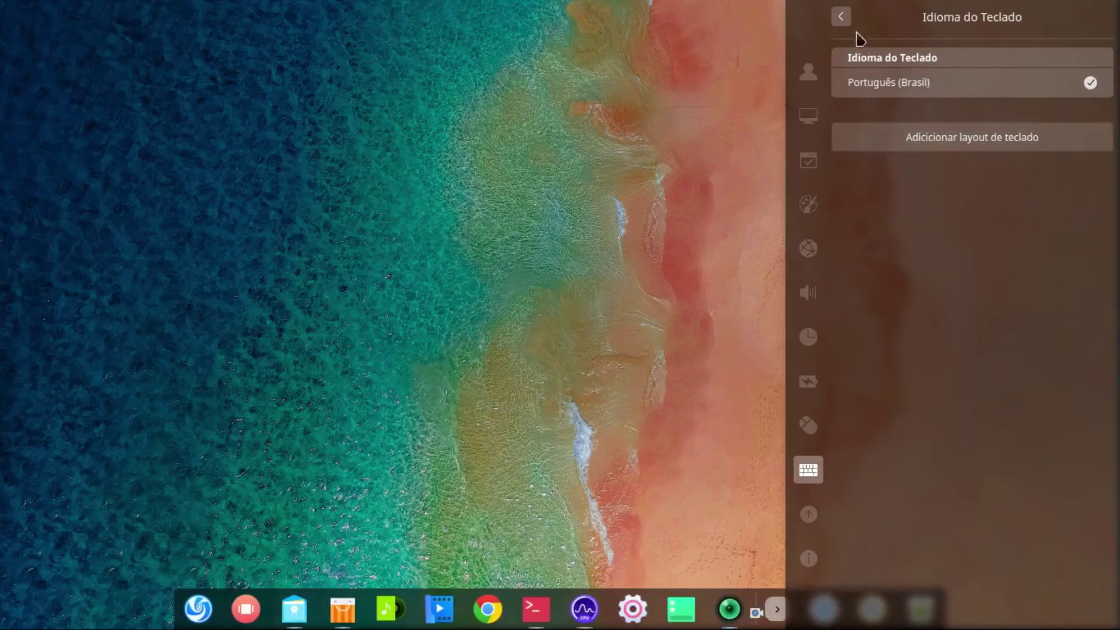
pyautogui.click(840, 20)
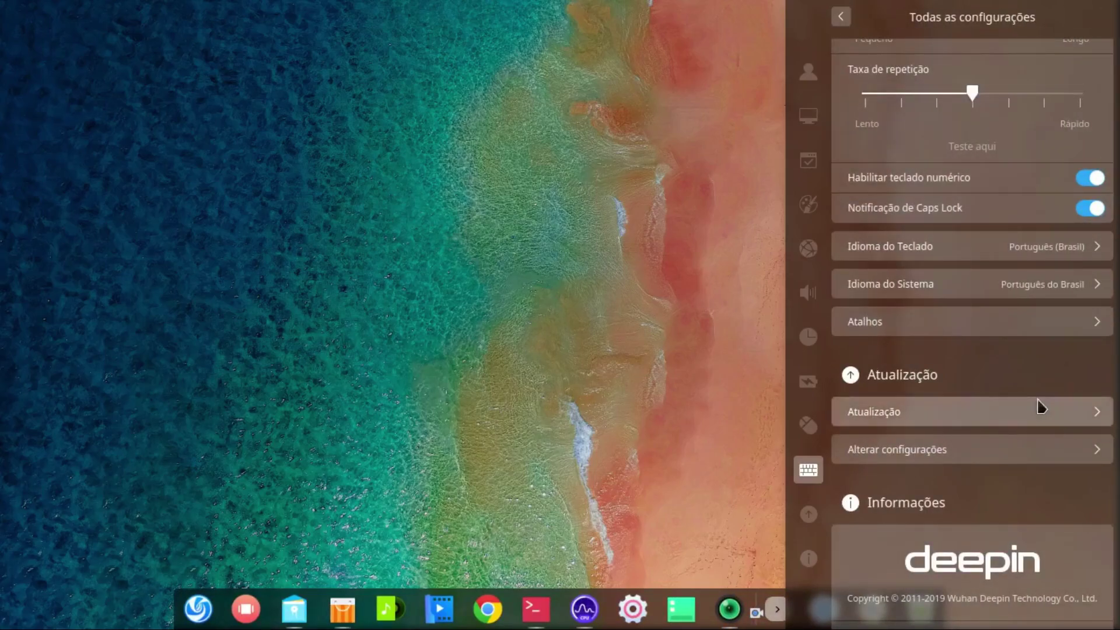
# Step: Examine the update, system information (Informações) and personalization (Personalização) sections of the settings, and return to the desktop
pyautogui.scroll(-5, 1040, 404)
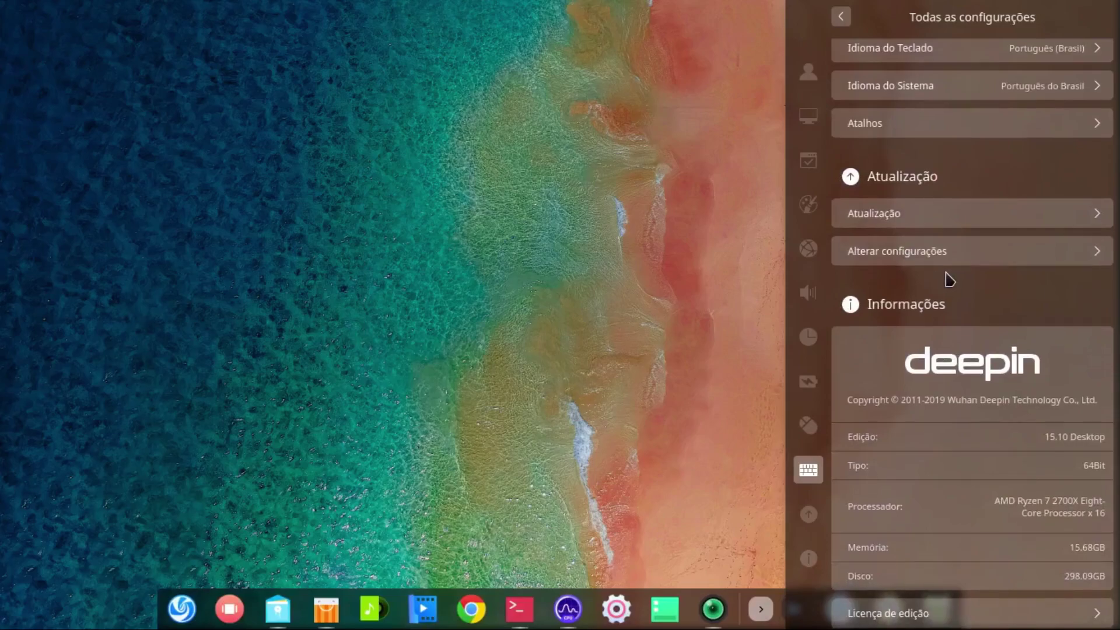
pyautogui.scroll(-2, 947, 279)
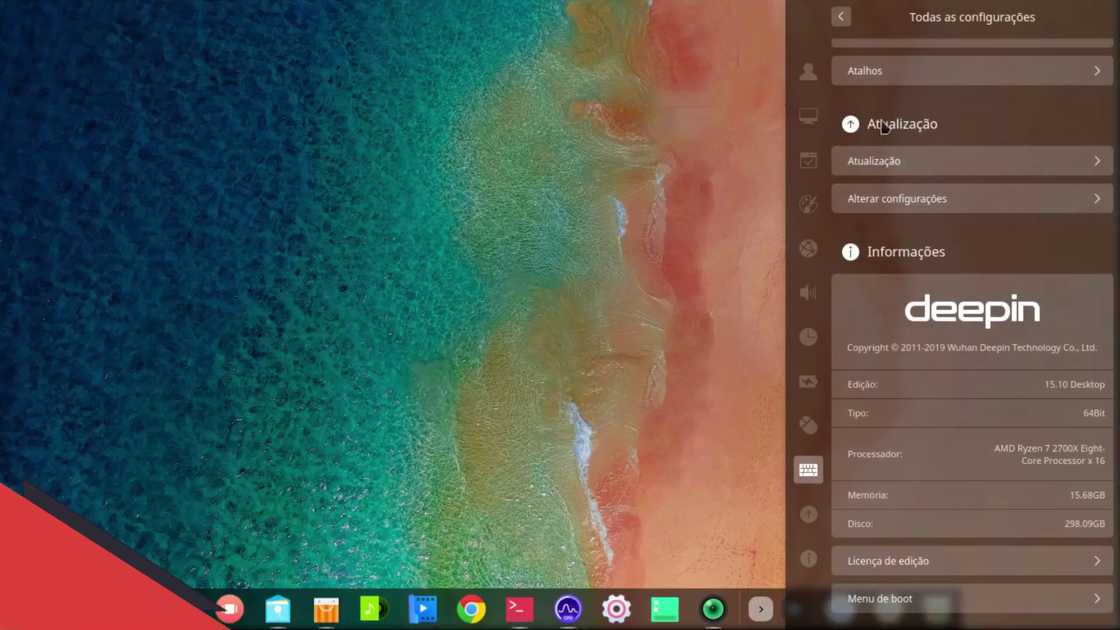
pyautogui.click(842, 17)
pyautogui.click(622, 265)
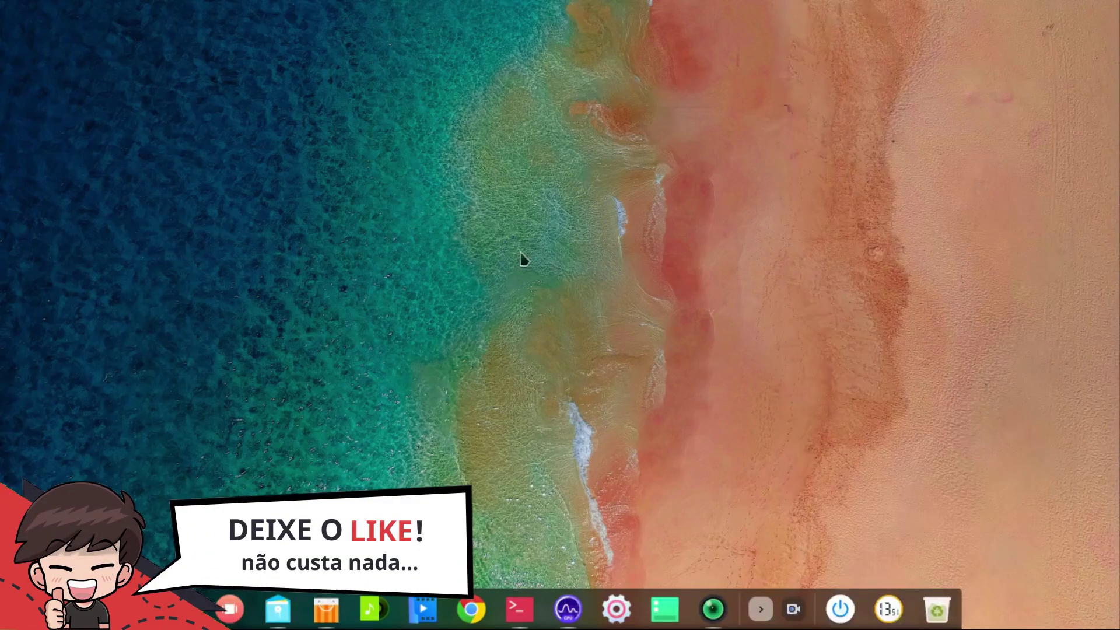
pyautogui.click(617, 609)
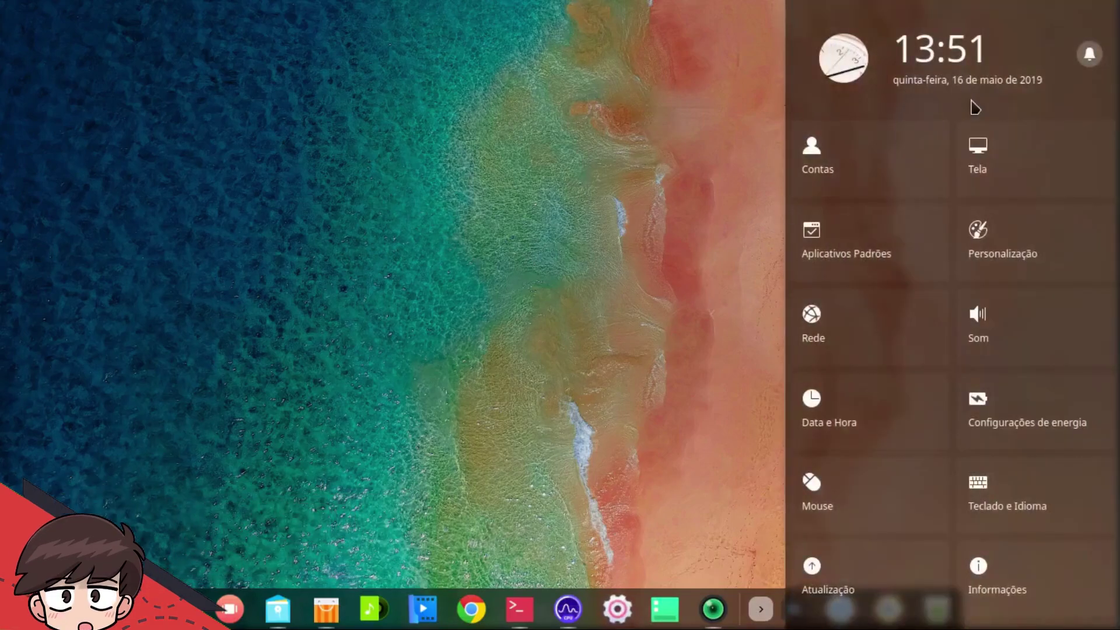
pyautogui.click(998, 251)
pyautogui.scroll(3, 951, 302)
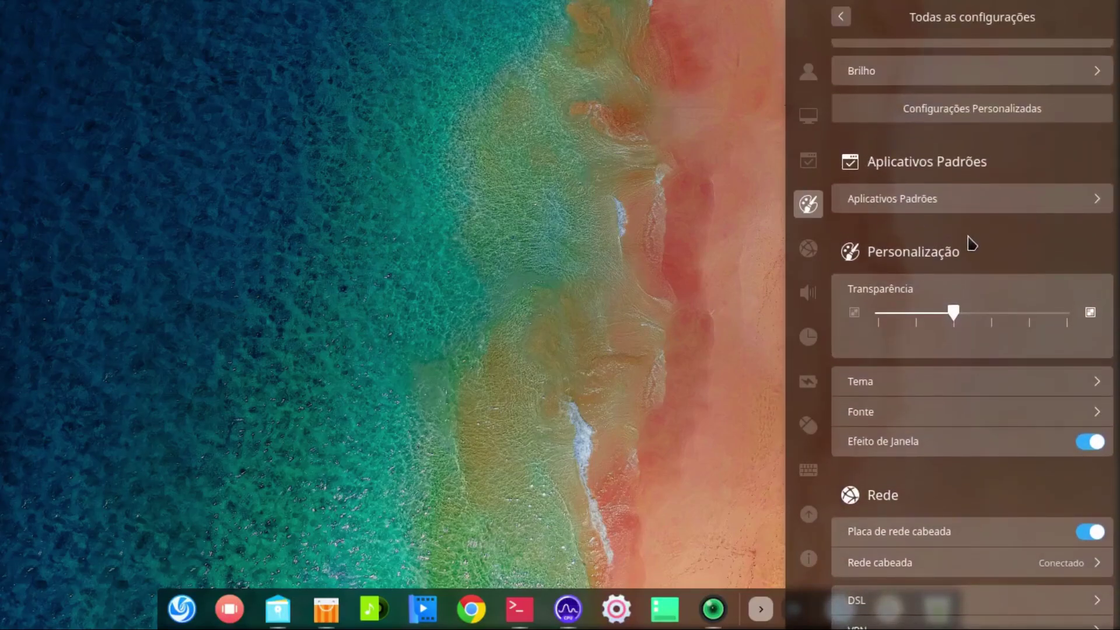
pyautogui.scroll(-3, 969, 242)
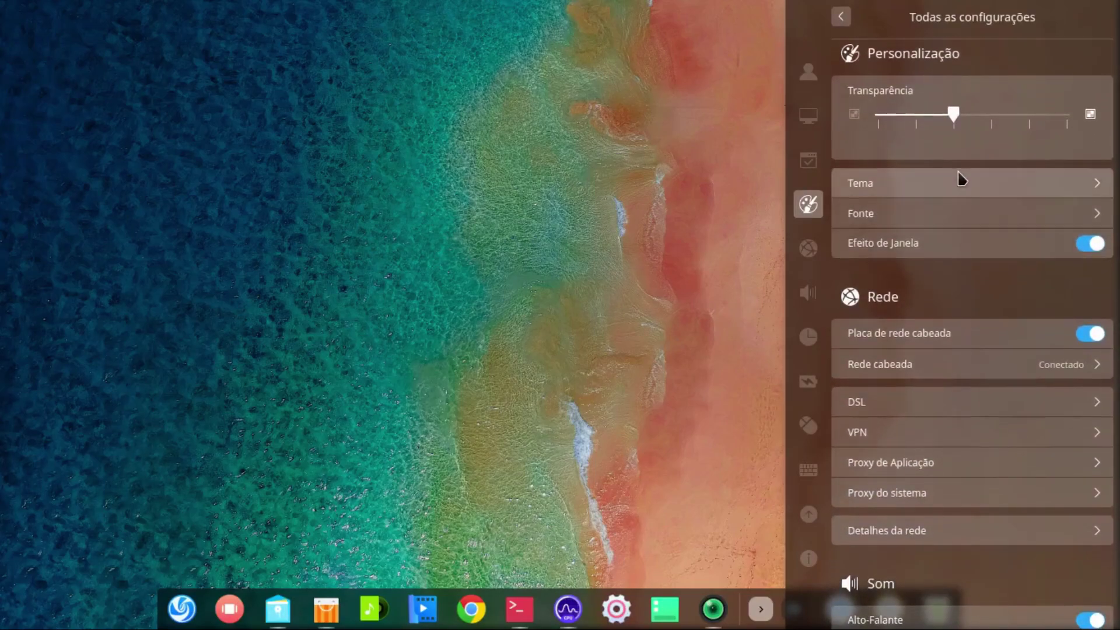
pyautogui.click(630, 322)
# Step: Switch to the file manager and open the 模板 folder in Pasta pessoal to examine its template files
pyautogui.click(278, 608)
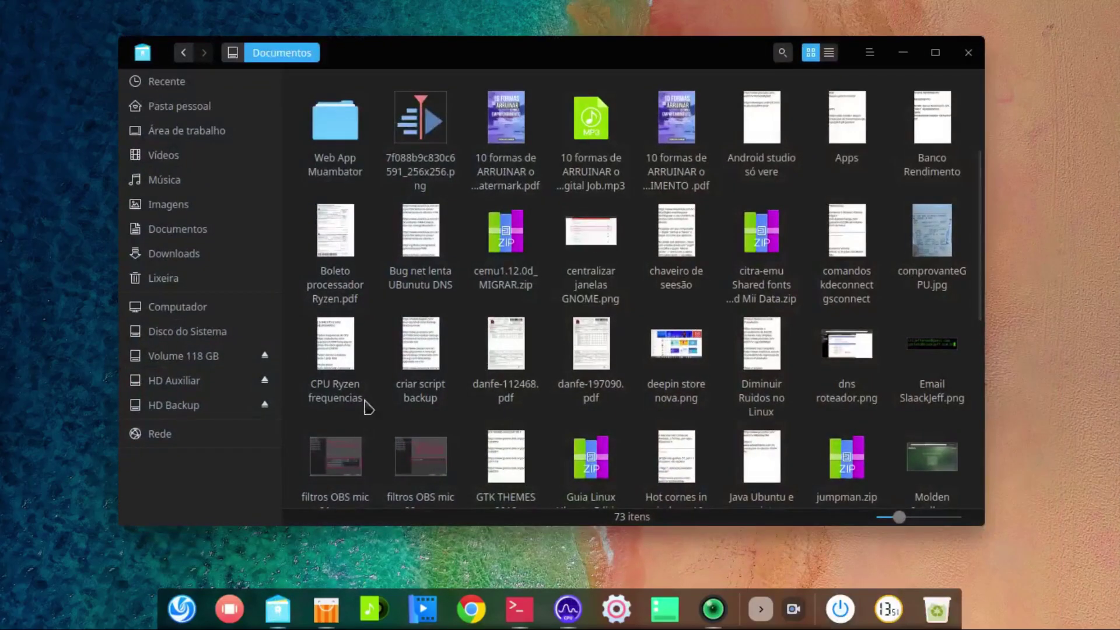
pyautogui.click(277, 609)
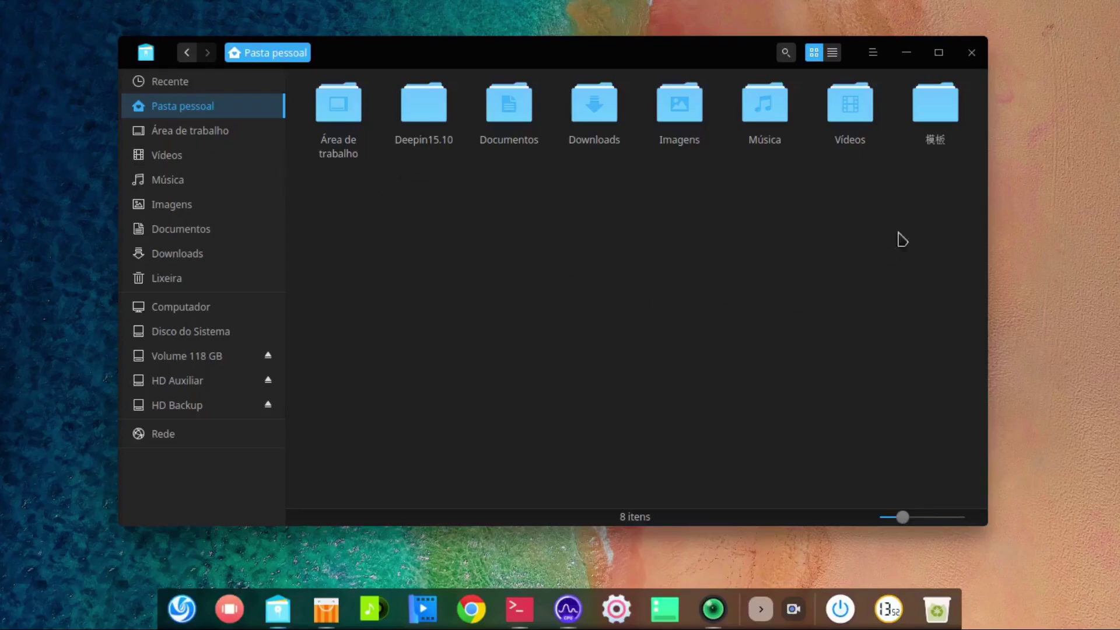
pyautogui.click(941, 121)
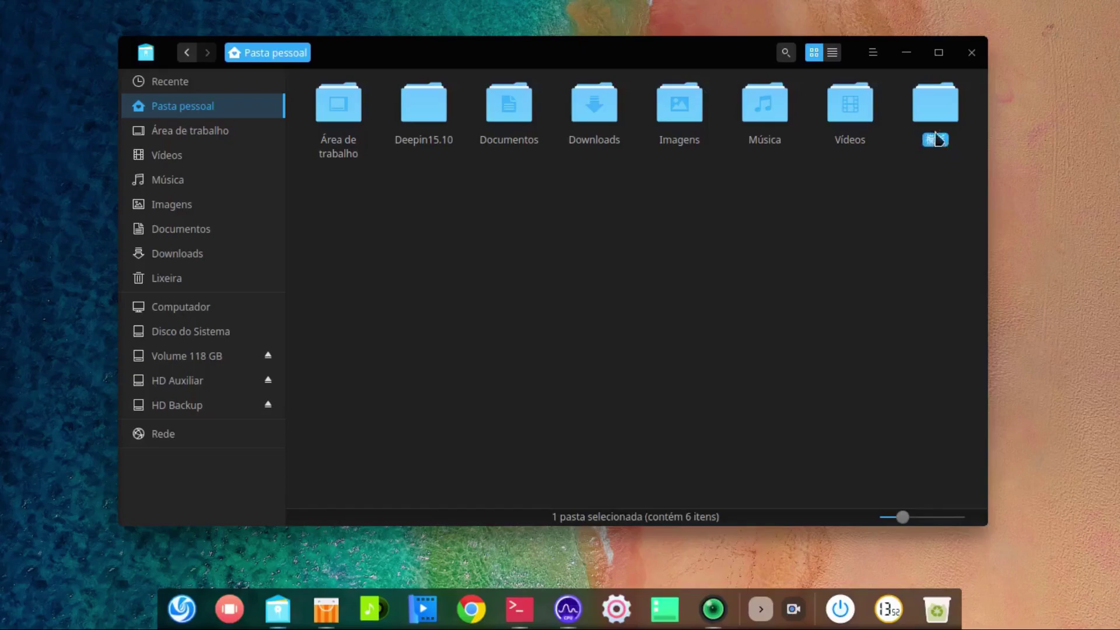
pyautogui.click(927, 157)
pyautogui.click(942, 149)
pyautogui.doubleClick(936, 113)
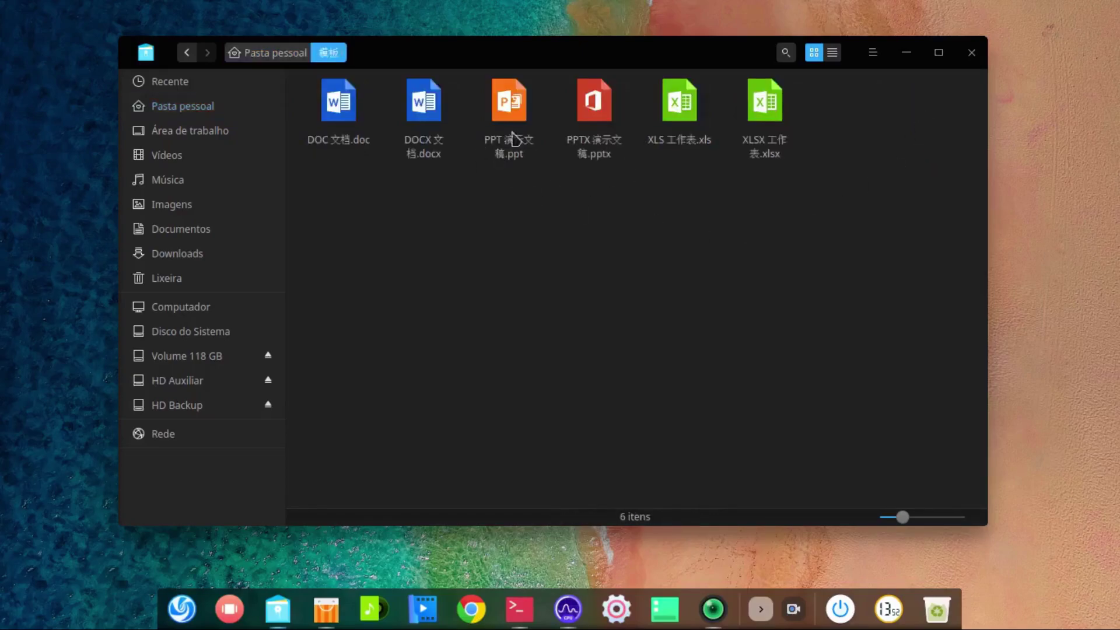
# Step: Return to Pasta pessoal and delete the 模板 folder
pyautogui.click(285, 53)
pyautogui.rightClick(925, 100)
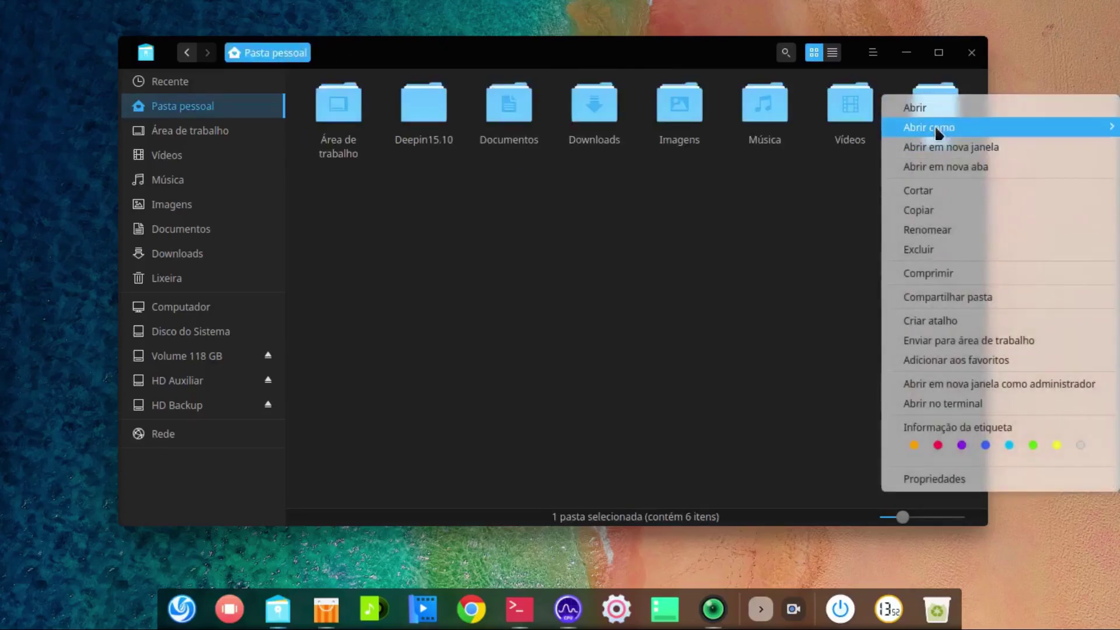
pyautogui.click(925, 251)
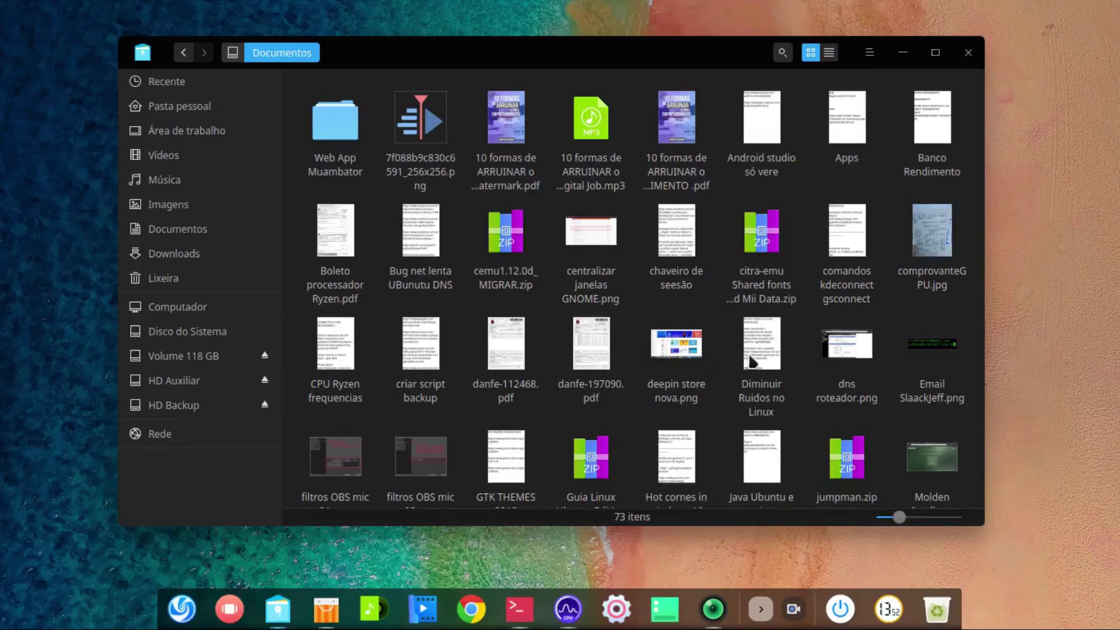
# Step: Display the contents of the executable text file Diminuir Ruidos no Linux from Documentos in the text editor, and close it
pyautogui.doubleClick(761, 331)
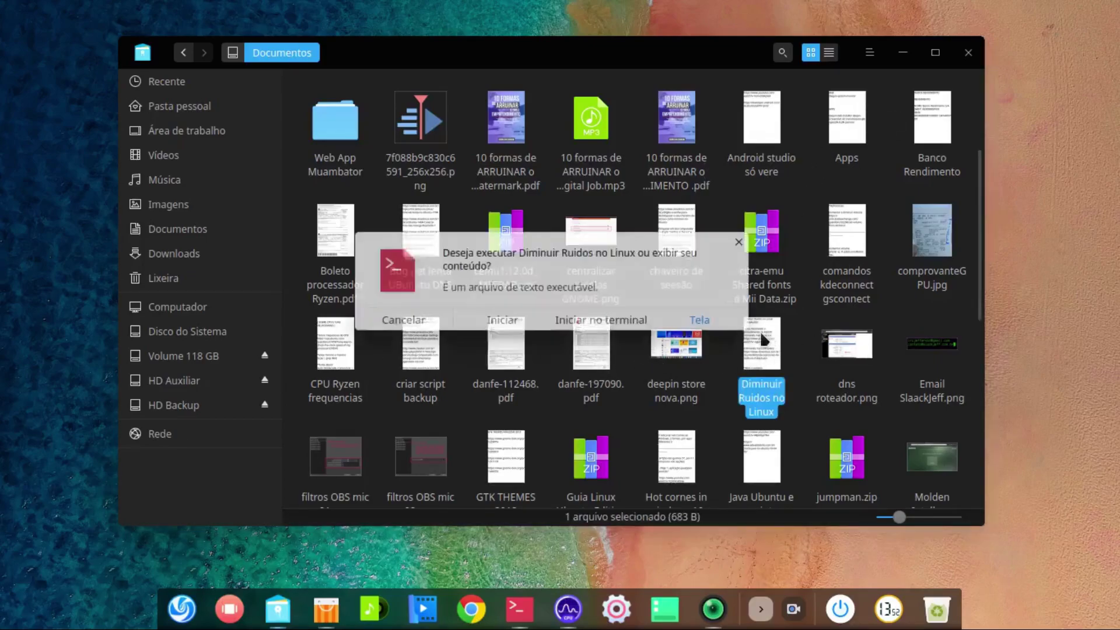
pyautogui.click(739, 243)
pyautogui.rightClick(776, 352)
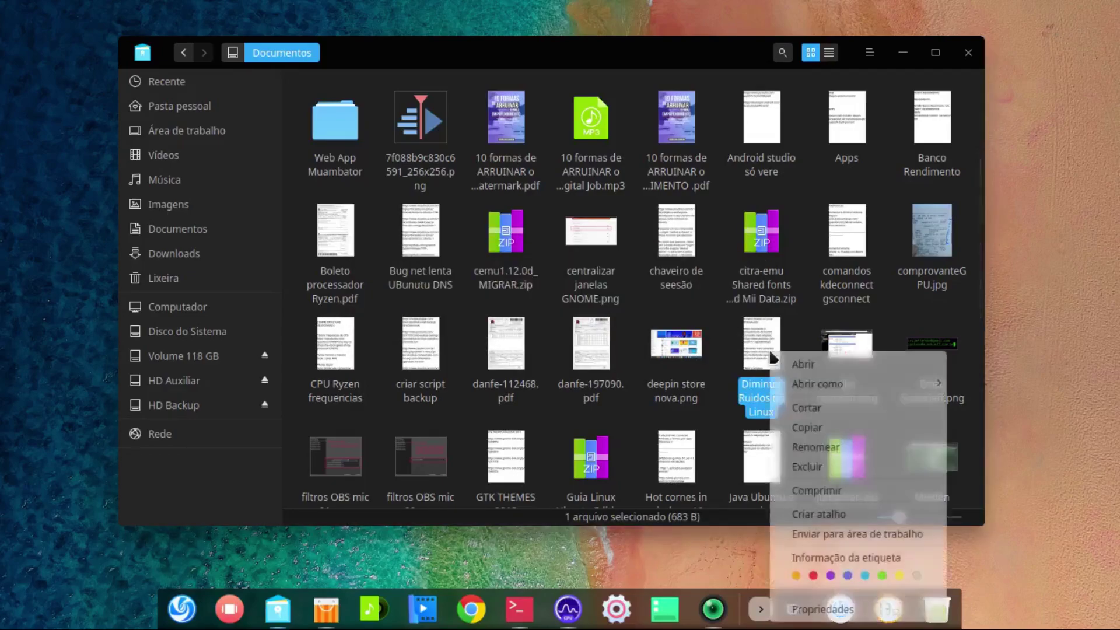
pyautogui.click(787, 367)
pyautogui.click(699, 320)
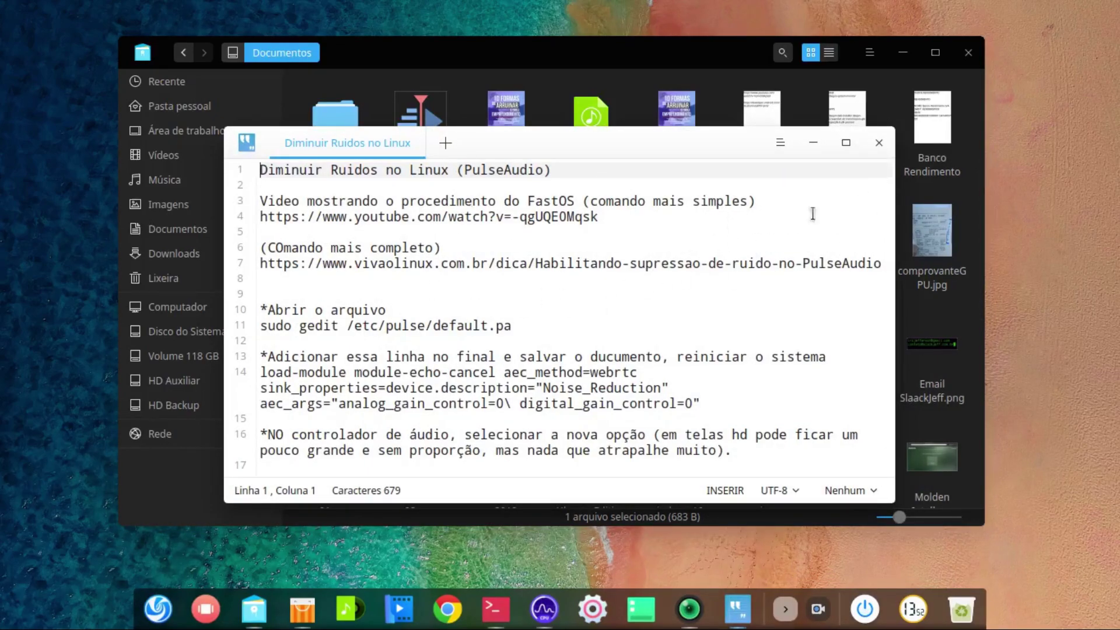
pyautogui.click(878, 143)
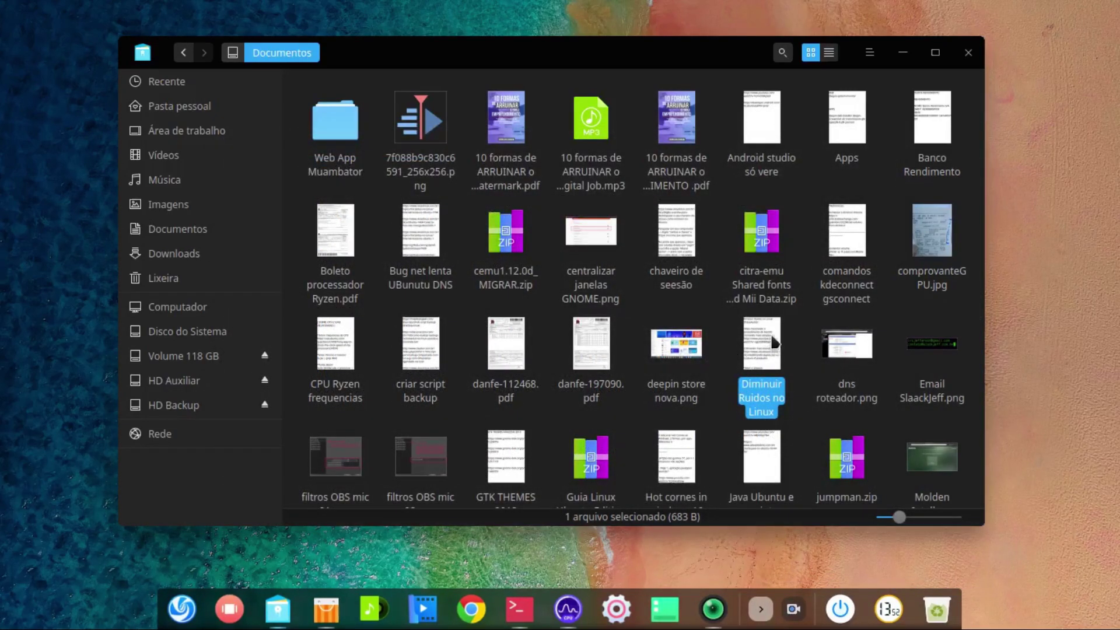
# Step: Disable text previews (Pré-visualização de texto) in the file manager's settings, close them and select the Apps file in Documentos
pyautogui.click(875, 53)
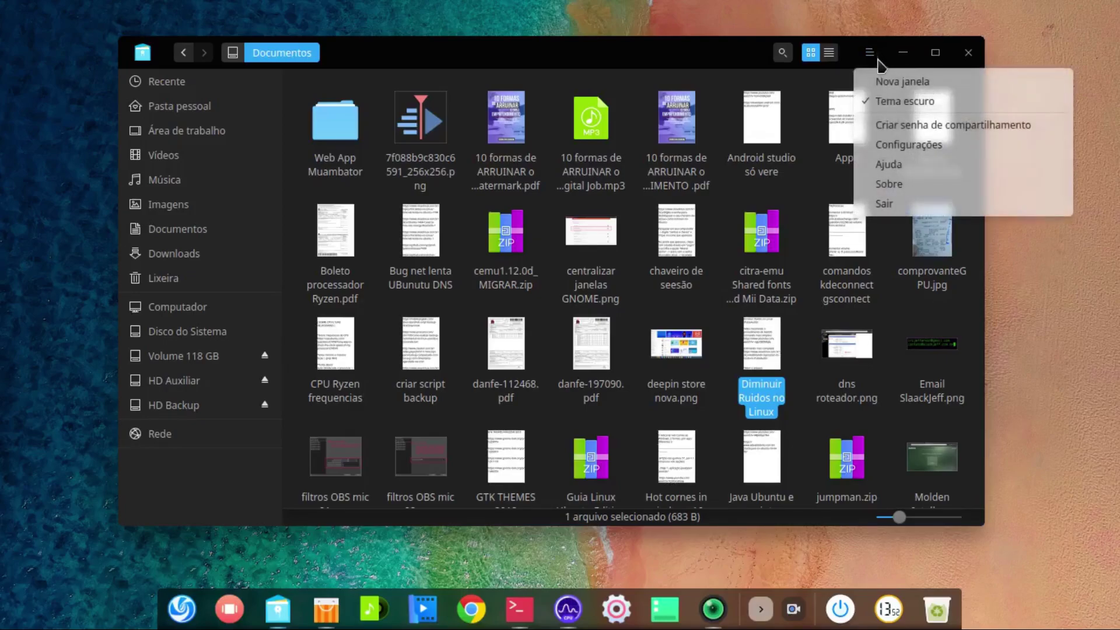
pyautogui.click(886, 144)
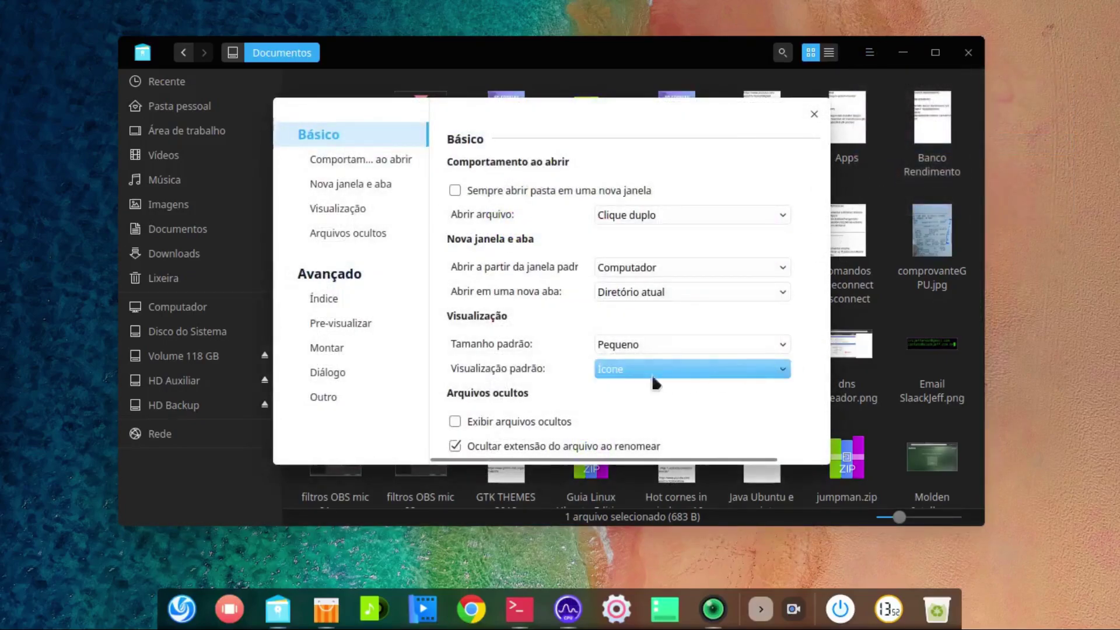
pyautogui.click(342, 324)
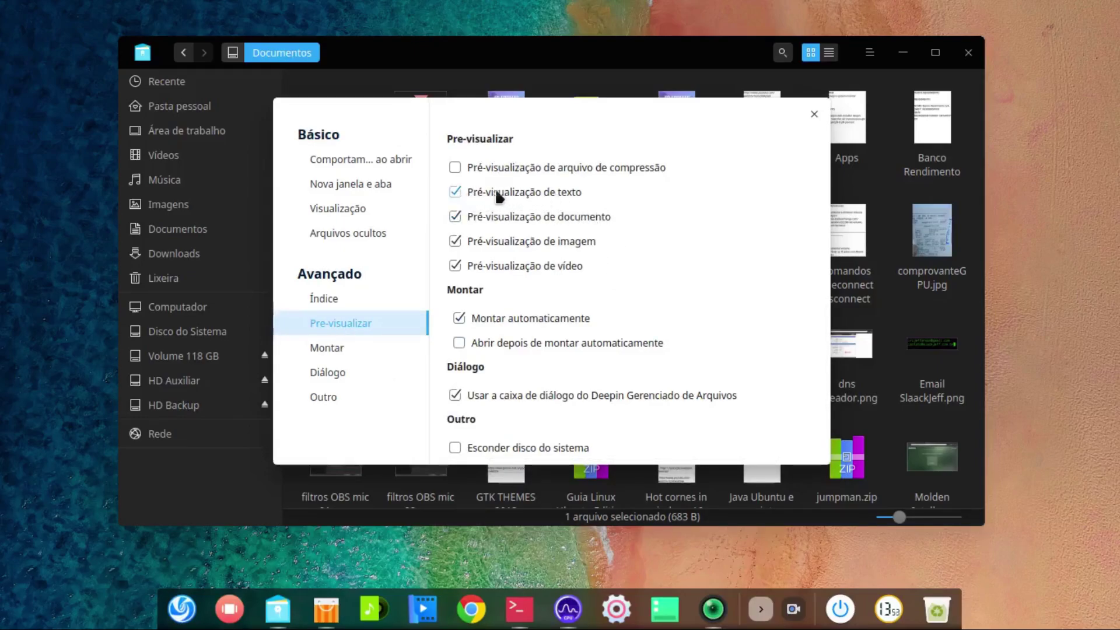
pyautogui.click(455, 192)
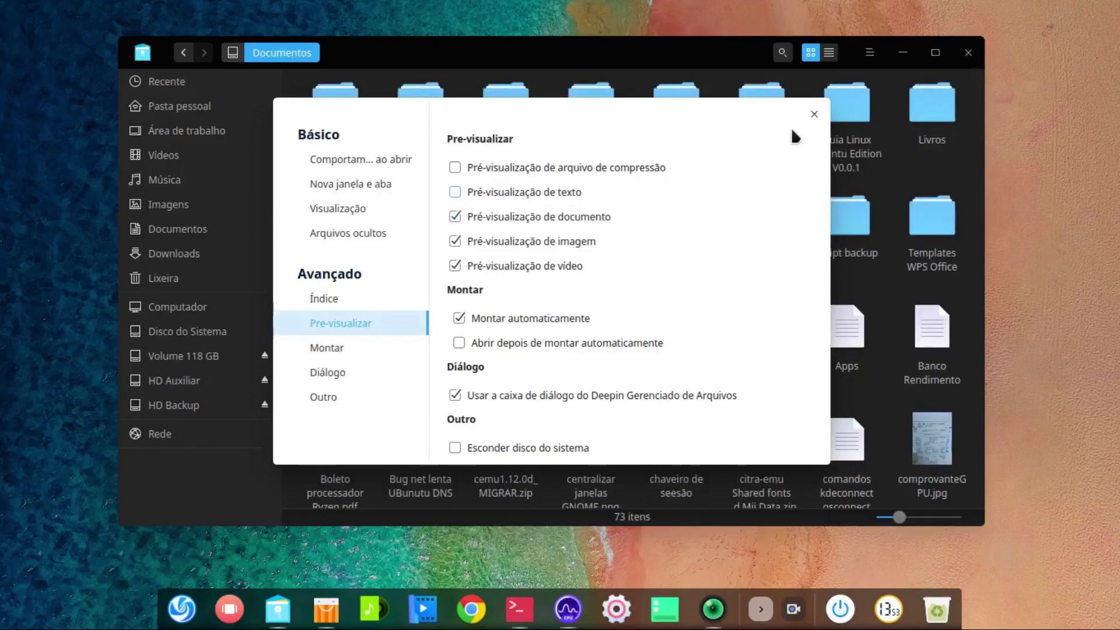
pyautogui.click(814, 117)
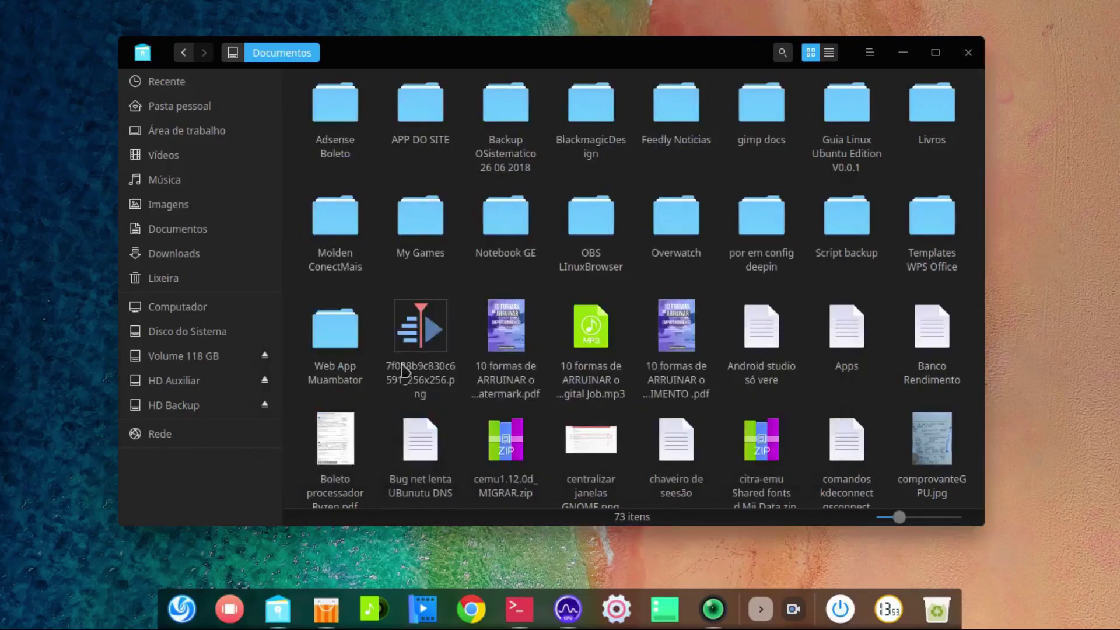
pyautogui.click(841, 327)
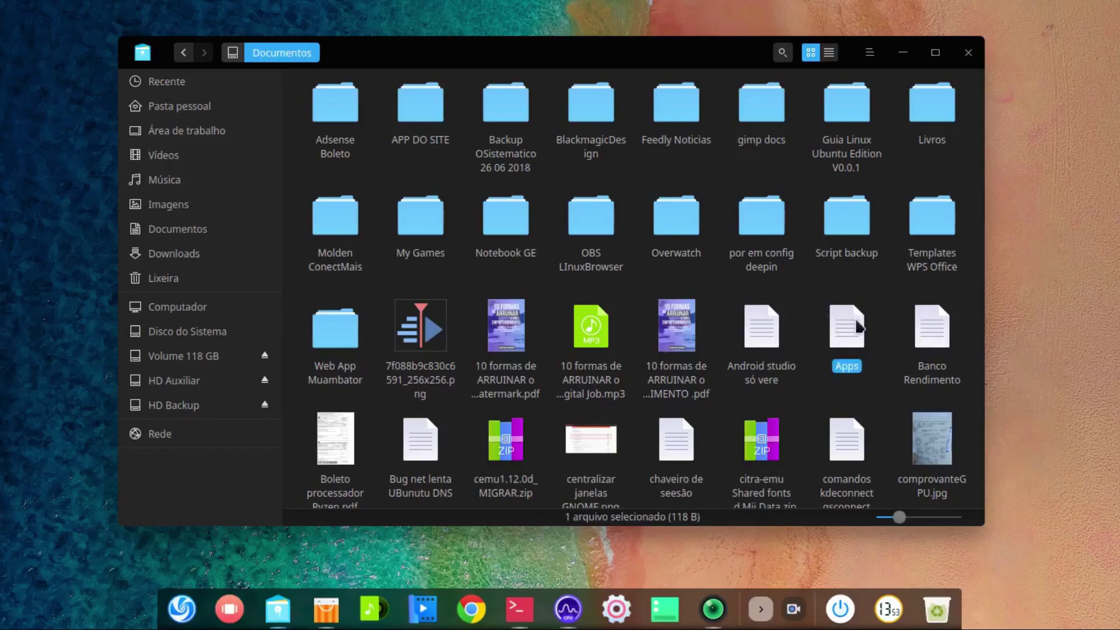
# Step: Deselect the Apps file, minimize and restore the file manager, and turn off its dark theme (Tema escuro)
pyautogui.click(800, 297)
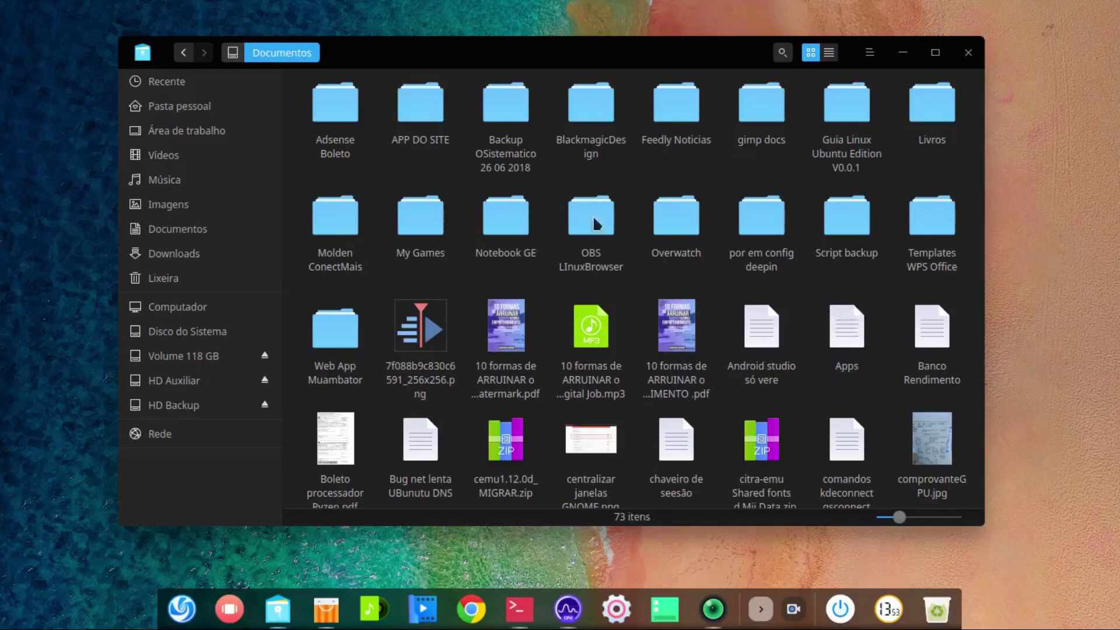
pyautogui.click(907, 53)
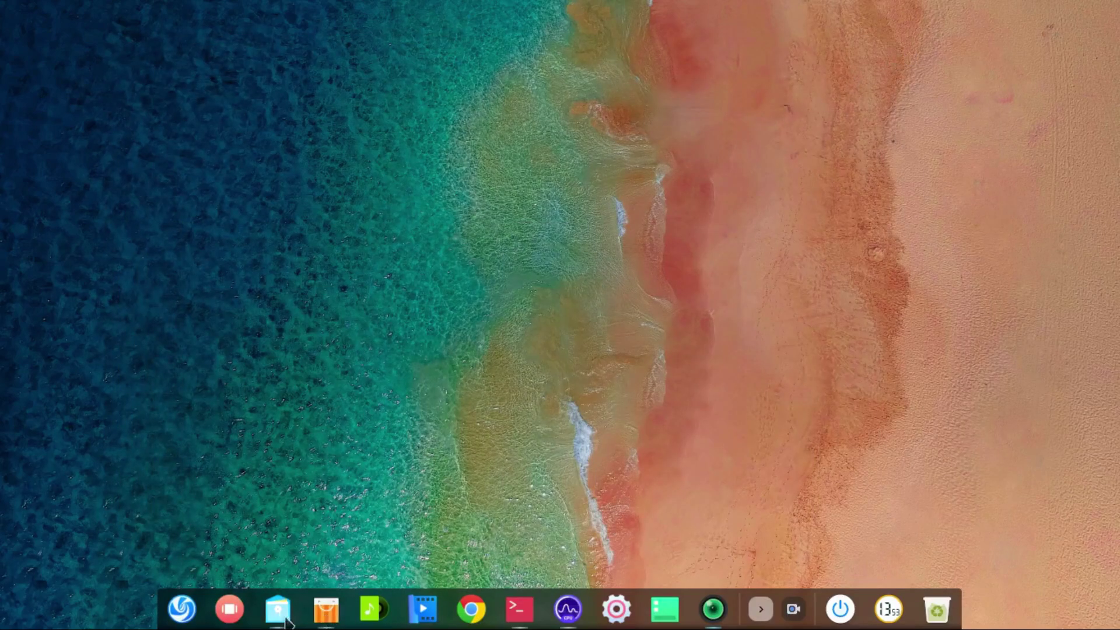
pyautogui.click(279, 608)
pyautogui.click(869, 52)
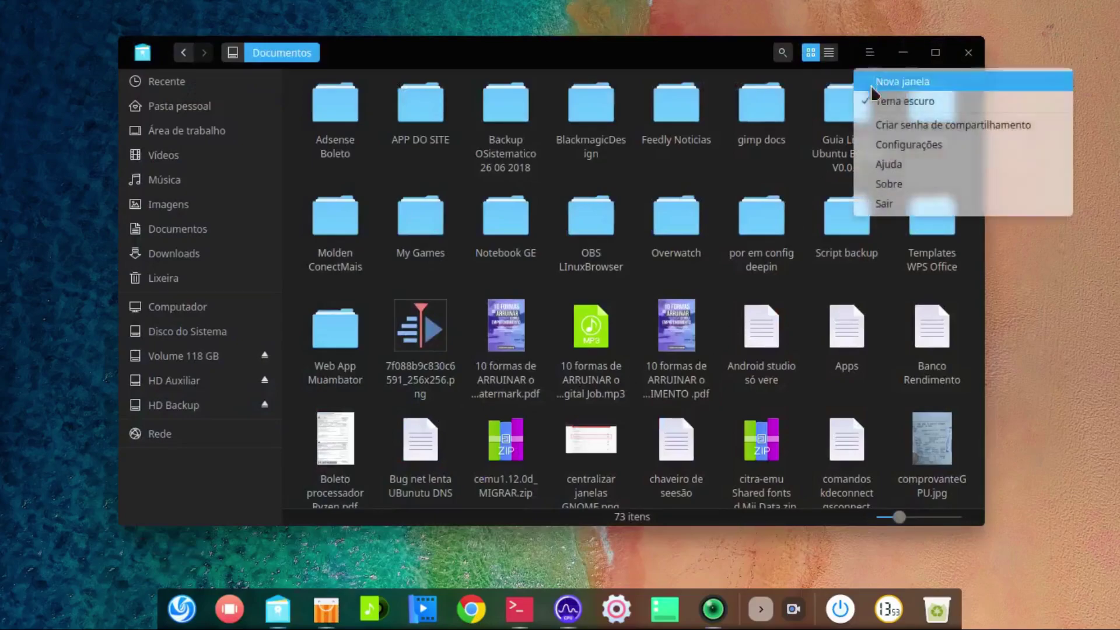
pyautogui.click(872, 101)
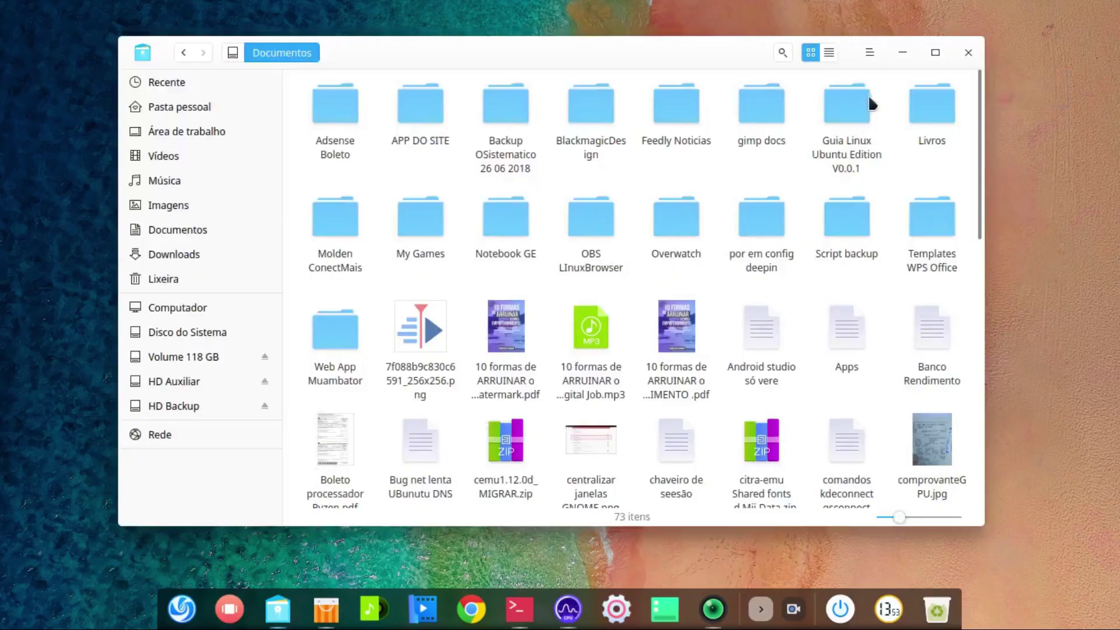
# Step: Re-enable the dark theme (Tema escuro) in the file manager and minimize its window
pyautogui.click(871, 53)
pyautogui.click(894, 100)
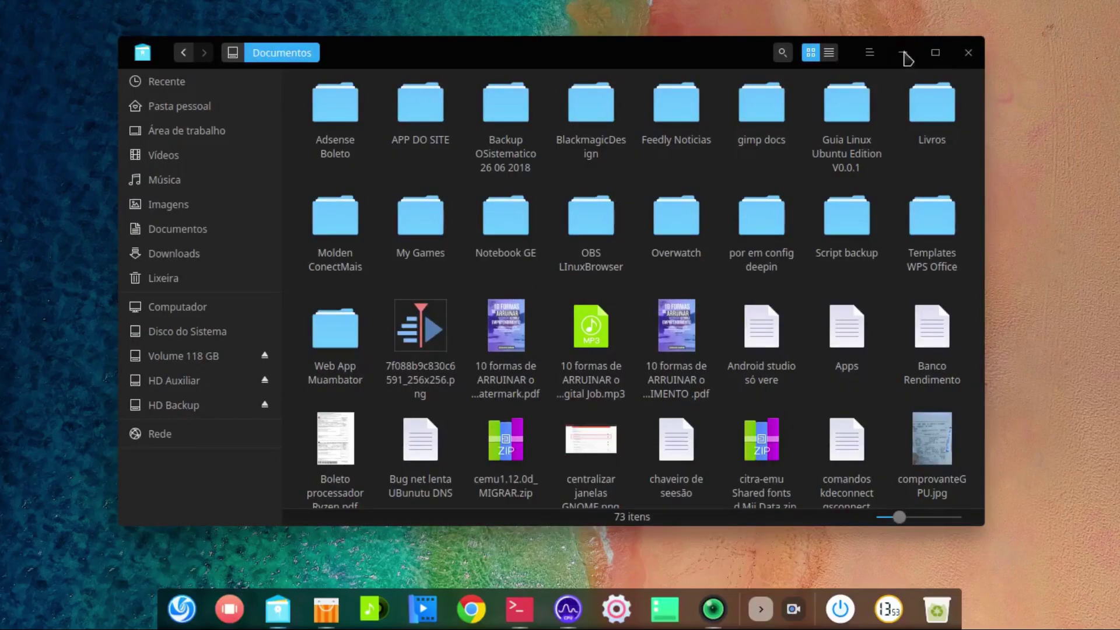
pyautogui.click(903, 54)
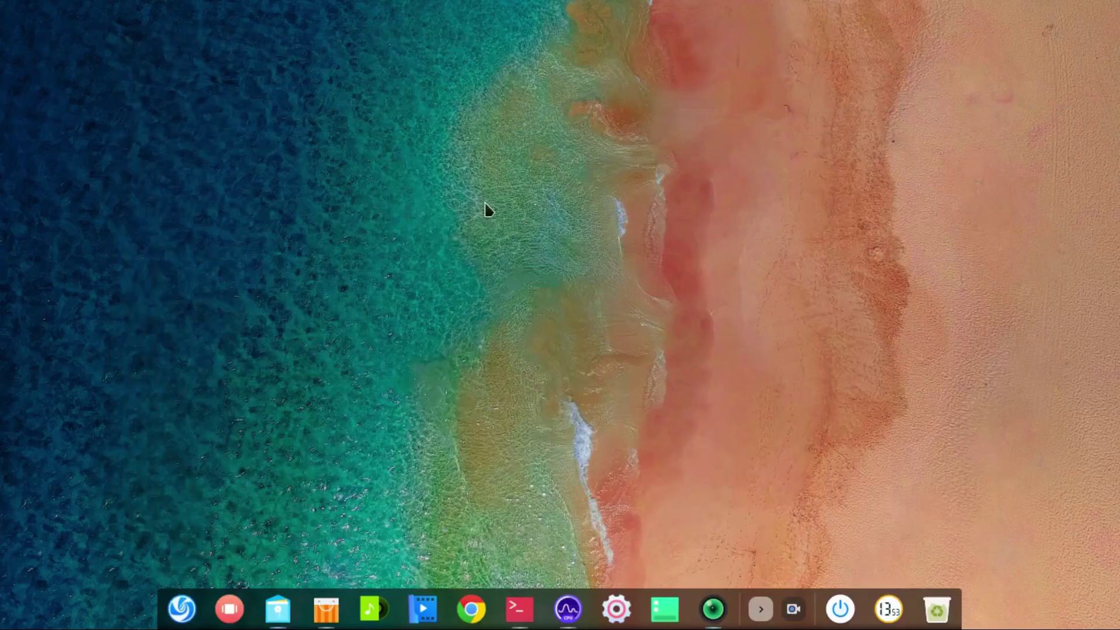
# Step: Show the Efeito de Janela option under Personalização in the control center, and leave the settings
pyautogui.click(616, 608)
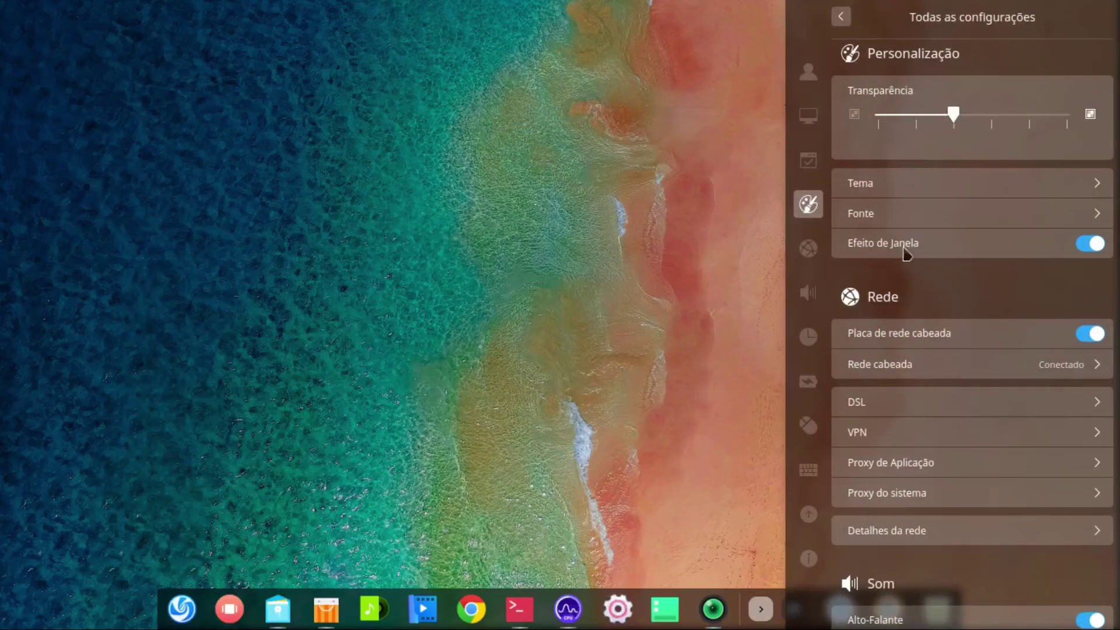
pyautogui.click(841, 16)
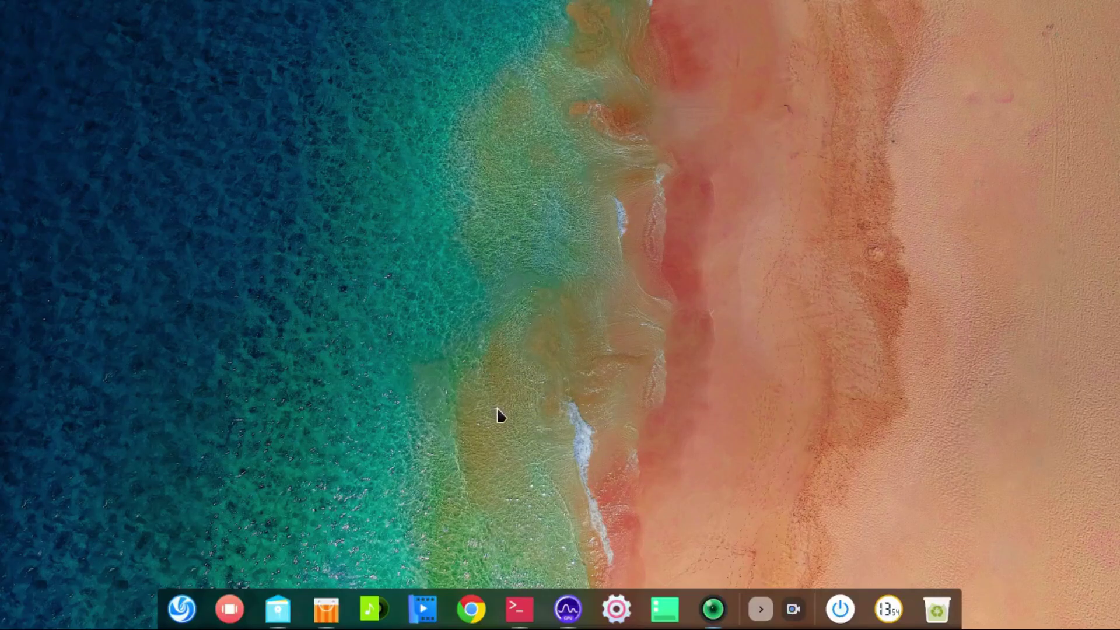
# Step: Browse the available wallpapers, enable Slideshow de Wallpaper with a 30s interval and return to the desktop
pyautogui.rightClick(497, 407)
pyautogui.click(551, 398)
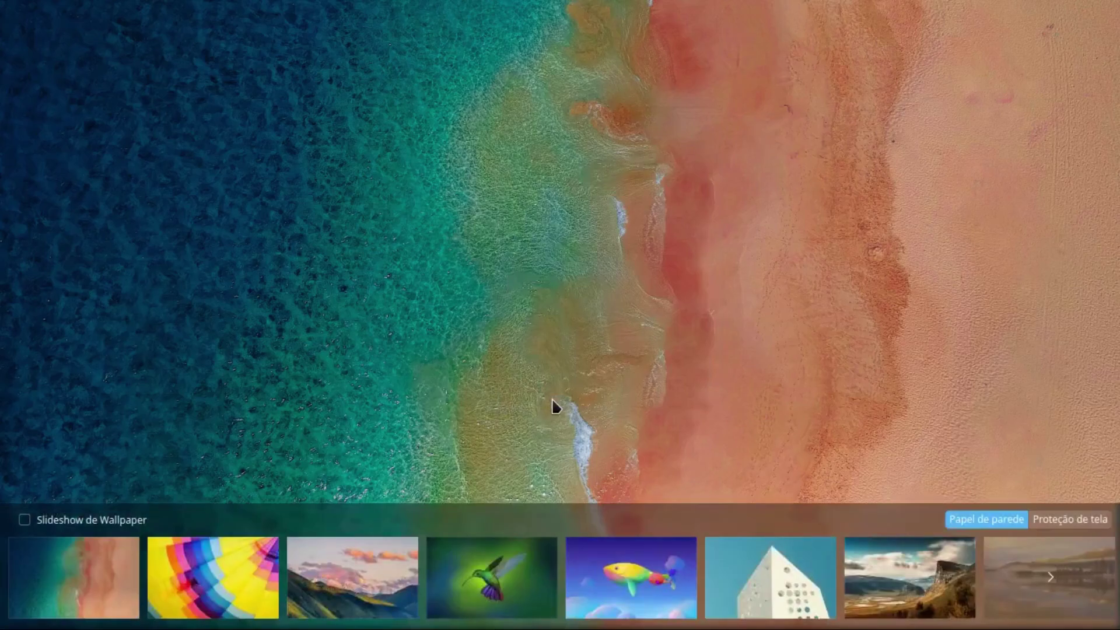
pyautogui.scroll(-3, 742, 556)
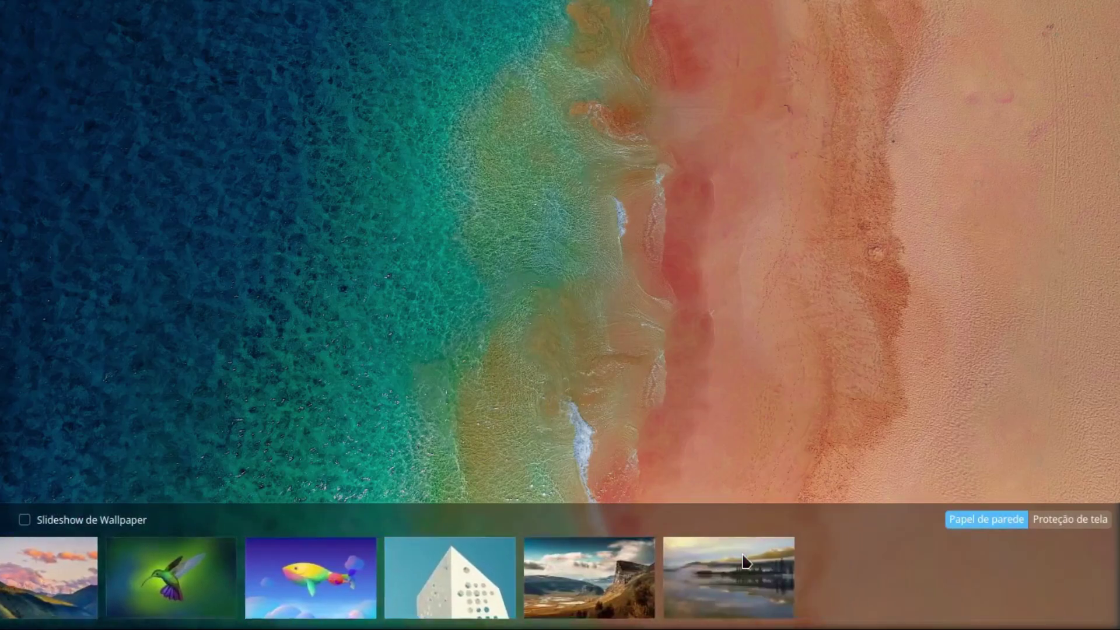
pyautogui.scroll(3, 644, 590)
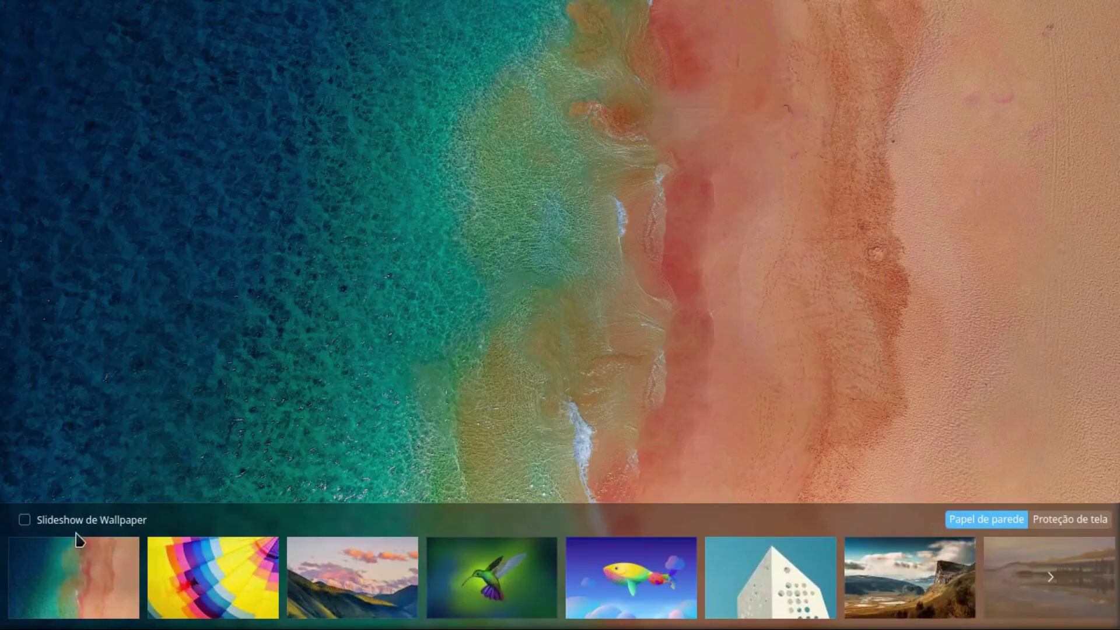
pyautogui.click(98, 521)
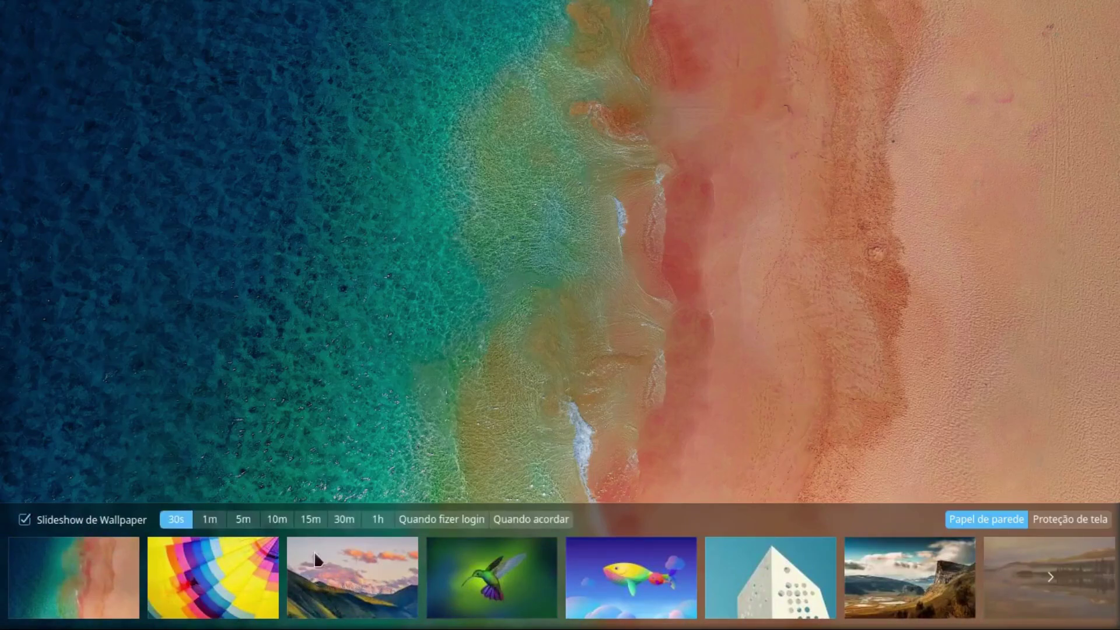
pyautogui.click(209, 519)
pyautogui.click(178, 521)
pyautogui.click(958, 408)
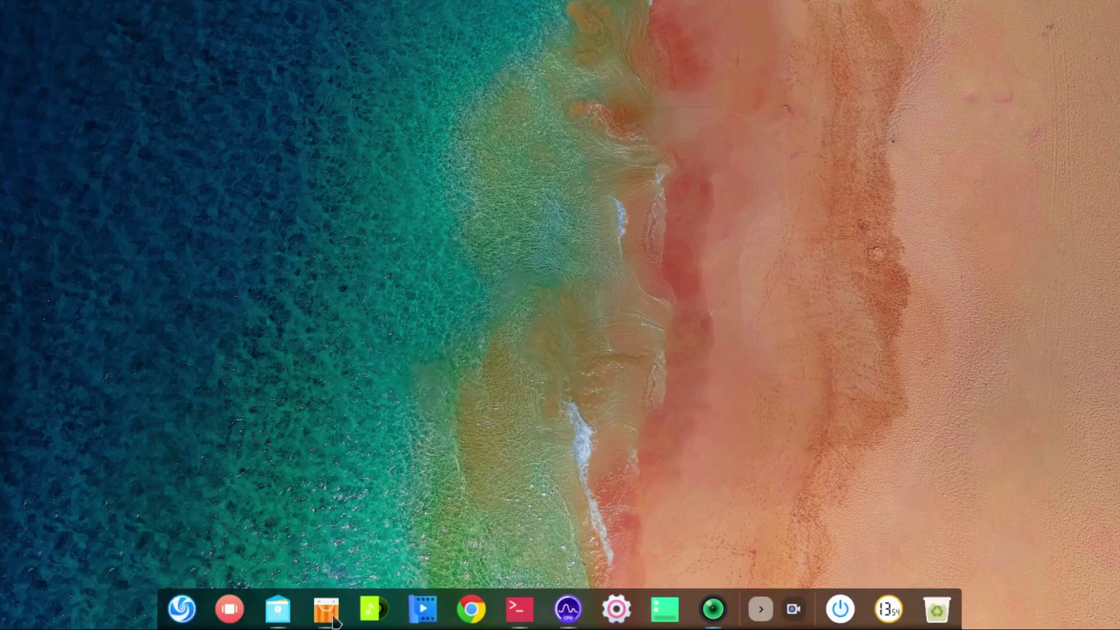
# Step: Examine the launcher's apps grouped by category, restore the ungrouped grid and switch the launcher to its compact menu view
pyautogui.click(182, 609)
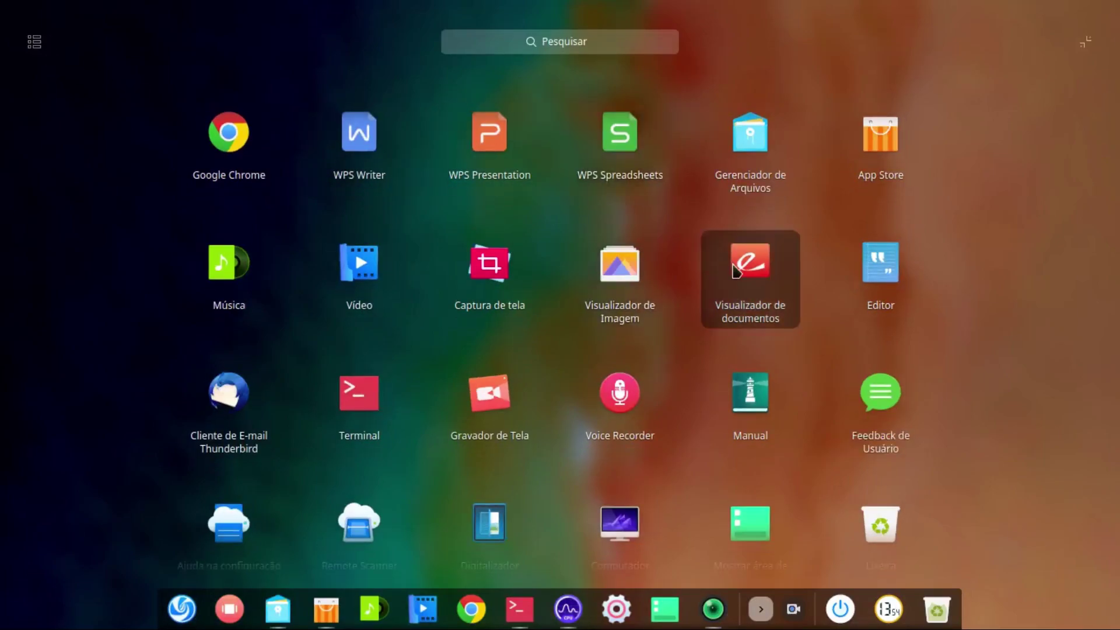
pyautogui.scroll(1, 736, 269)
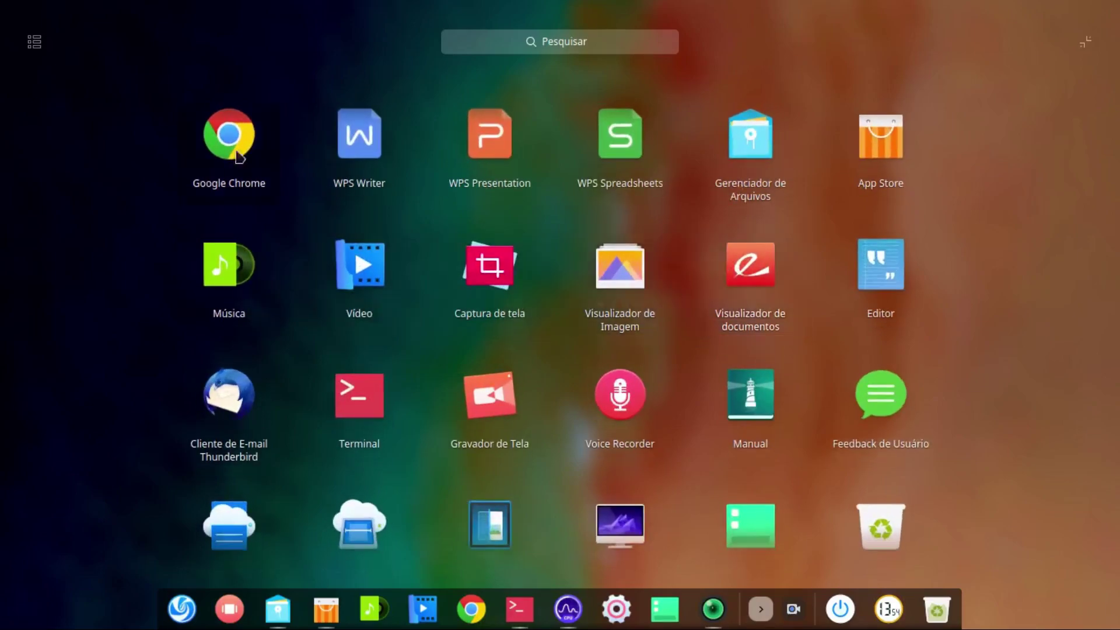
pyautogui.click(35, 43)
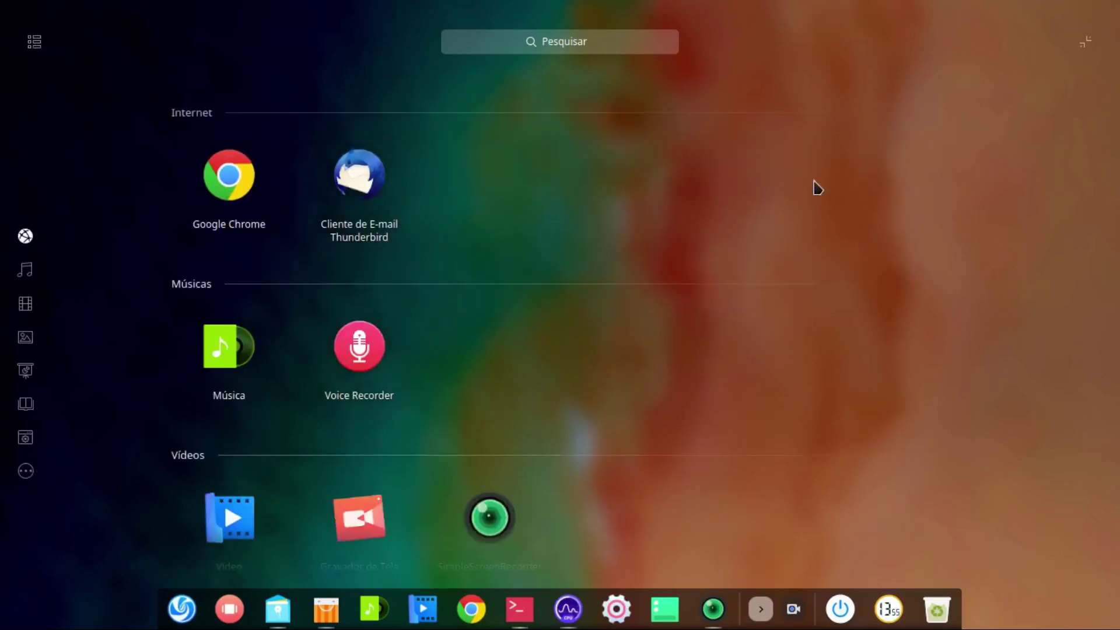
pyautogui.scroll(-2, 596, 374)
pyautogui.scroll(1, 596, 374)
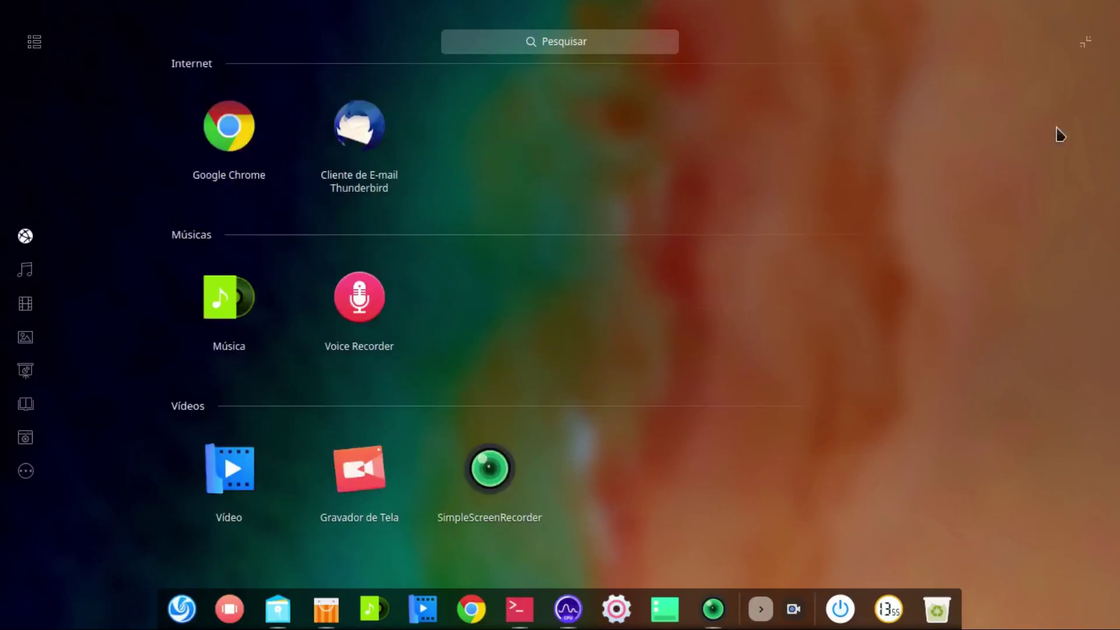
pyautogui.click(34, 42)
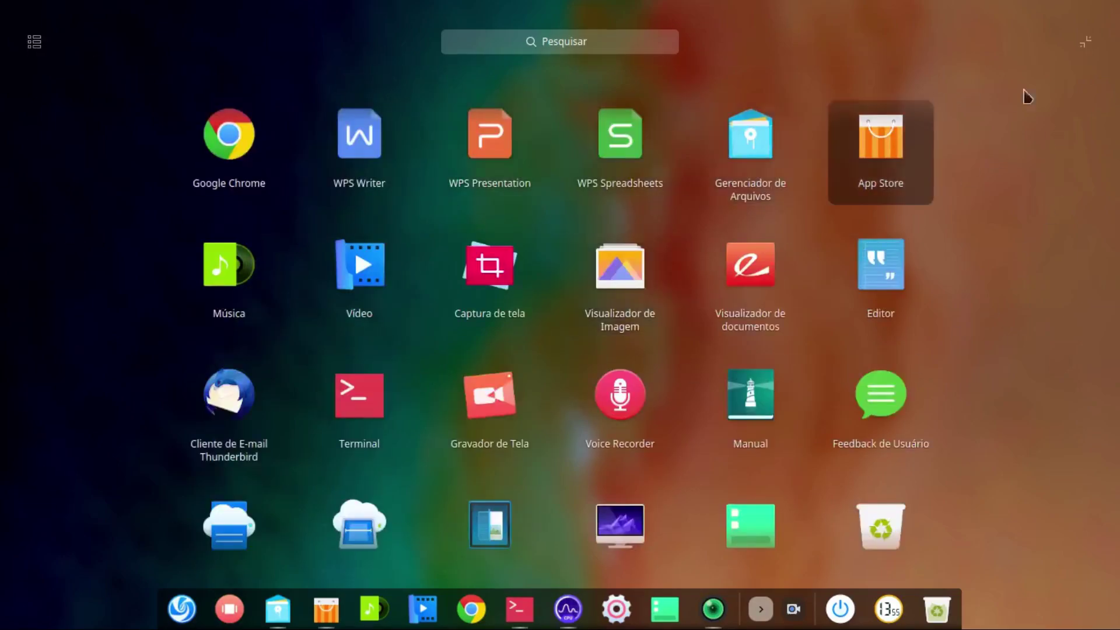
pyautogui.click(1085, 42)
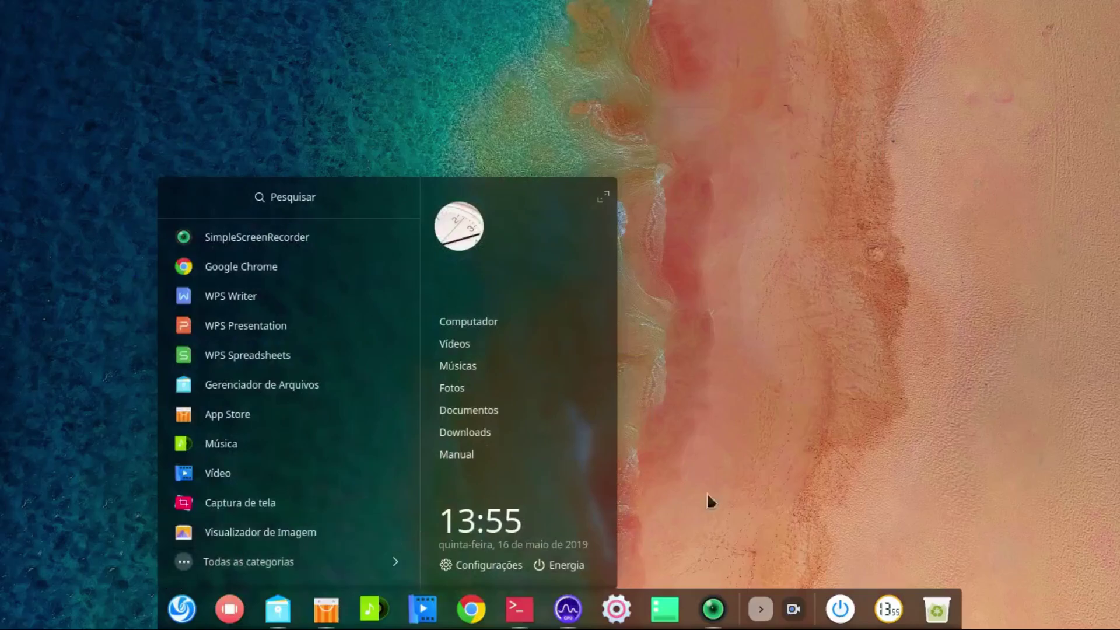
# Step: Change the dock's mode to a full-width taskbar, and display and close the compact launcher menu
pyautogui.rightClick(694, 601)
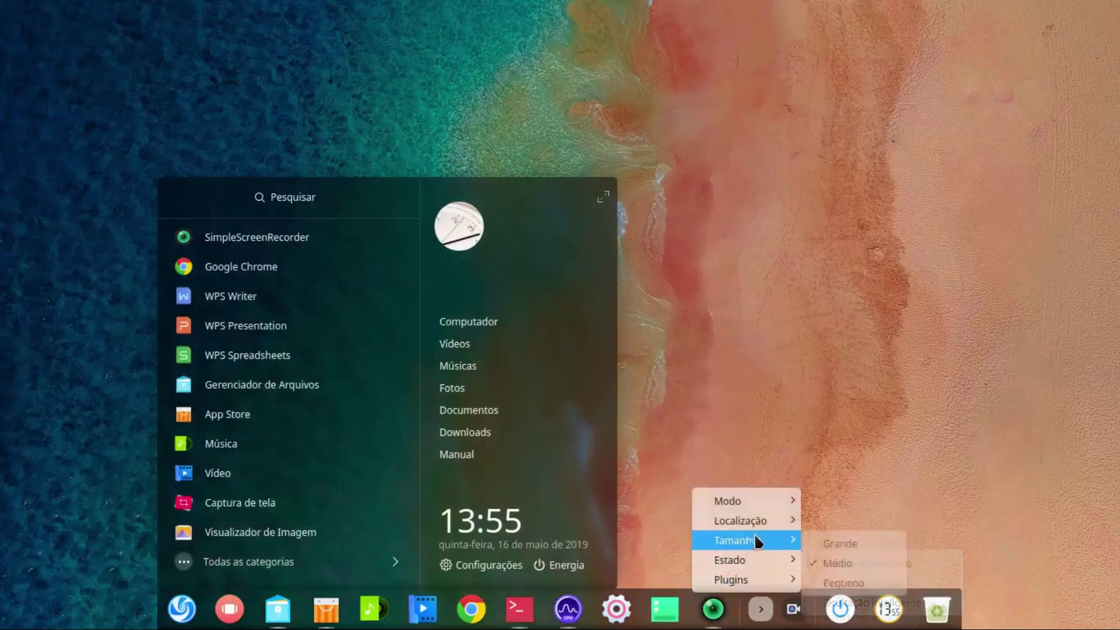
pyautogui.moveTo(768, 498)
pyautogui.click(848, 520)
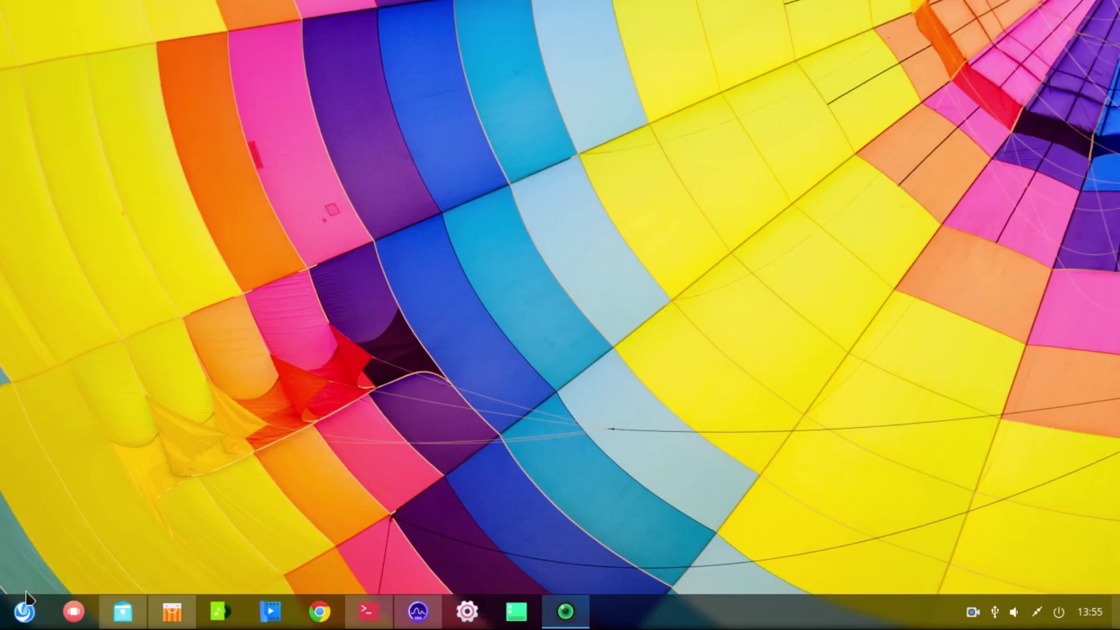
pyautogui.click(25, 610)
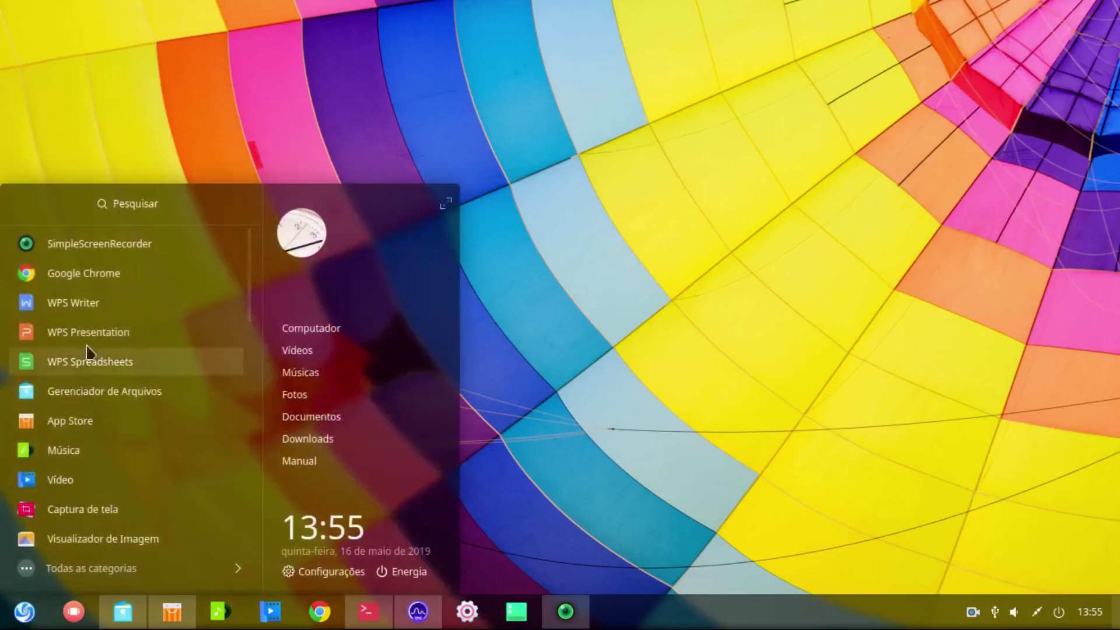
pyautogui.click(736, 259)
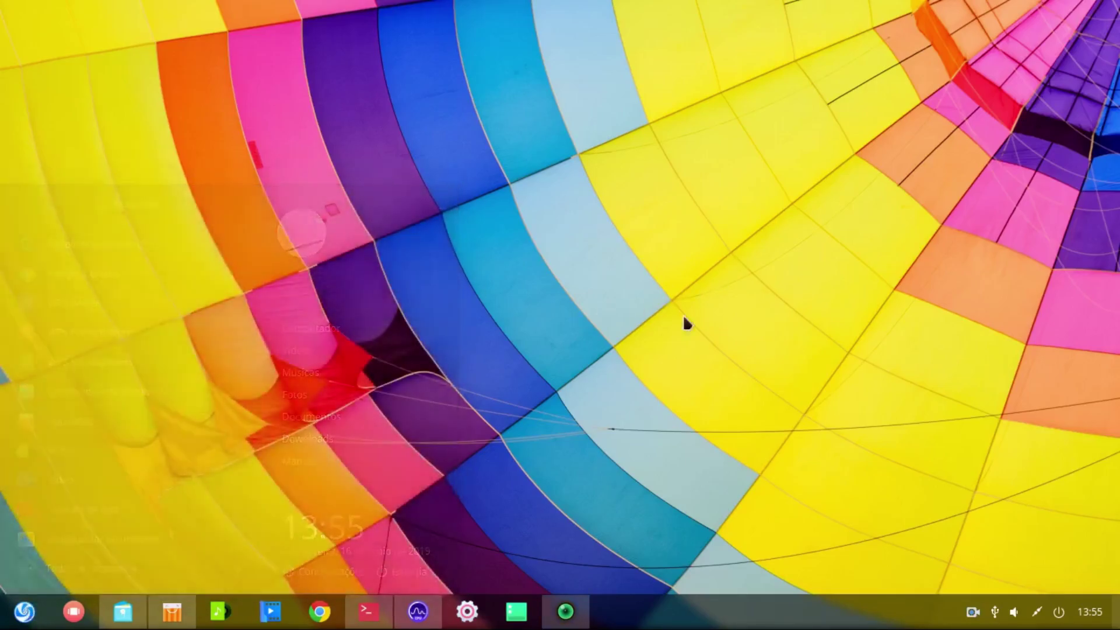
pyautogui.moveTo(113, 240); pyautogui.dragTo(251, 502)
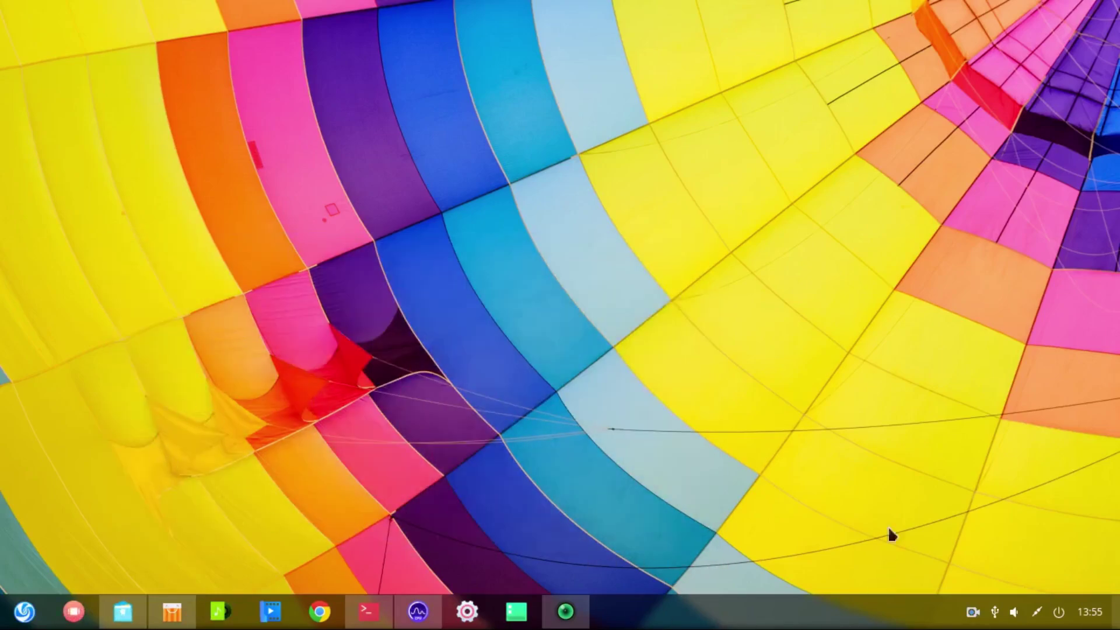
# Step: Change the dock's mode back to the centered floating dock
pyautogui.rightClick(642, 614)
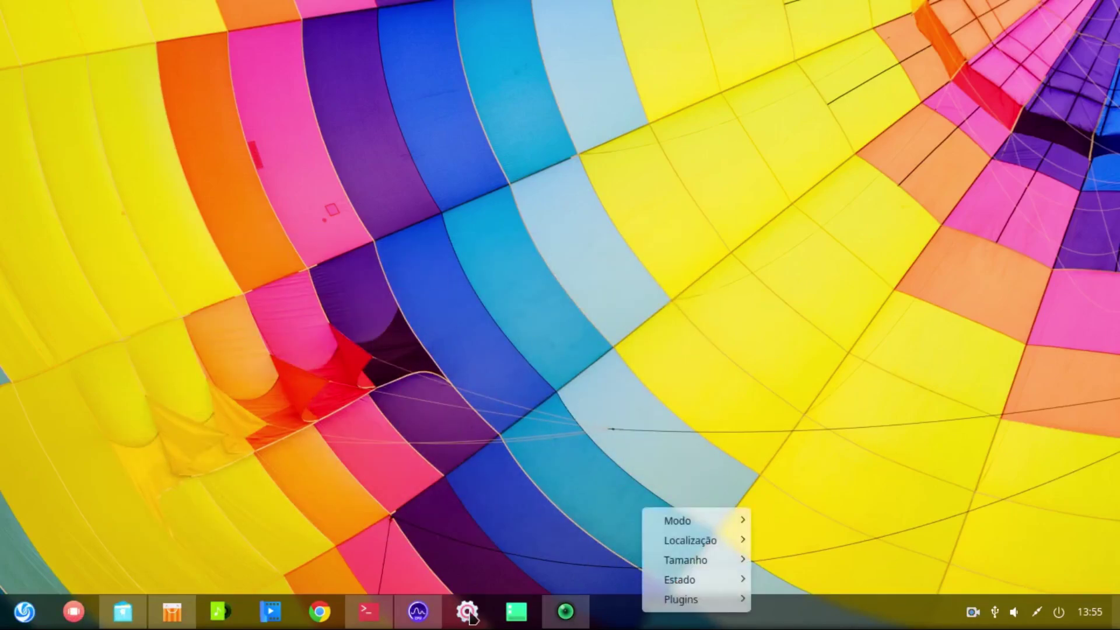
pyautogui.moveTo(700, 520)
pyautogui.click(788, 522)
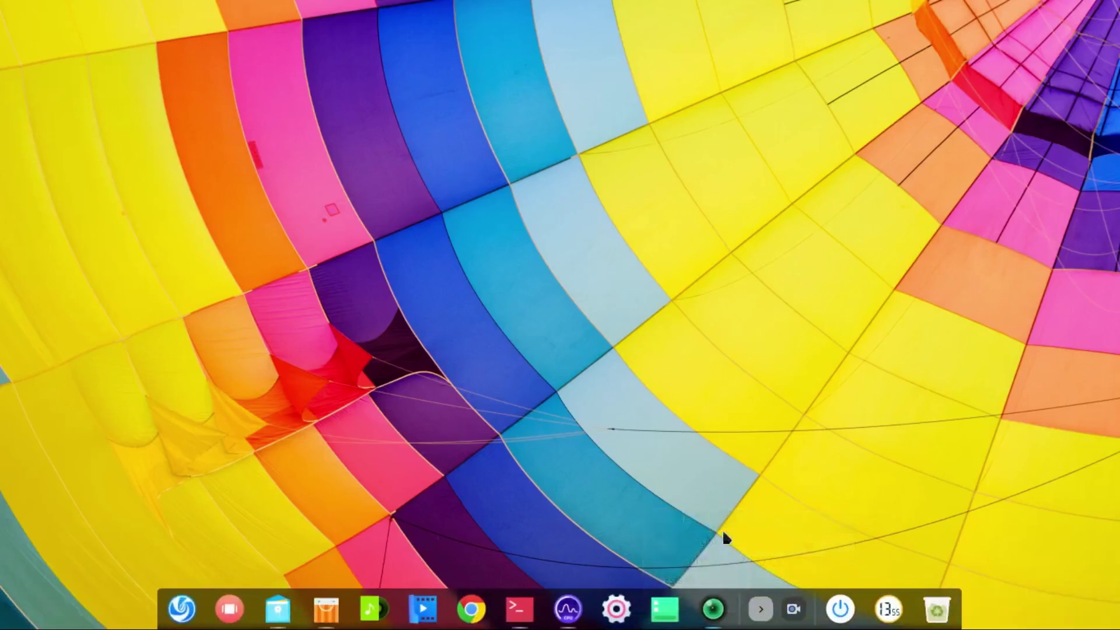
# Step: Disable Slideshow de Wallpaper and set the aerial beach picture as wallpaper with Somente desktop
pyautogui.rightClick(463, 482)
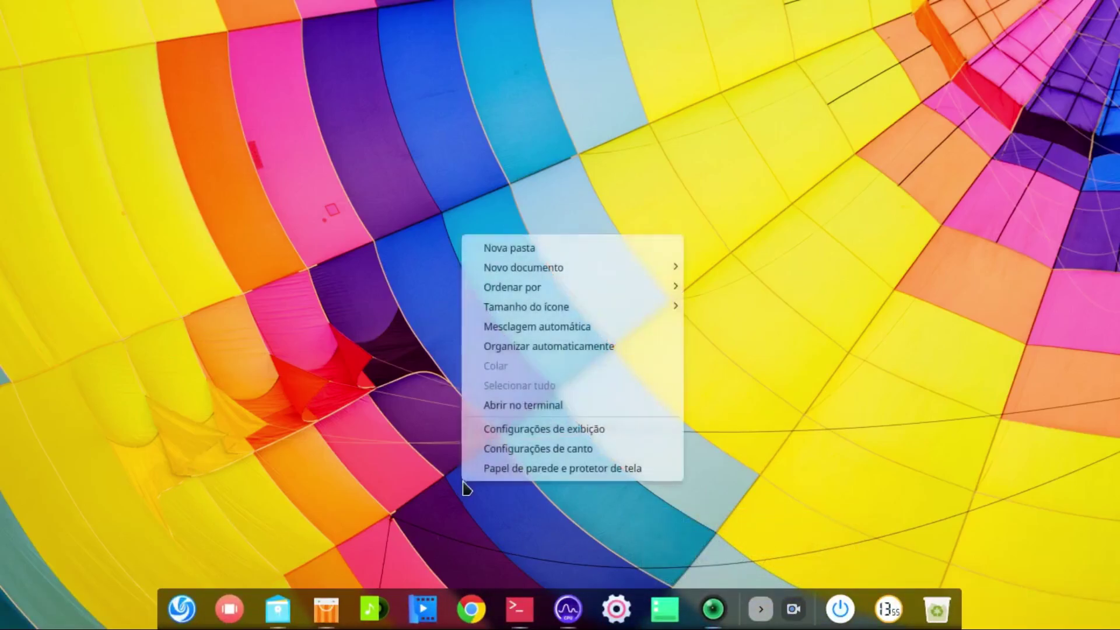
pyautogui.click(554, 467)
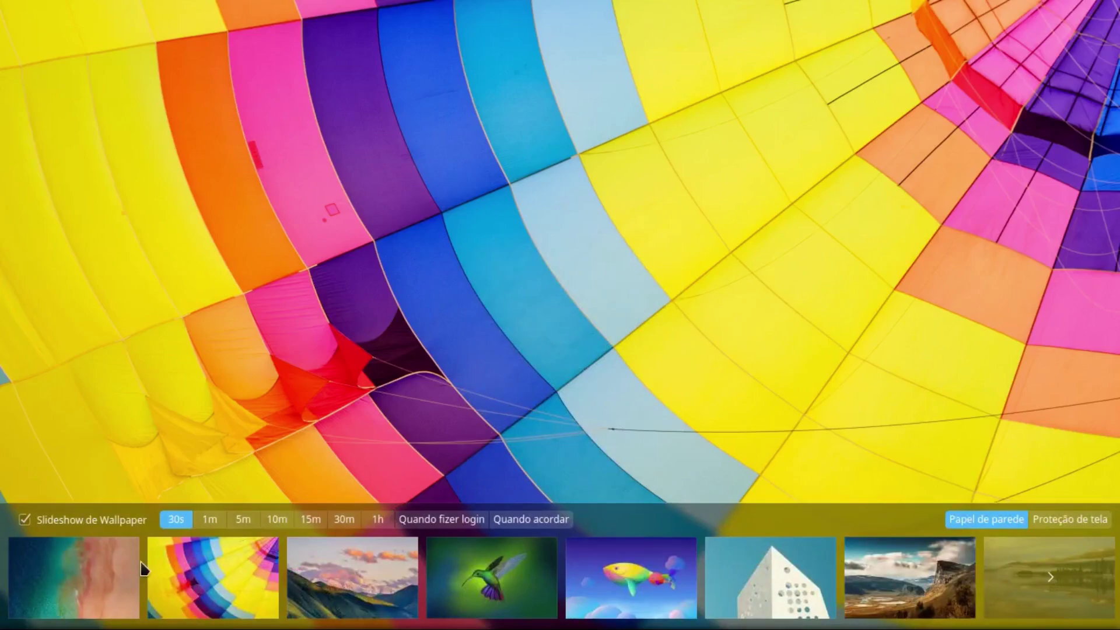
pyautogui.click(74, 522)
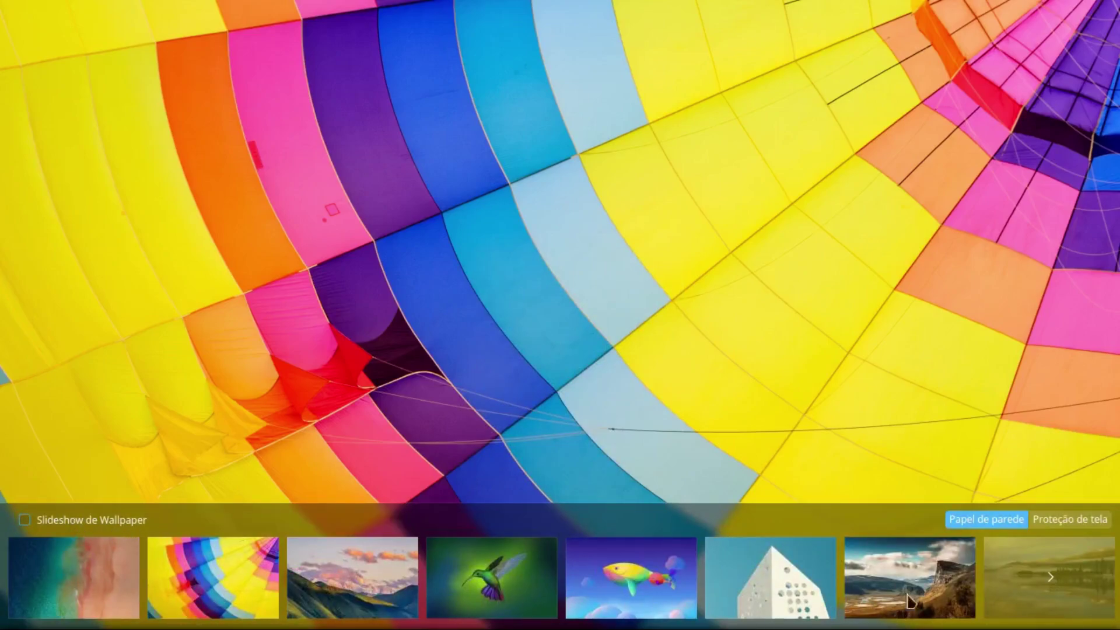
pyautogui.click(1050, 576)
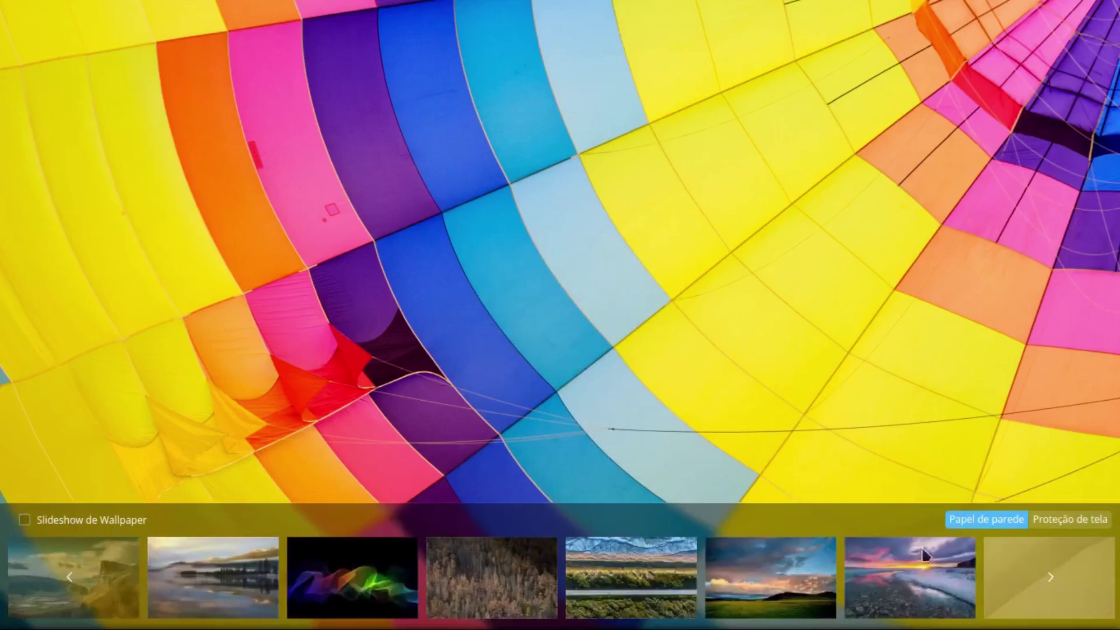
pyautogui.click(74, 568)
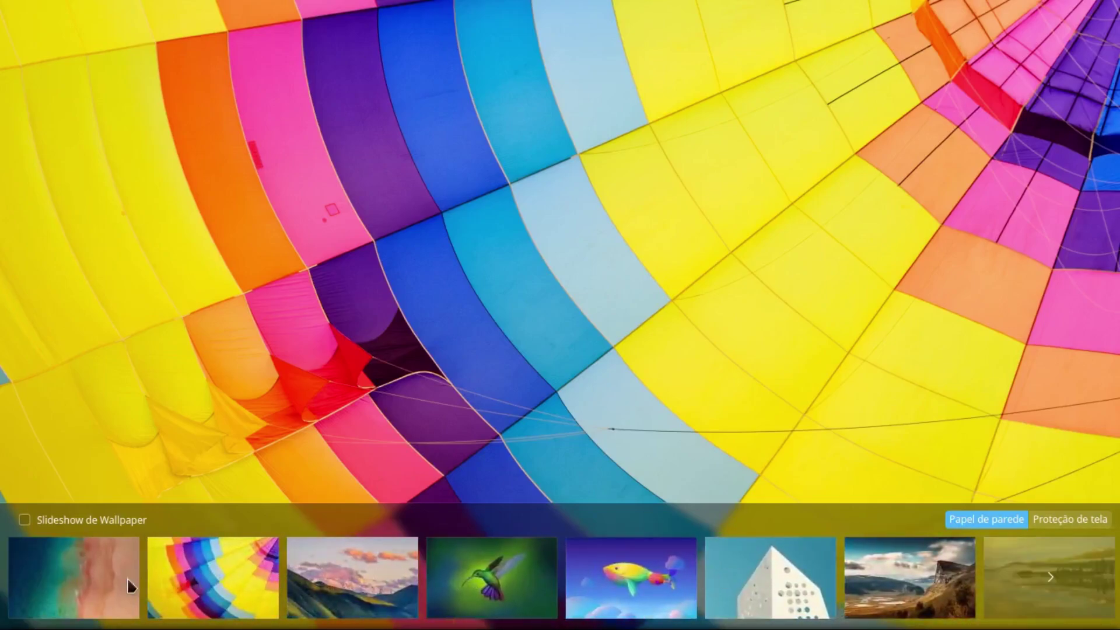
pyautogui.click(121, 582)
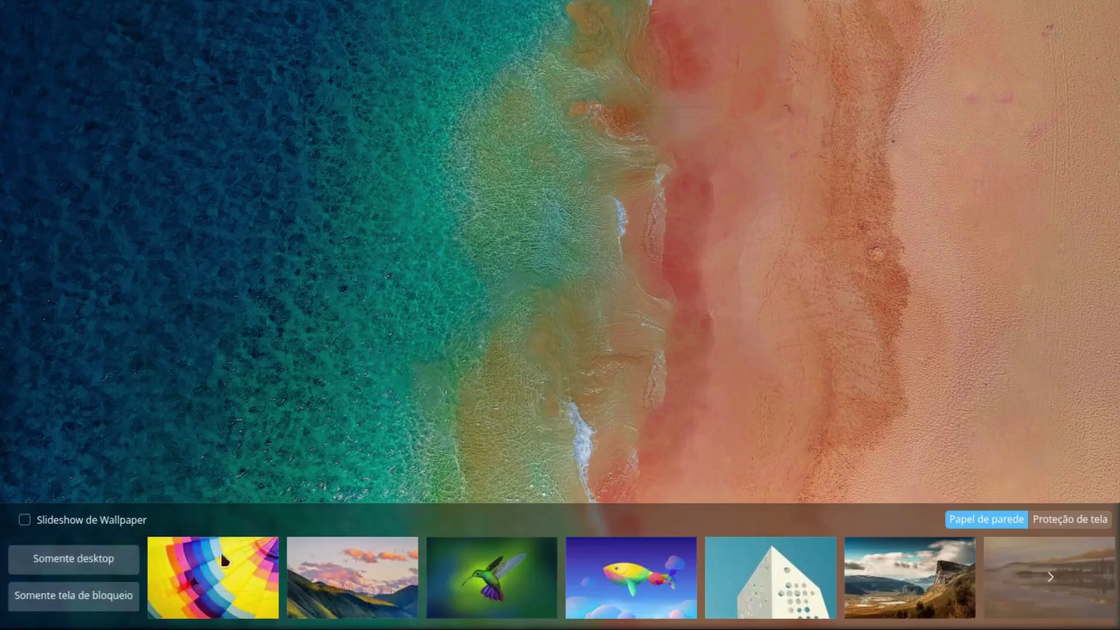
pyautogui.click(100, 567)
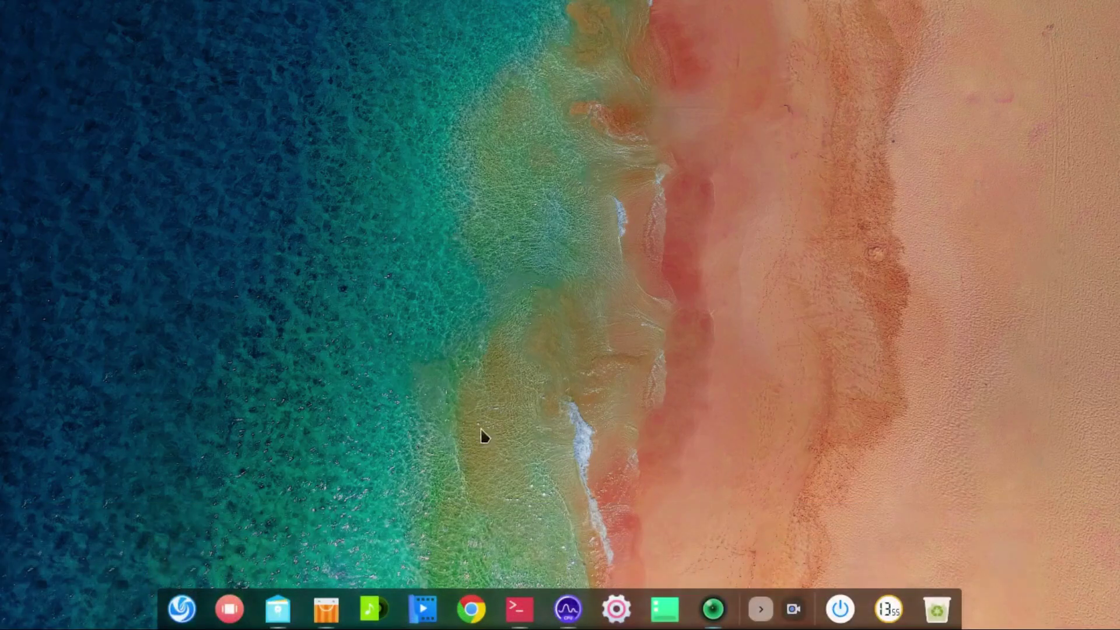
# Step: Check the actions available for the top-left hot corner in the desktop's corner settings, and leave the settings
pyautogui.rightClick(572, 137)
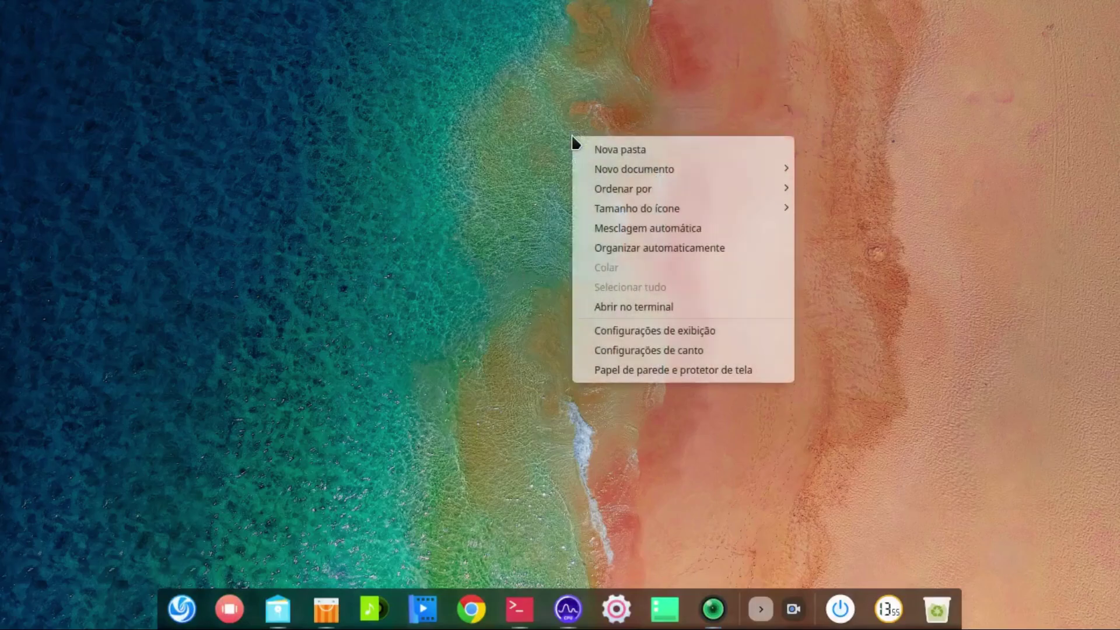
pyautogui.click(659, 351)
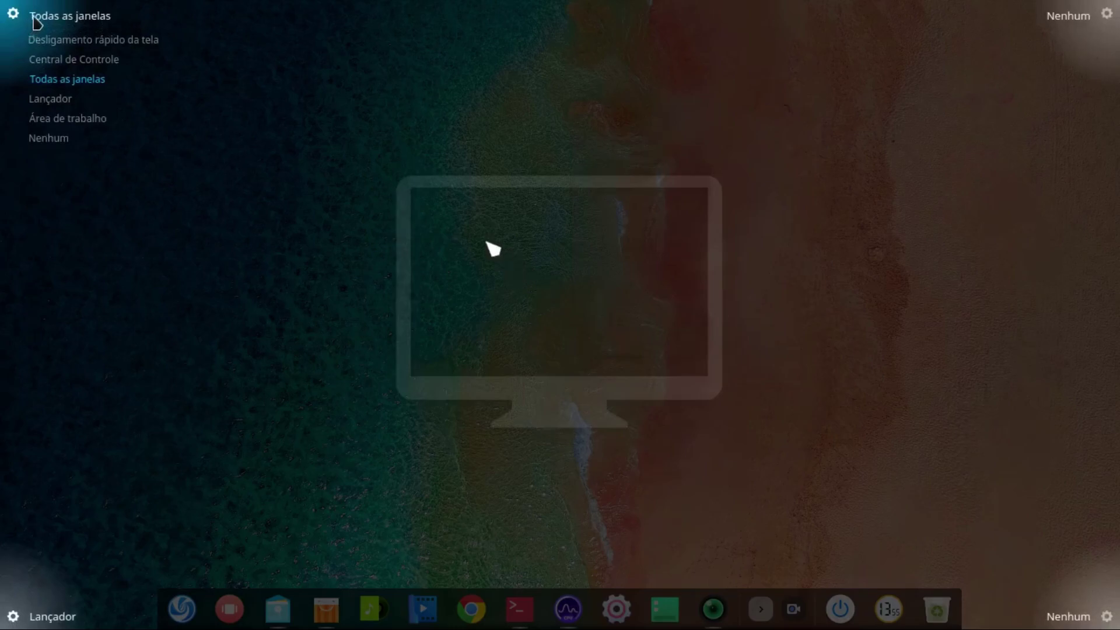
pyautogui.click(438, 515)
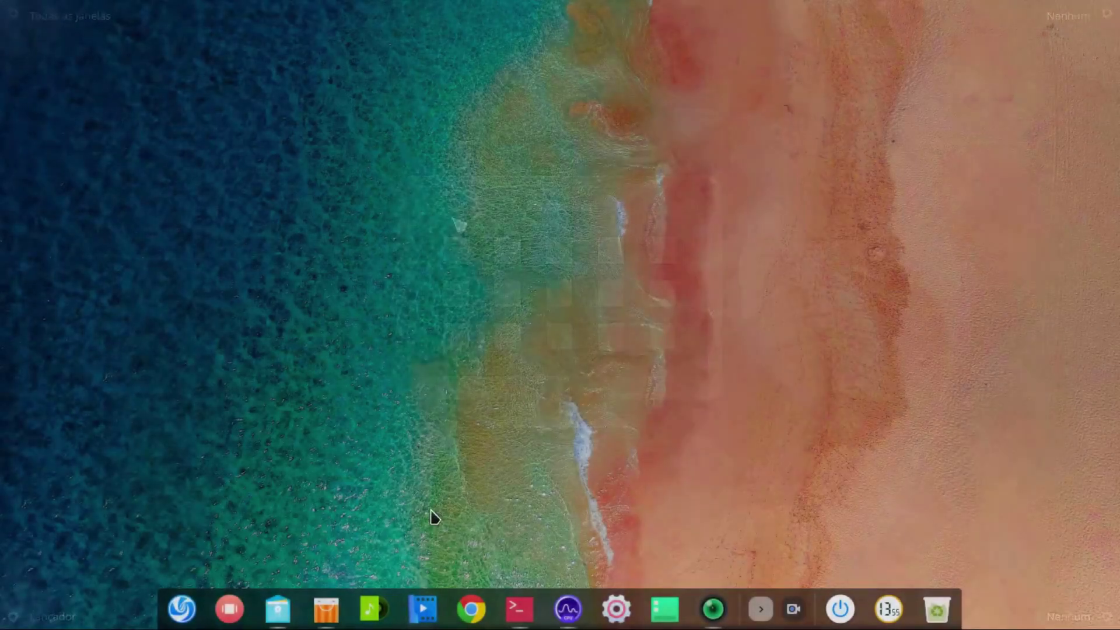
# Step: Trigger the top-left hot corner to show all windows, bring up Monitor do Sistema and return to the desktop
pyautogui.moveTo(1, 2)
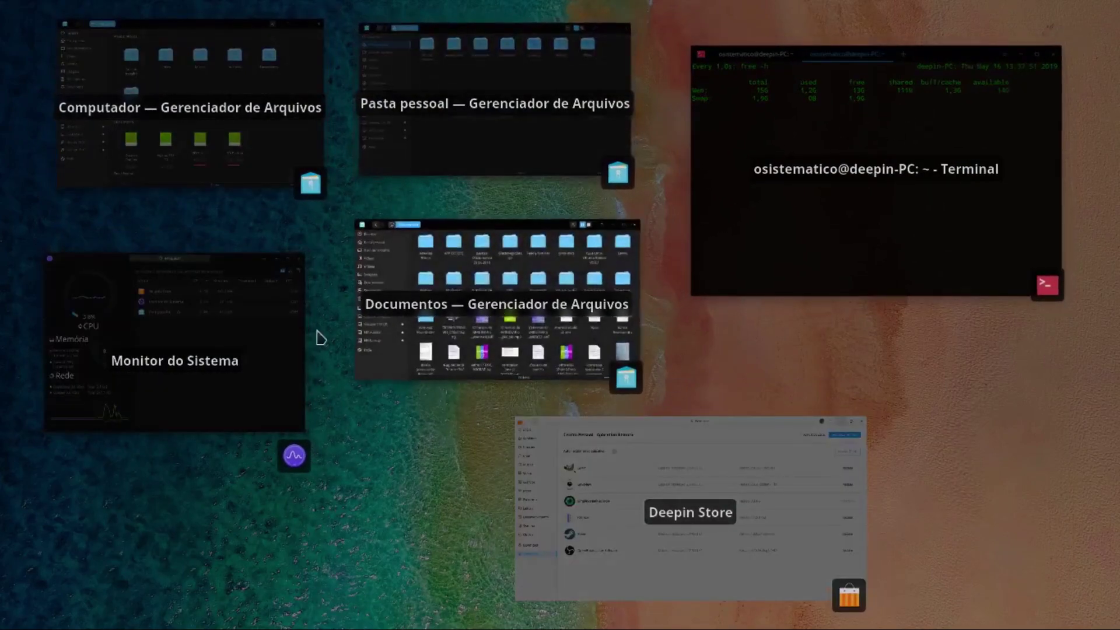
pyautogui.click(282, 343)
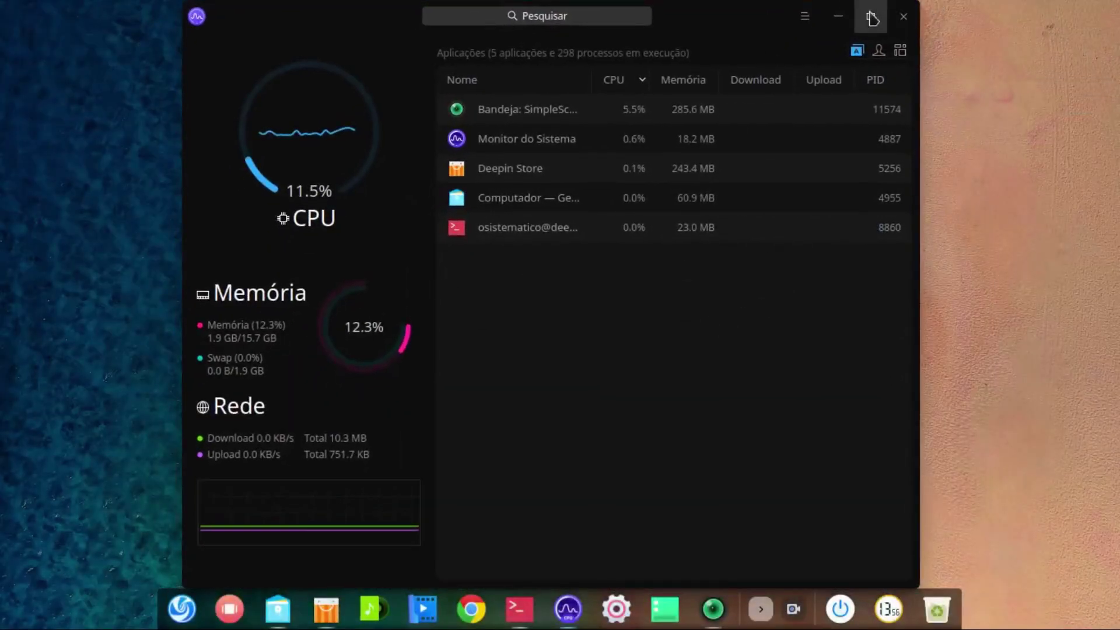
pyautogui.doubleClick(831, 13)
pyautogui.moveTo(773, 41); pyautogui.dragTo(845, 78)
pyautogui.press('super+d')
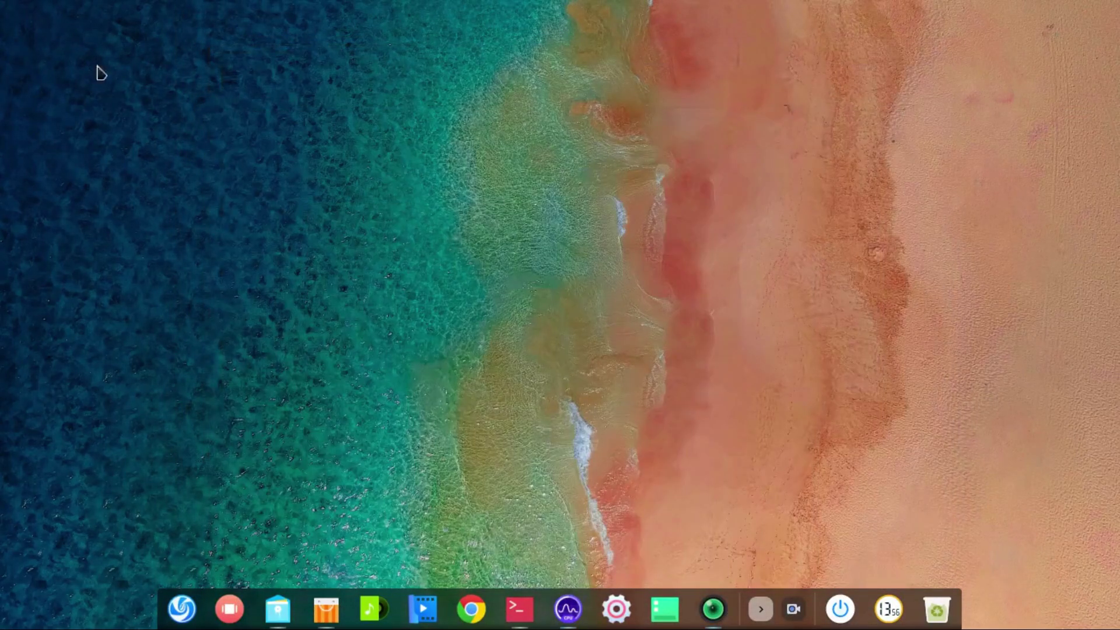
# Step: Review the actions assigned to the four screen corners in the corner settings, and leave them as they are
pyautogui.rightClick(105, 71)
pyautogui.click(241, 287)
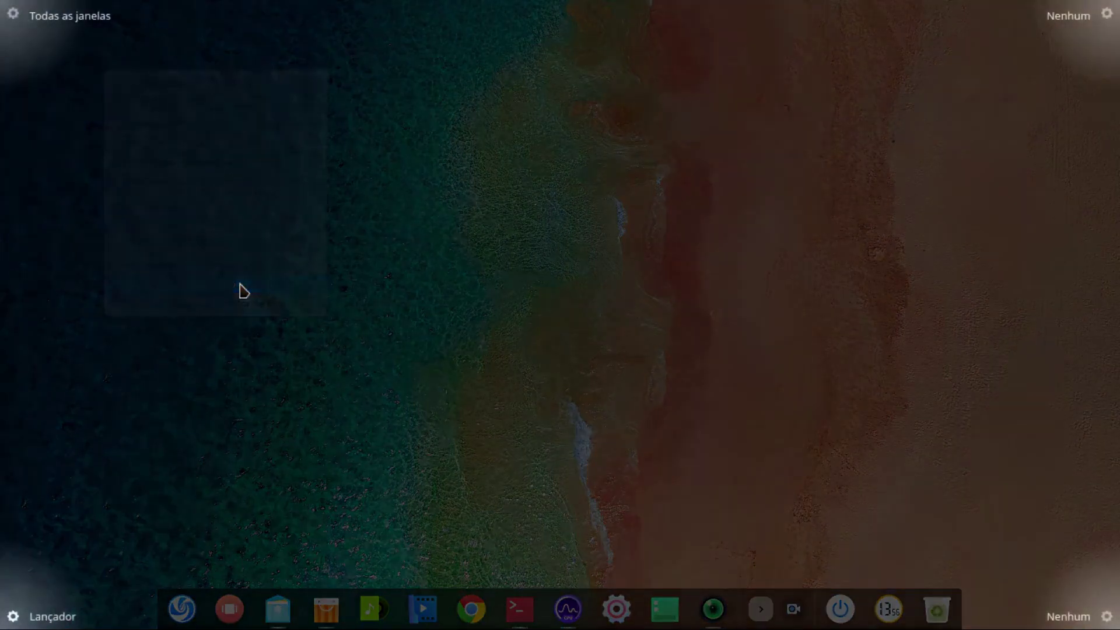
pyautogui.click(13, 616)
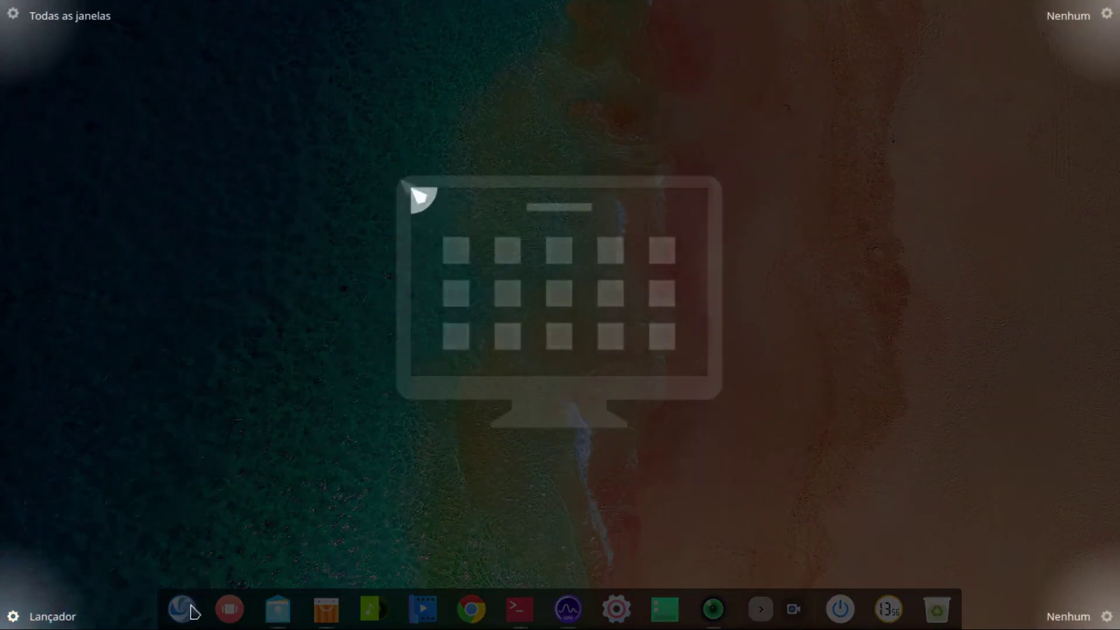
pyautogui.moveTo(1099, 35)
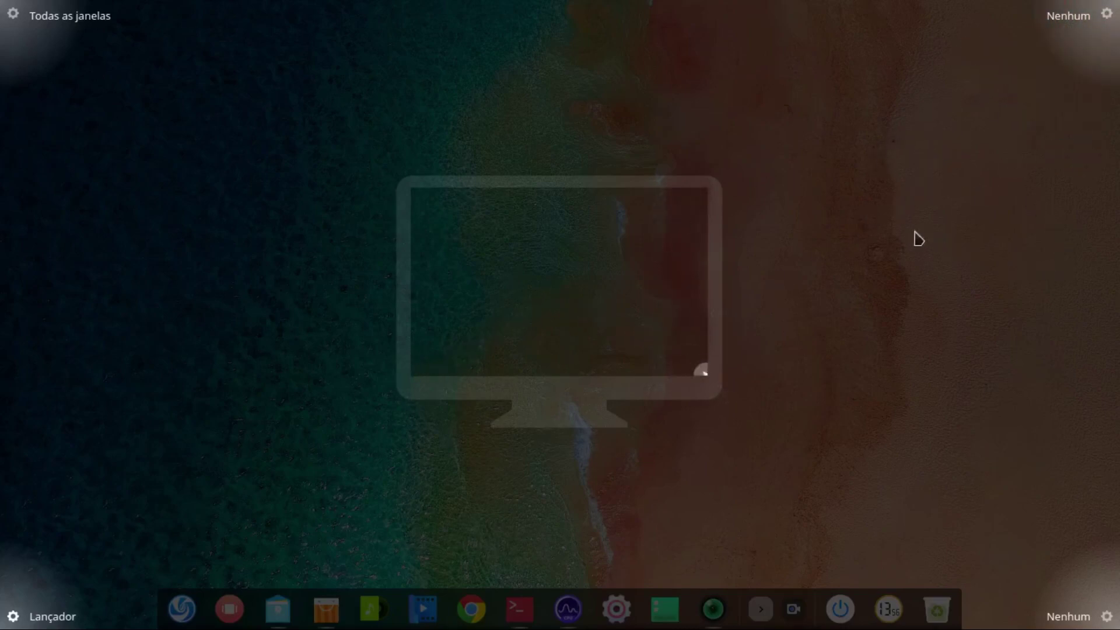
pyautogui.moveTo(1082, 615)
pyautogui.click(628, 338)
# Step: Display the file manager's Documentos window and minimize it again
pyautogui.click(278, 609)
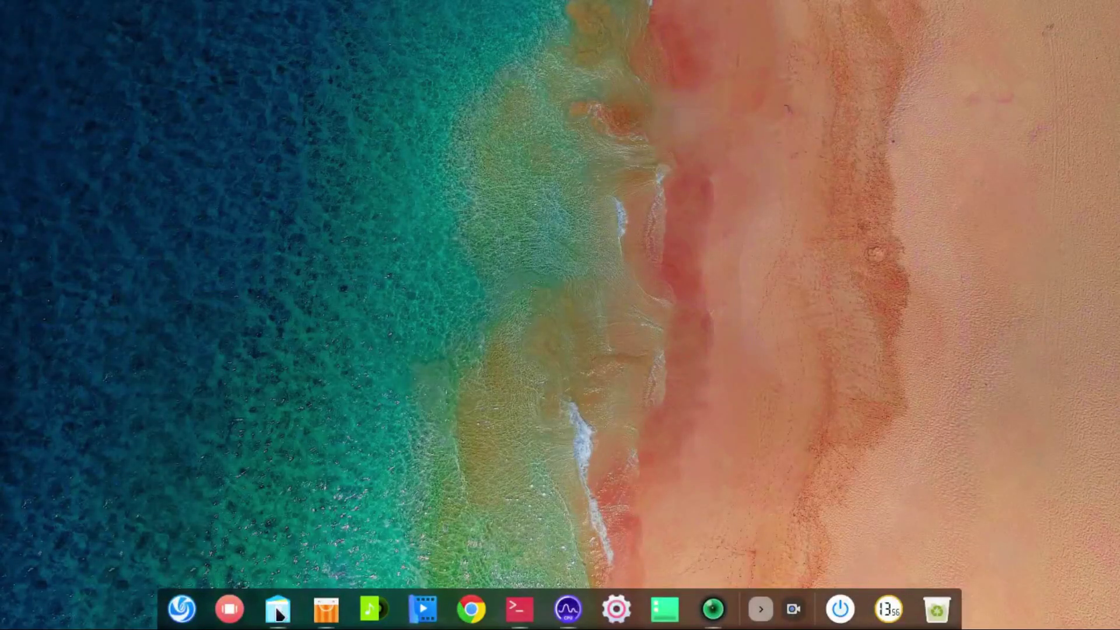
pyautogui.click(666, 611)
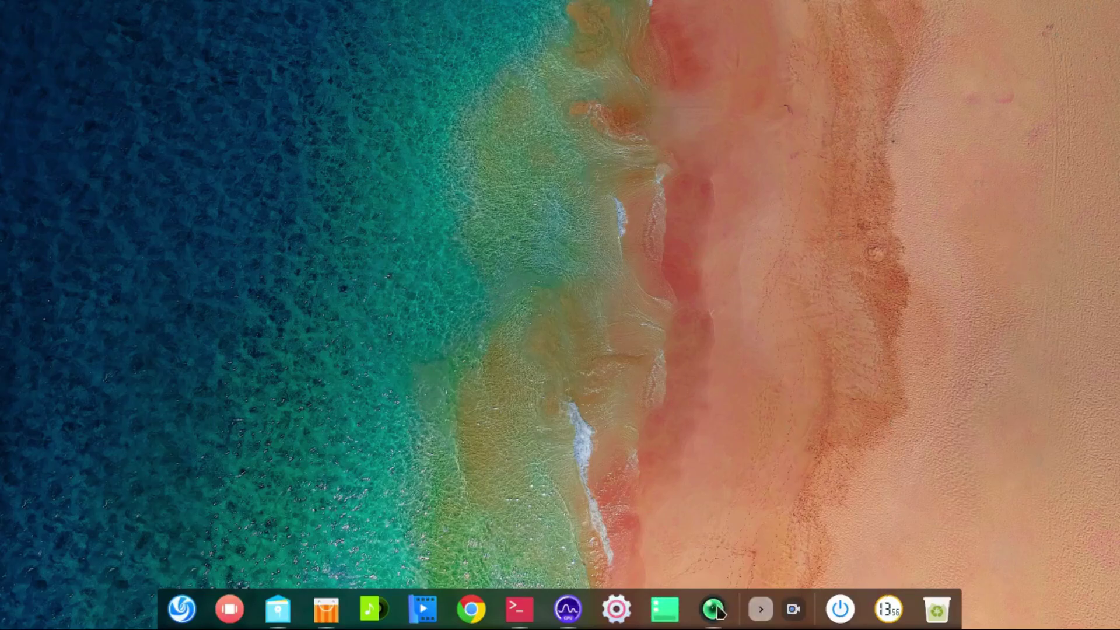
pyautogui.click(664, 610)
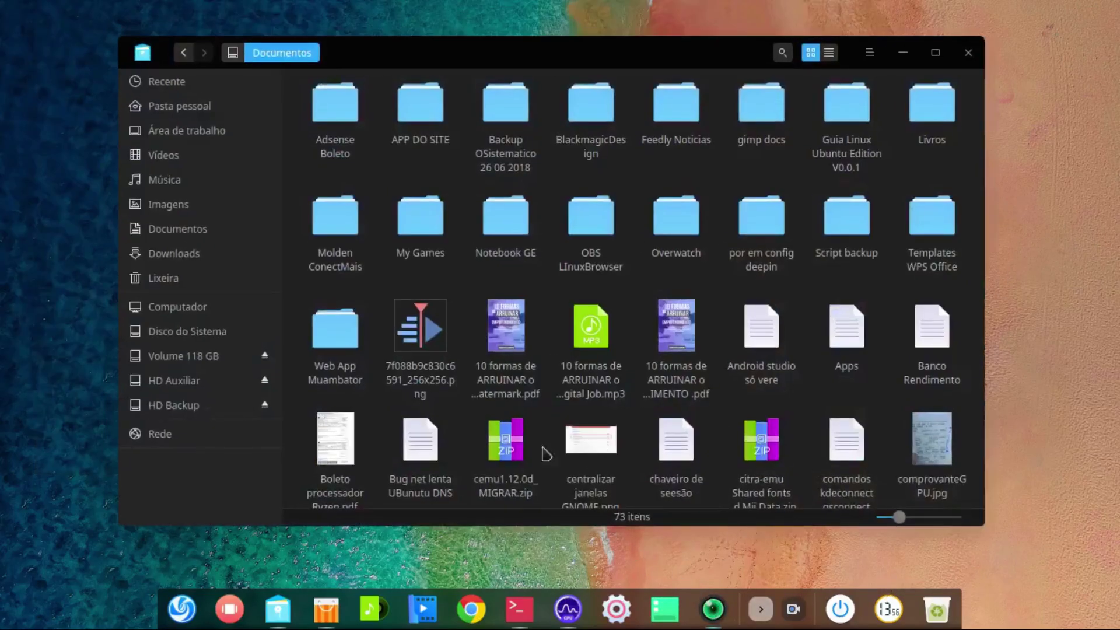
pyautogui.click(904, 53)
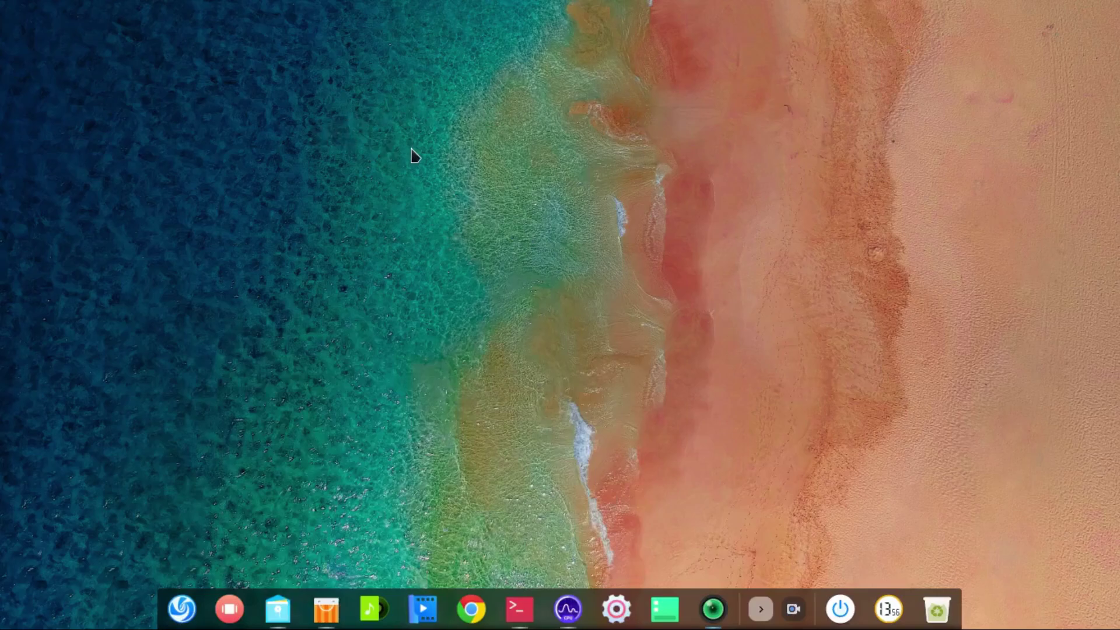
# Step: Open the Deepin Store, restore its window from full size and move it toward the screen's left edge
pyautogui.click(326, 610)
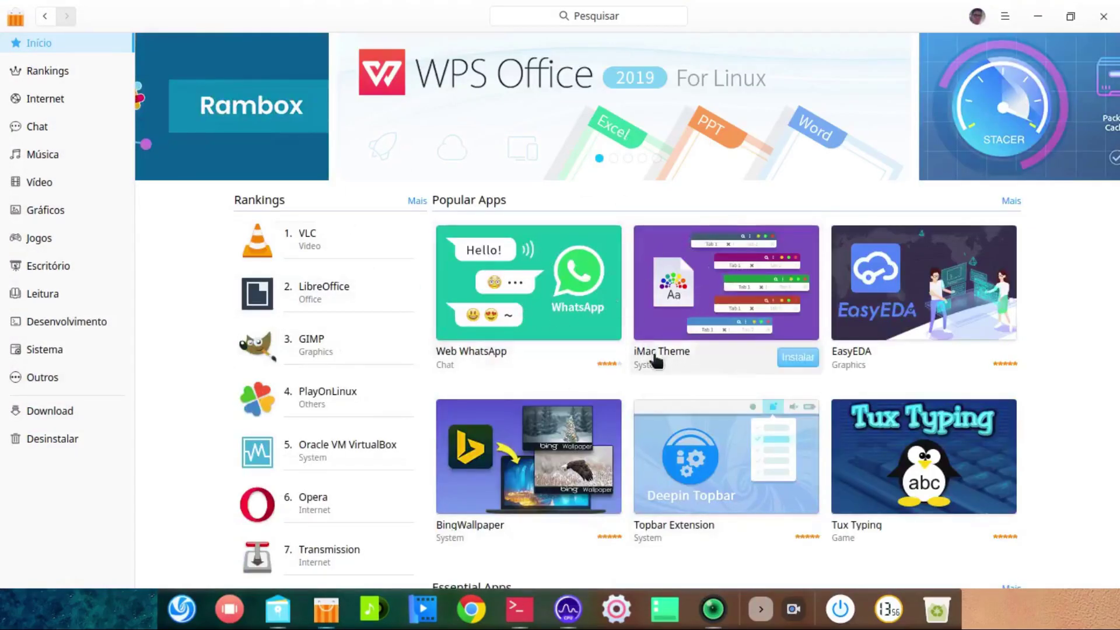
pyautogui.click(1007, 18)
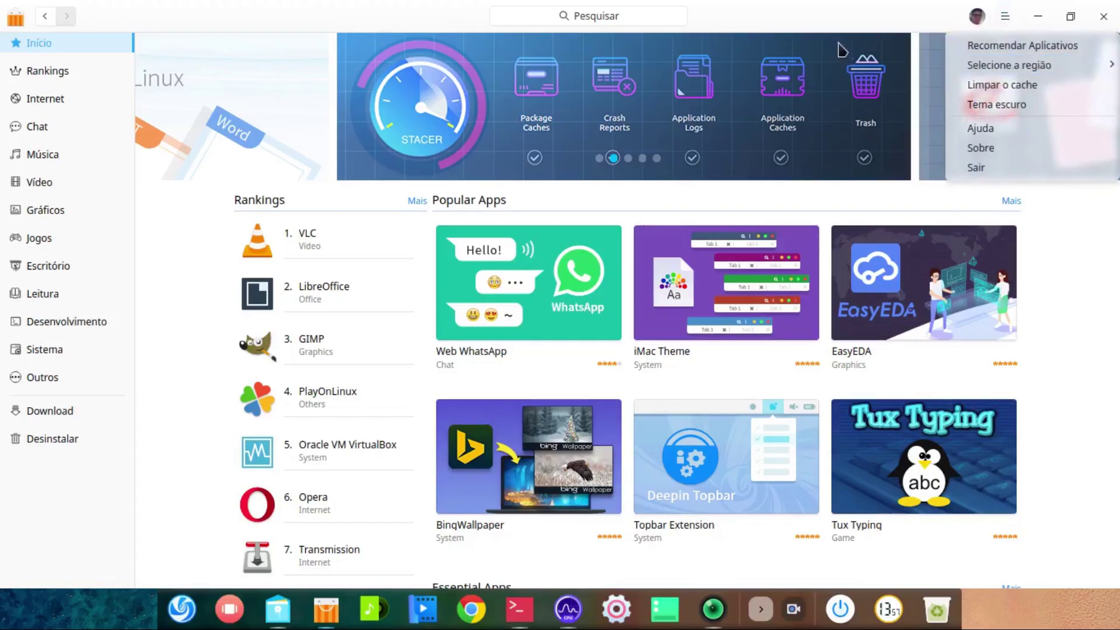
pyautogui.click(843, 32)
pyautogui.click(1070, 16)
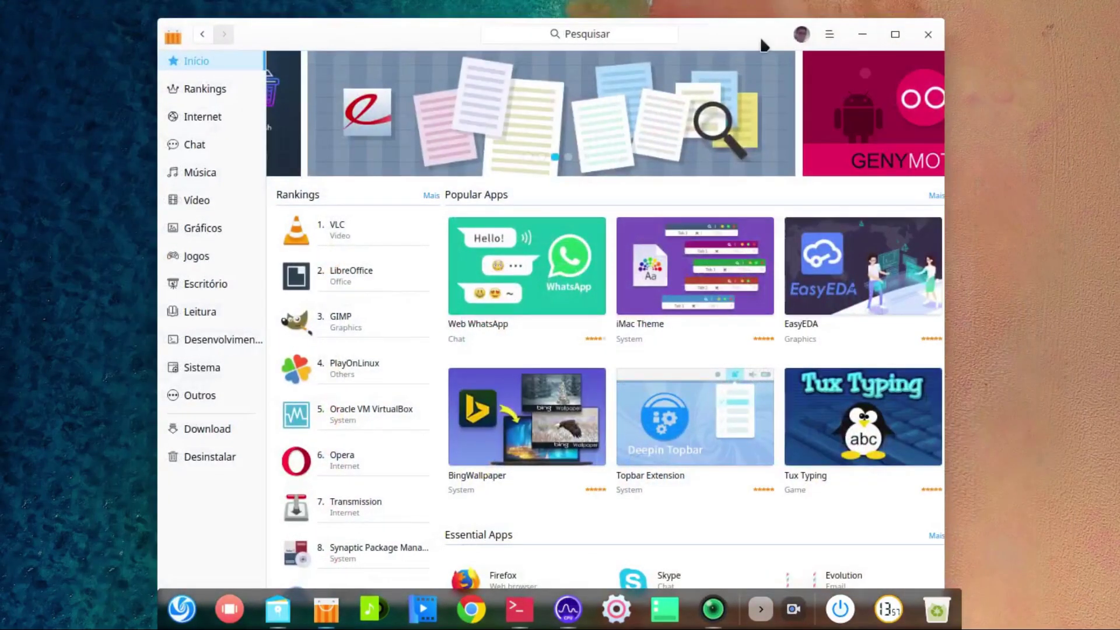
pyautogui.moveTo(760, 36); pyautogui.dragTo(613, 37)
# Step: Set the store's region to Internacional and maximize the store window
pyautogui.click(681, 35)
pyautogui.moveTo(751, 83)
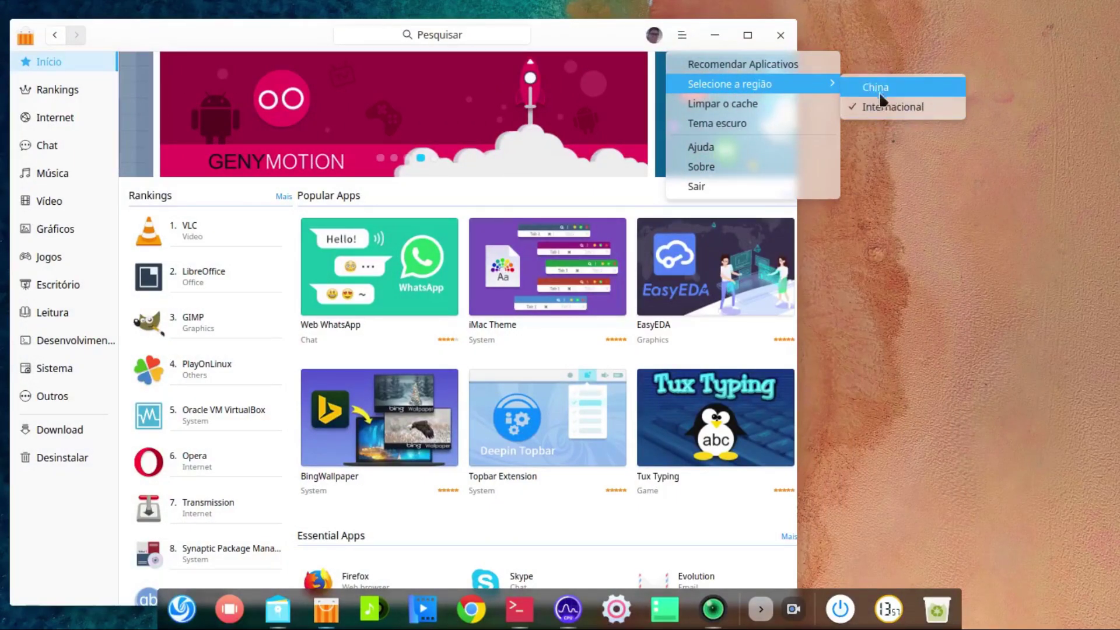
pyautogui.click(884, 83)
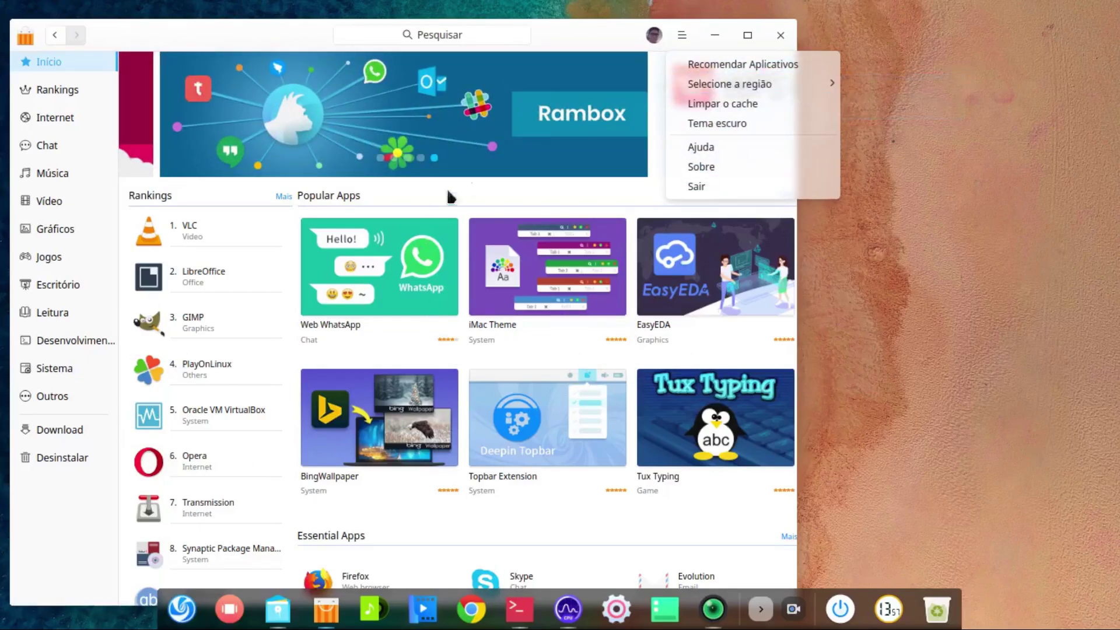
pyautogui.moveTo(806, 86)
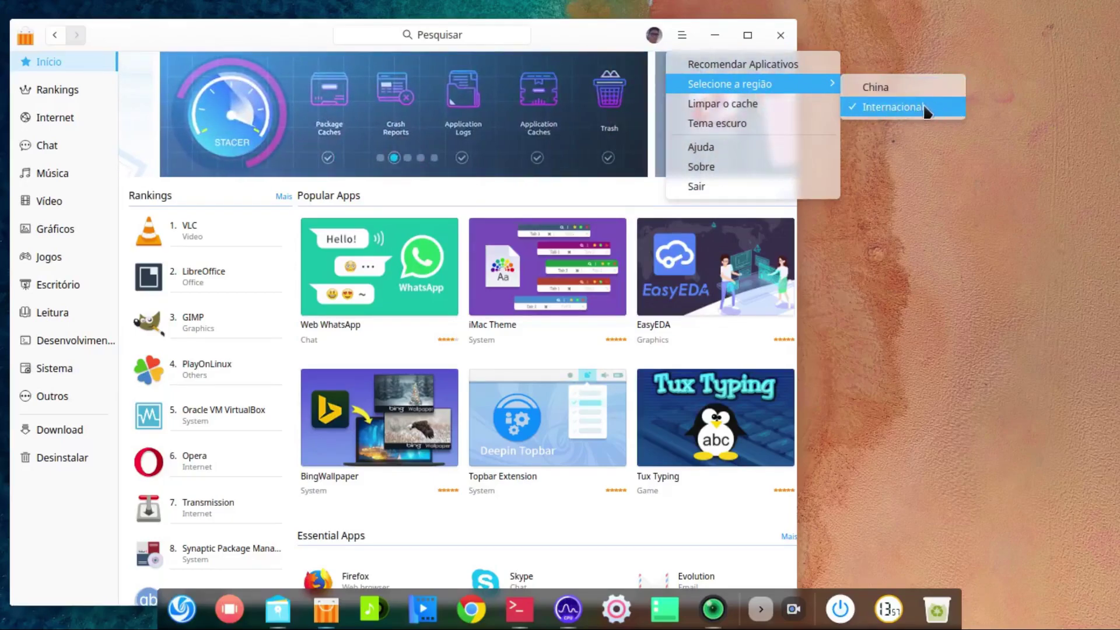
pyautogui.click(890, 107)
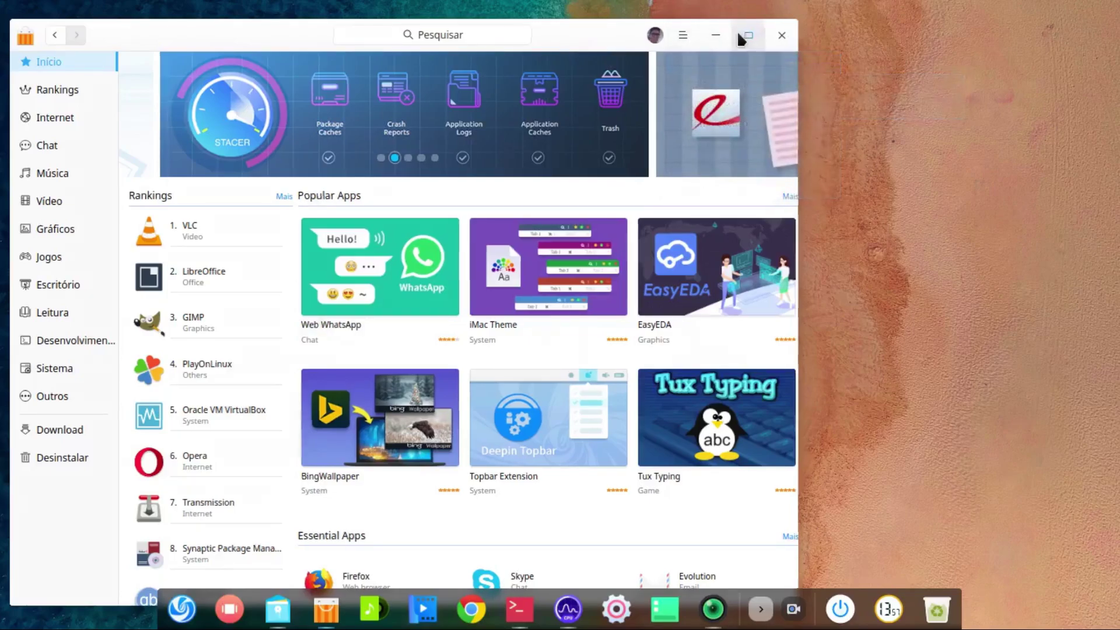
pyautogui.click(740, 33)
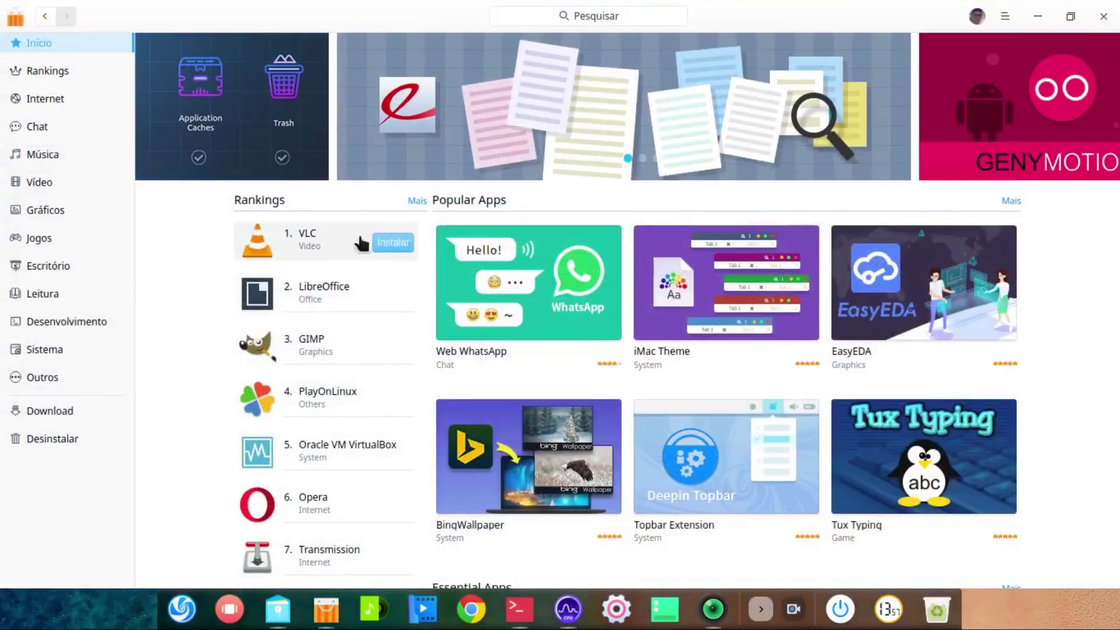
# Step: View the store's account options and its main options, and dismiss both
pyautogui.click(977, 19)
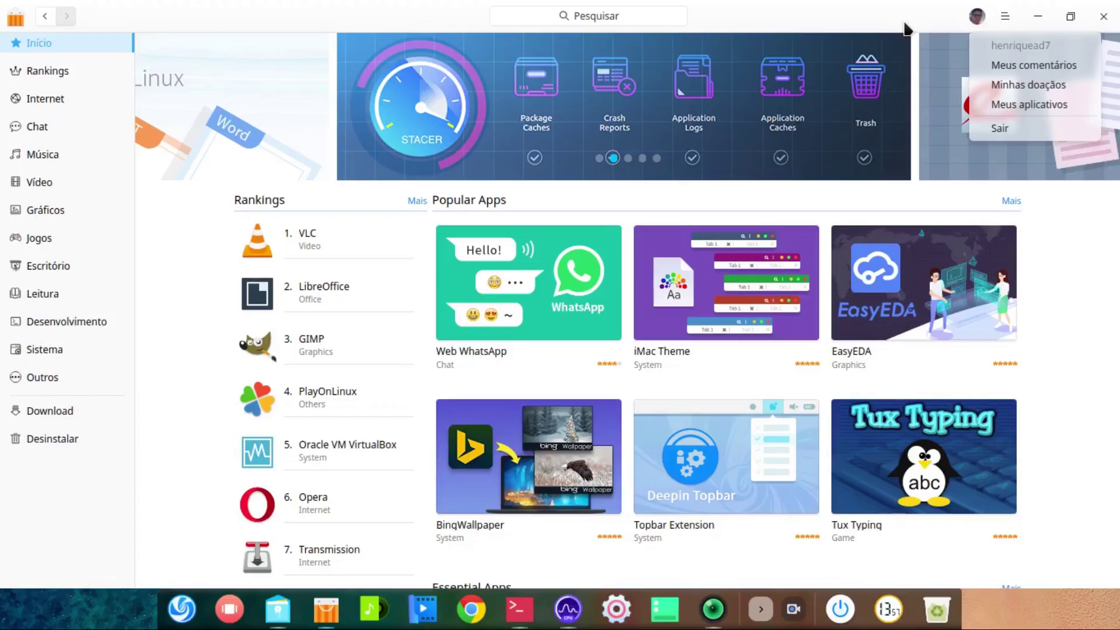
pyautogui.click(906, 27)
pyautogui.click(1004, 17)
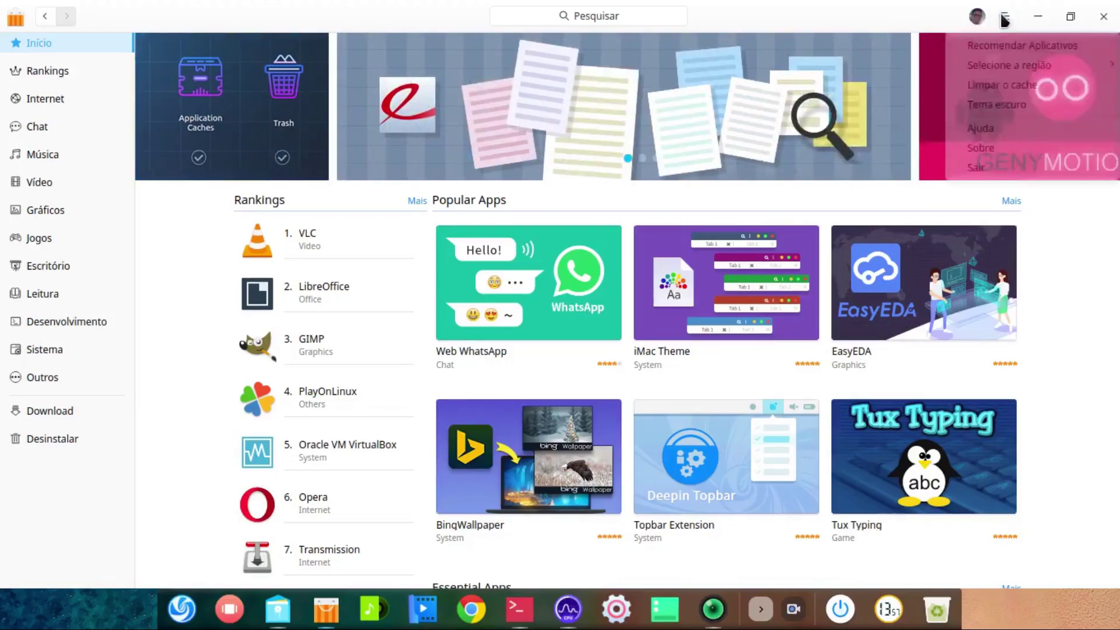
pyautogui.click(938, 27)
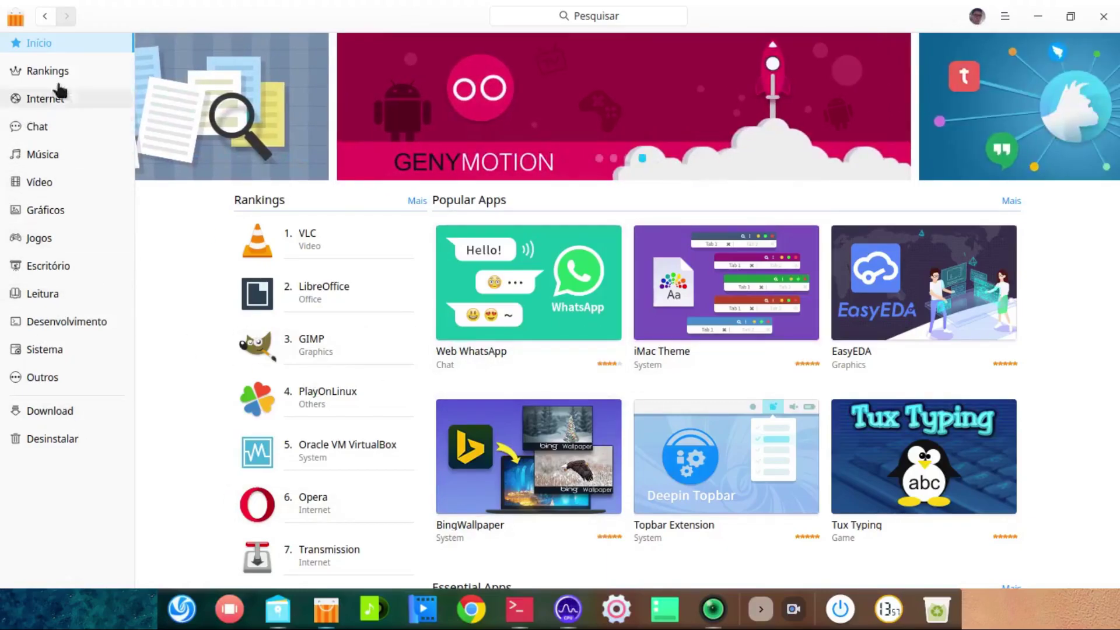
# Step: Browse the apps in the store's Rankings category and return to the start of the list
pyautogui.click(60, 75)
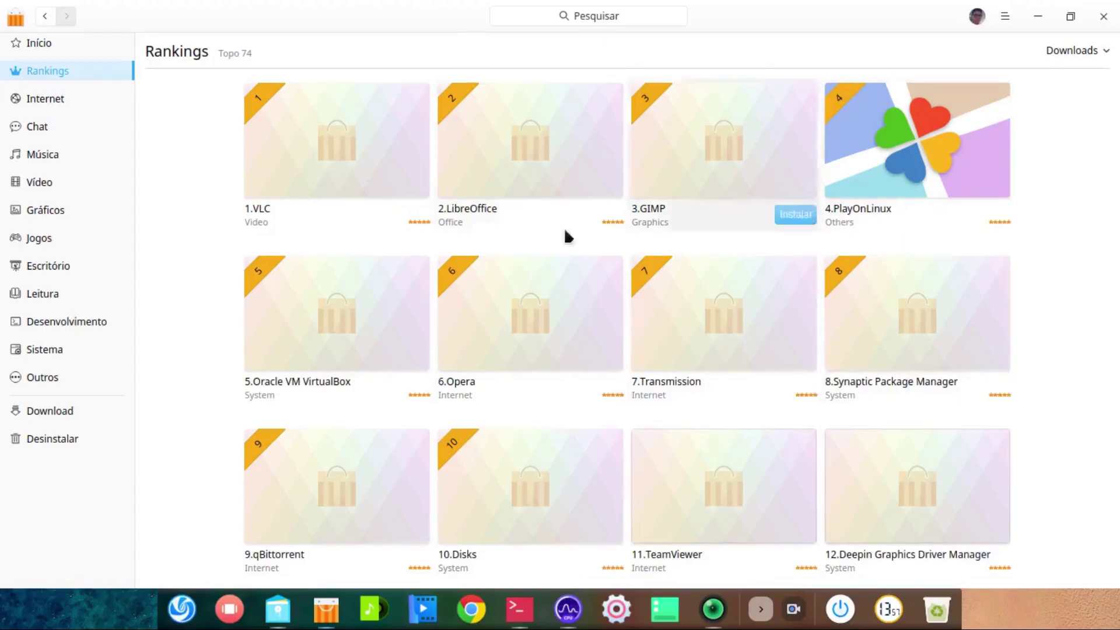
pyautogui.scroll(-1, 691, 315)
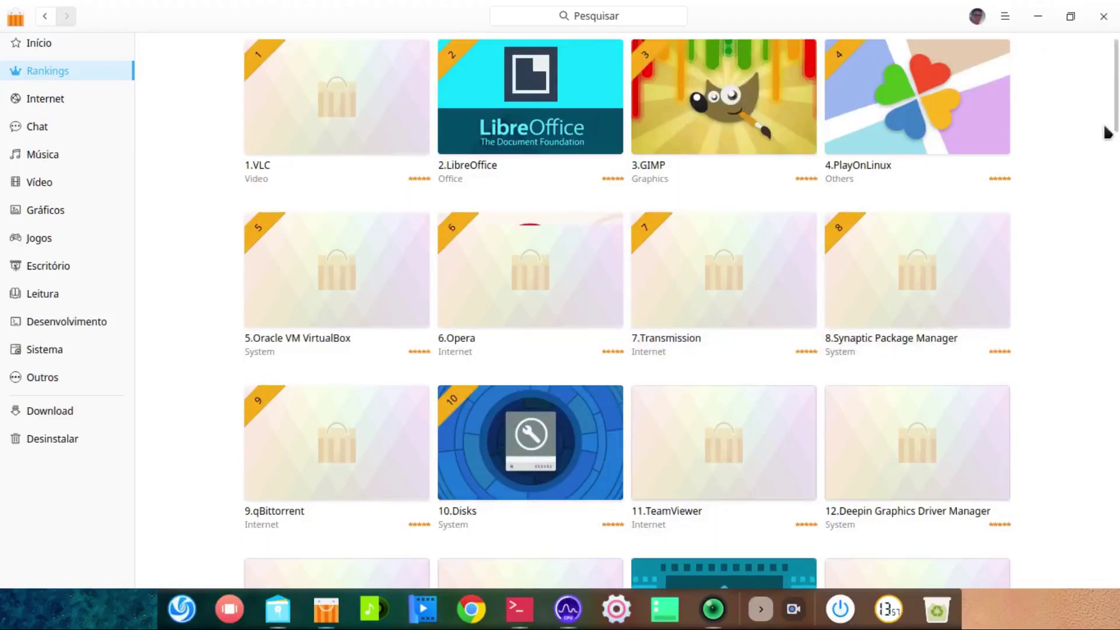
pyautogui.moveTo(1112, 120)
pyautogui.mouseDown()
pyautogui.moveTo(1115, 230)
pyautogui.moveTo(1114, 119)
pyautogui.mouseUp()
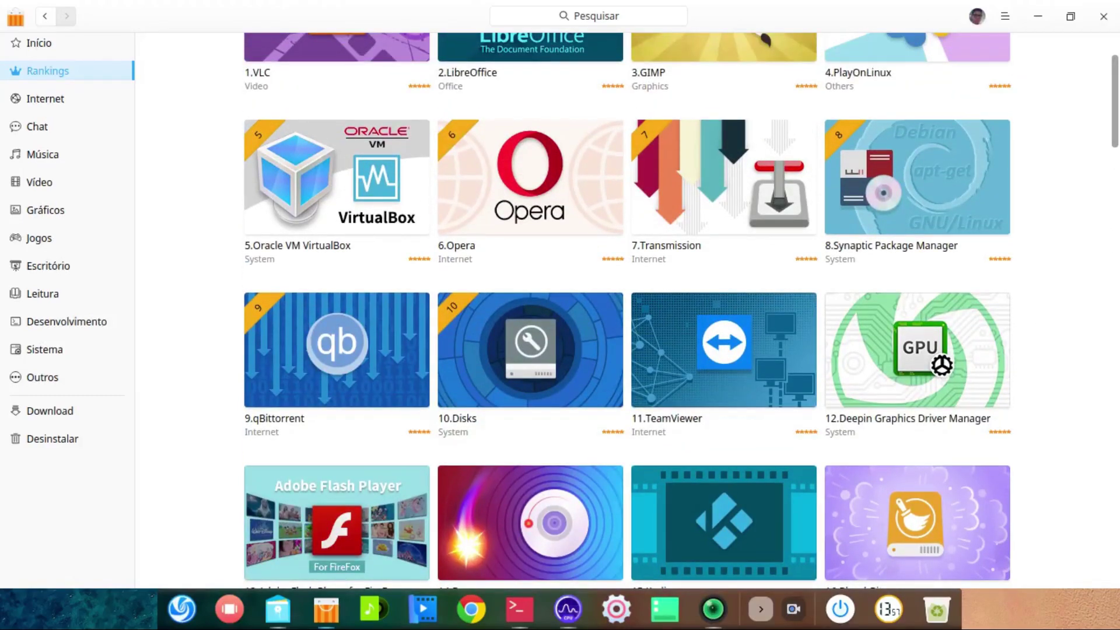
pyautogui.scroll(3, 1097, 76)
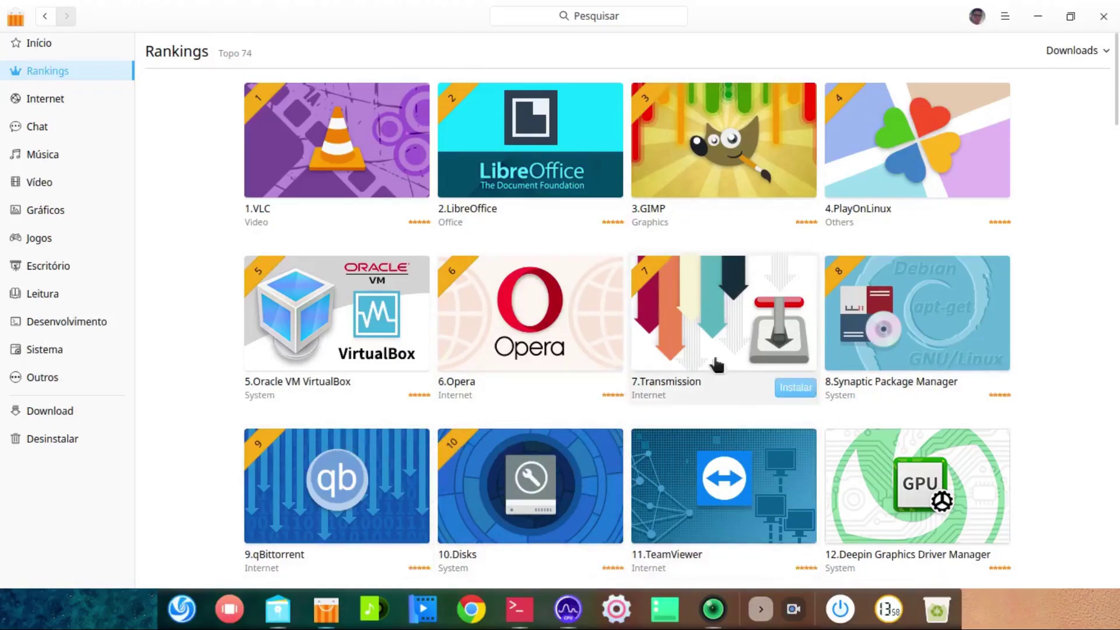
# Step: Display the account's Meus aplicativos and look through the first two pages of locally installed apps
pyautogui.click(977, 18)
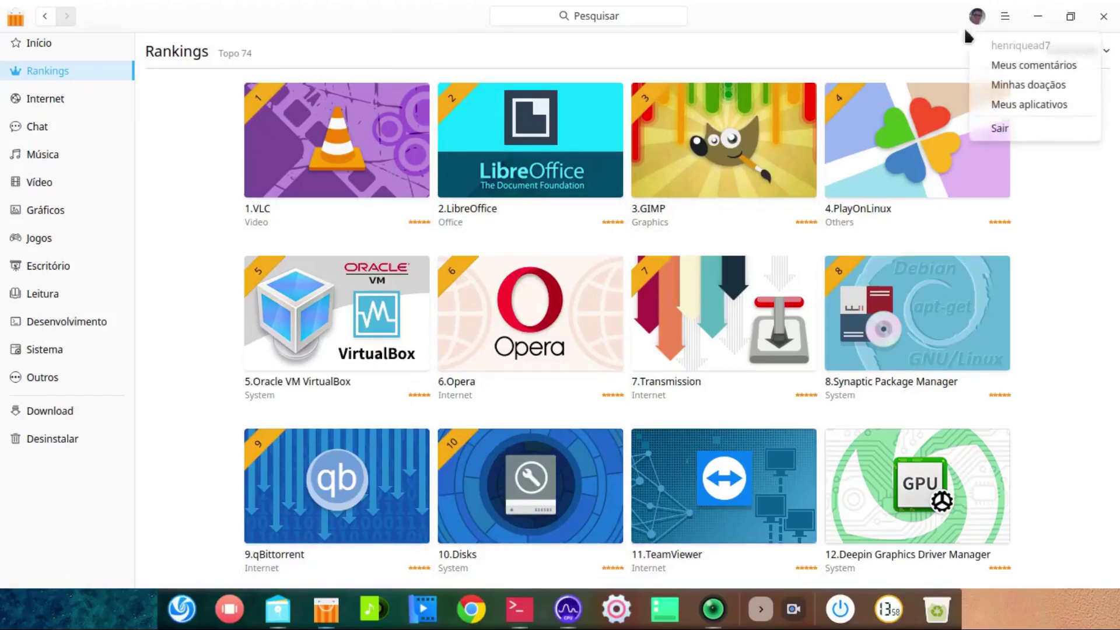
pyautogui.click(1055, 105)
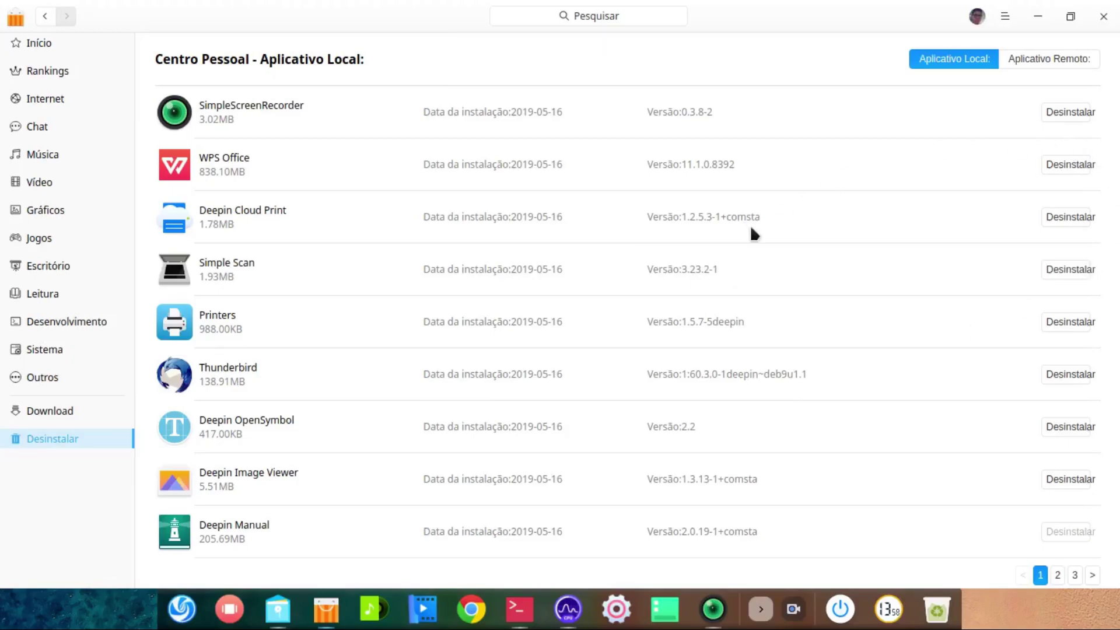
pyautogui.click(1057, 574)
pyautogui.click(1039, 575)
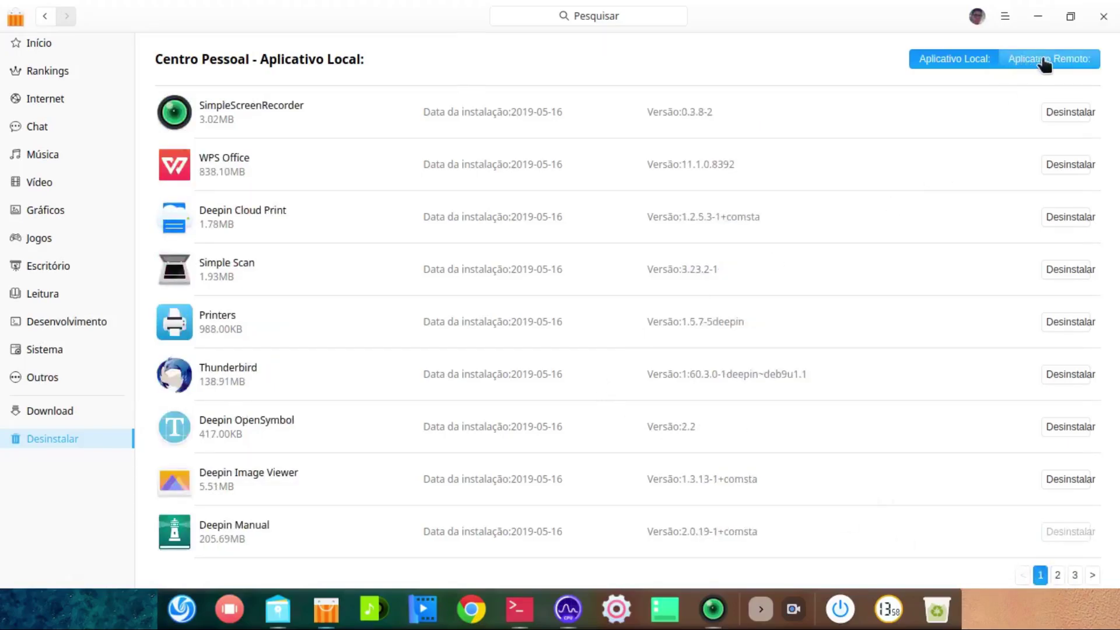
# Step: Check the Aplicativo Remoto list of apps linked to the account
pyautogui.click(1070, 66)
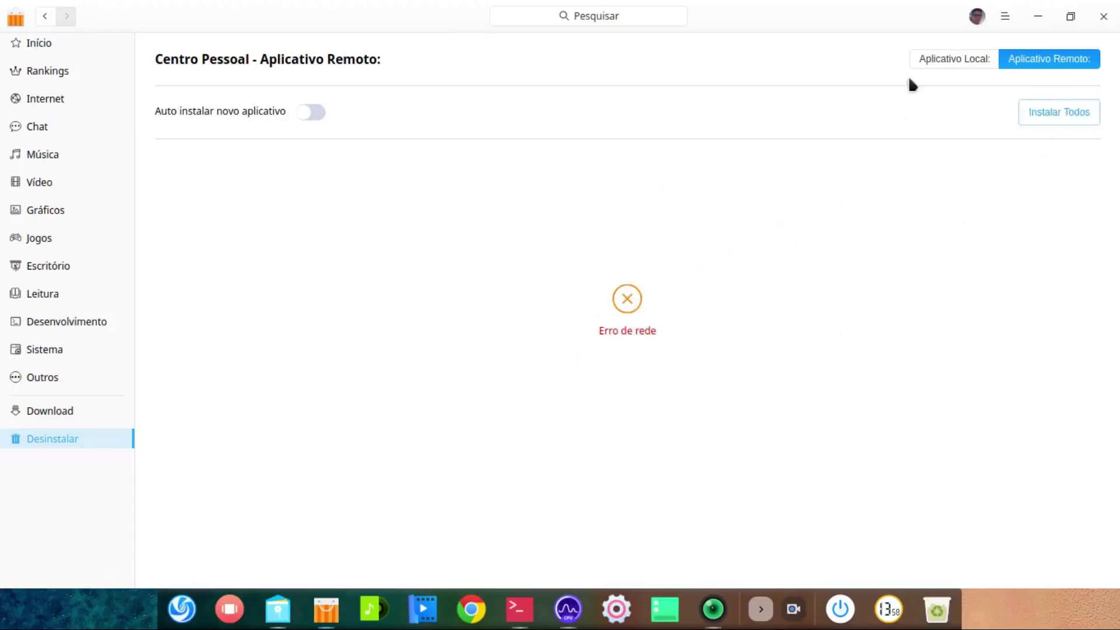
pyautogui.click(975, 59)
pyautogui.click(1038, 59)
# Step: Restart the Deepin Store and maximize its window
pyautogui.click(1102, 16)
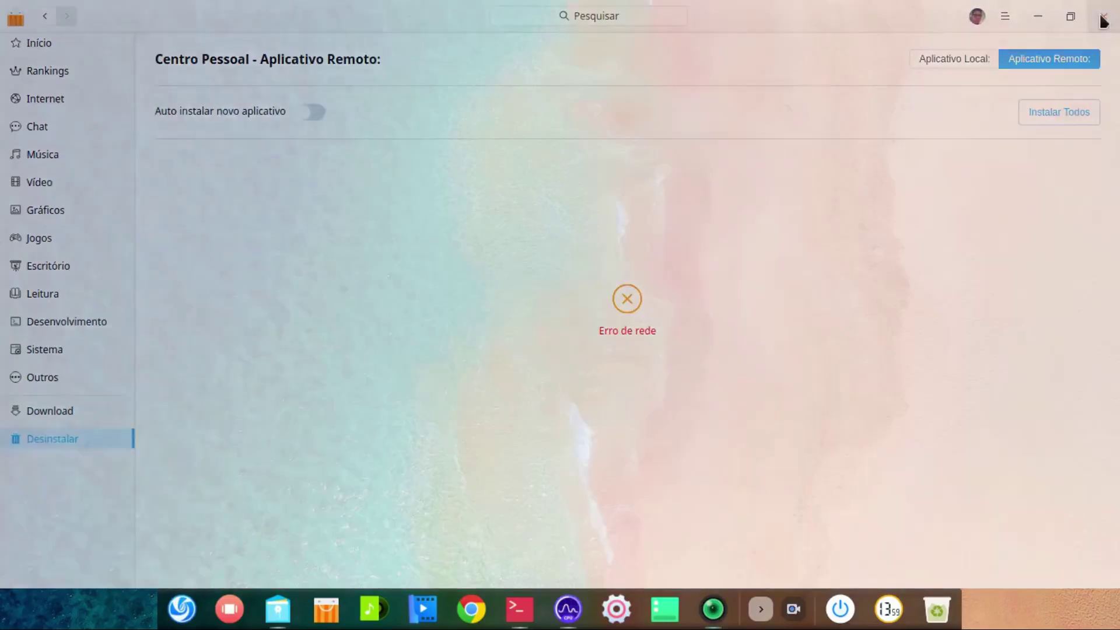
pyautogui.click(325, 609)
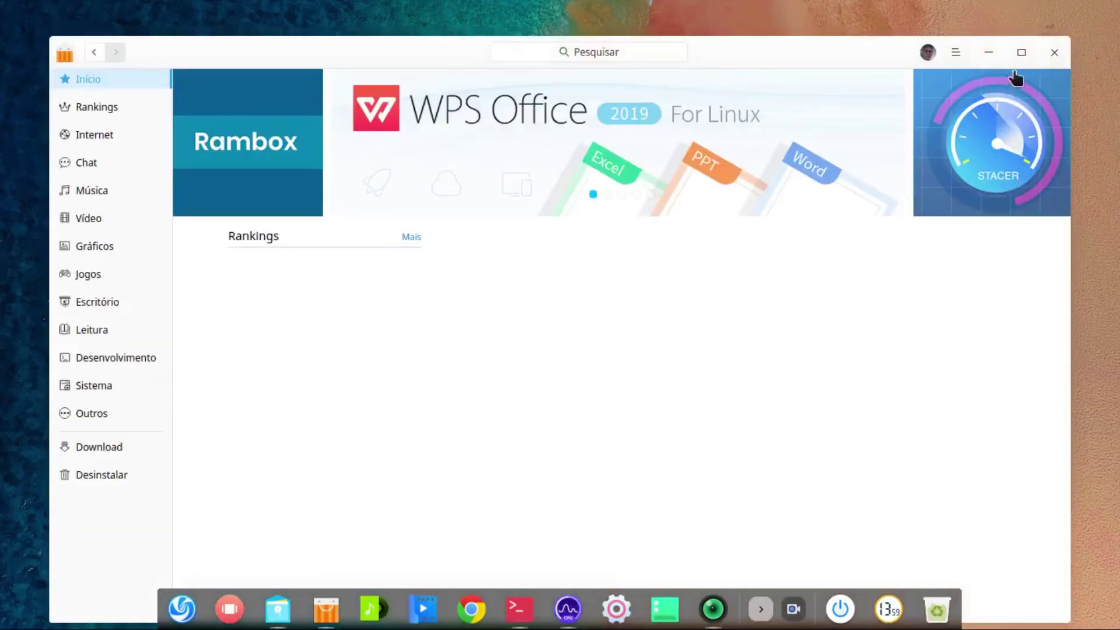
pyautogui.click(1021, 52)
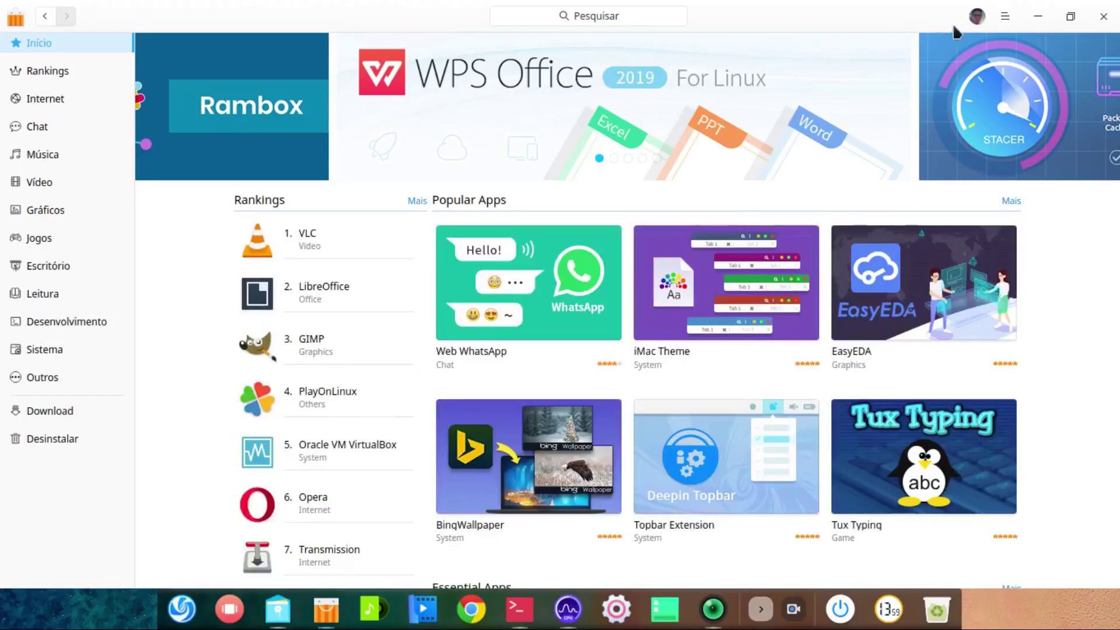
# Step: Check the account's Meus aplicativos under Aplicativo Remoto and Aplicativo Local, and return to the store's Início page
pyautogui.click(977, 20)
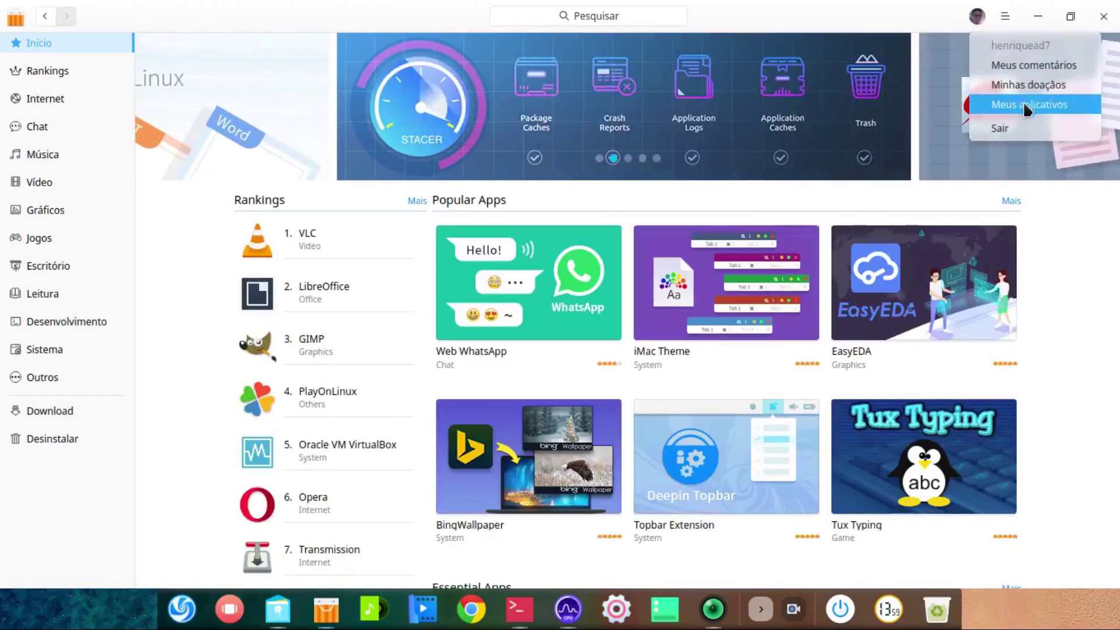
pyautogui.click(1026, 103)
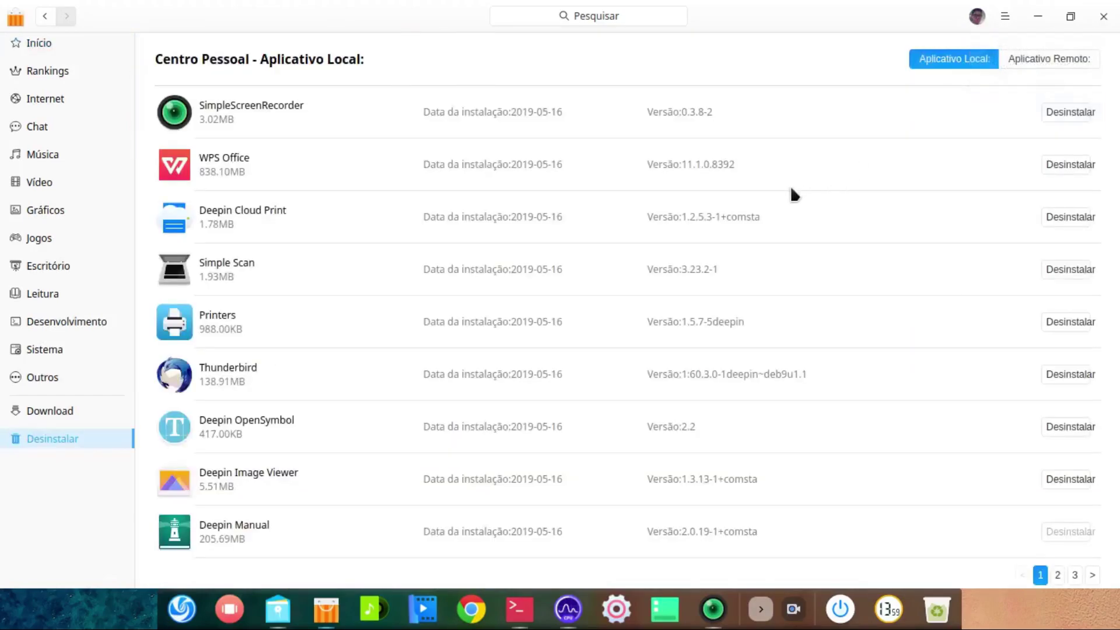
pyautogui.click(1075, 63)
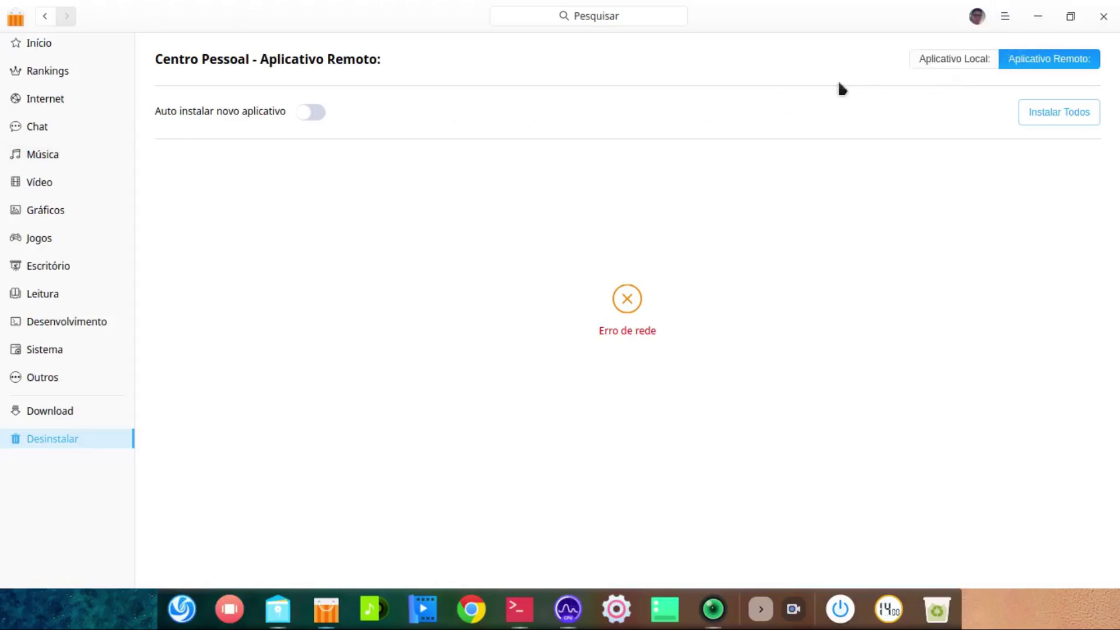
pyautogui.click(963, 61)
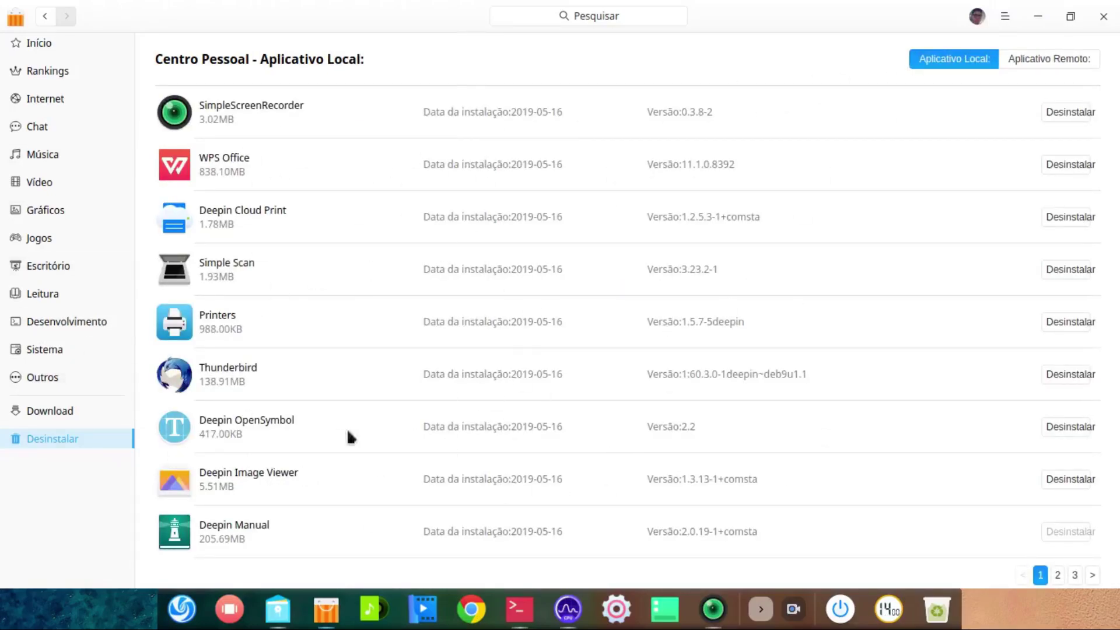
pyautogui.click(35, 43)
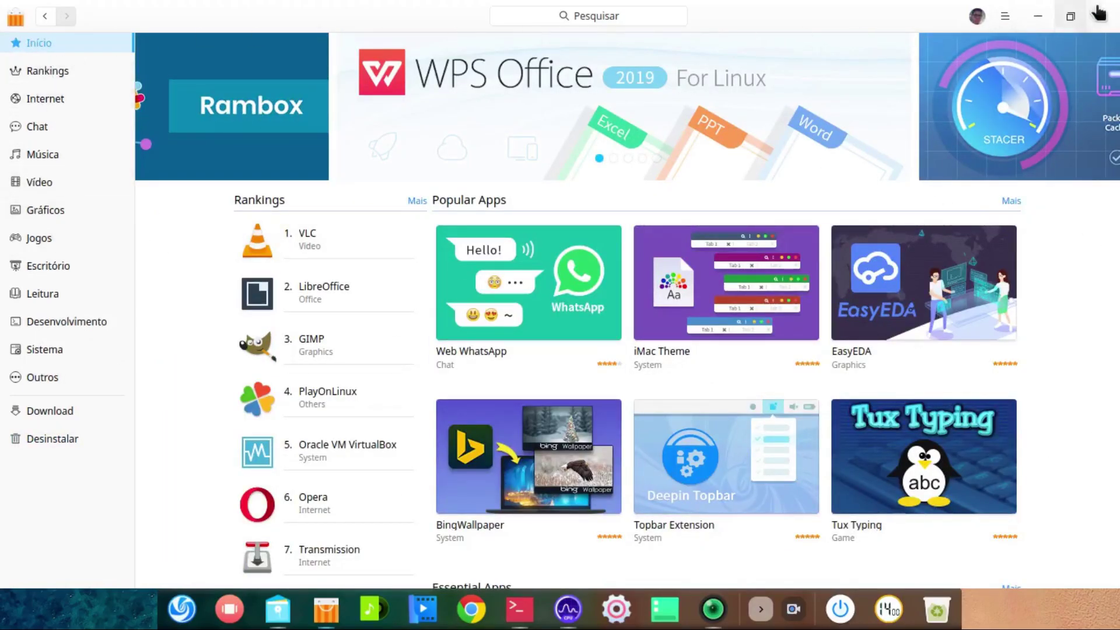
# Step: Reopen Meus aplicativos from the account and try loading the Aplicativo Remoto list again
pyautogui.click(976, 16)
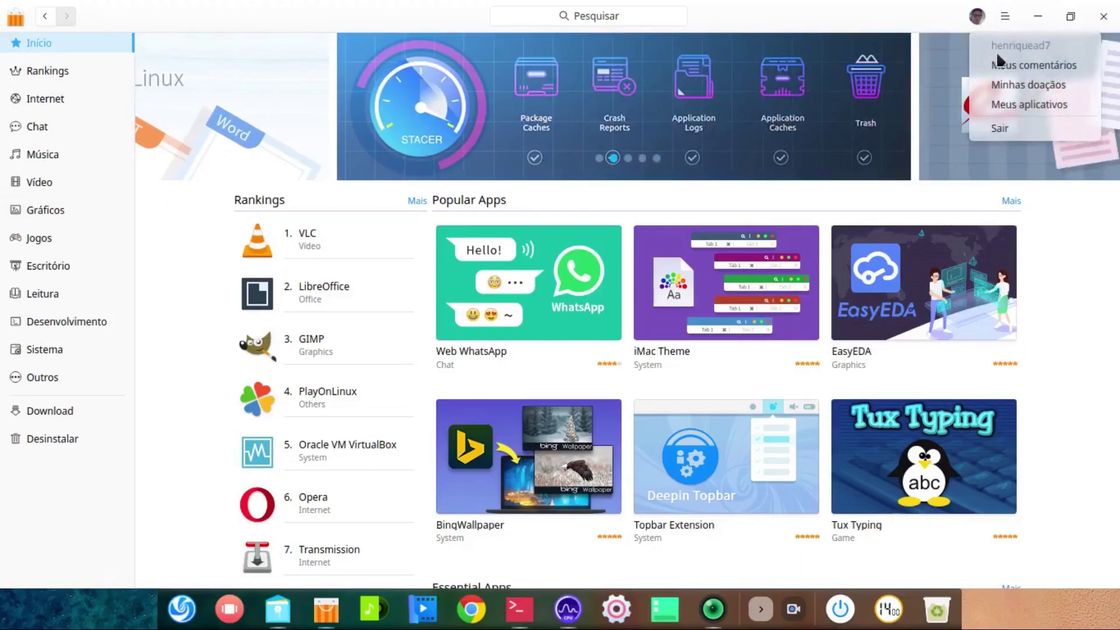
pyautogui.click(1029, 104)
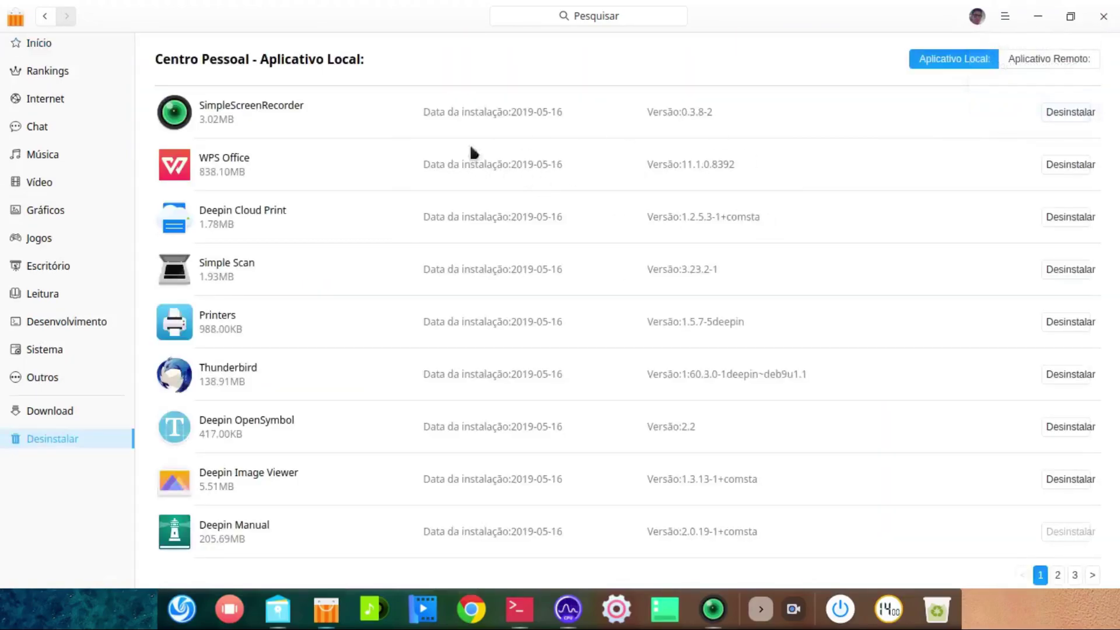
pyautogui.click(1030, 66)
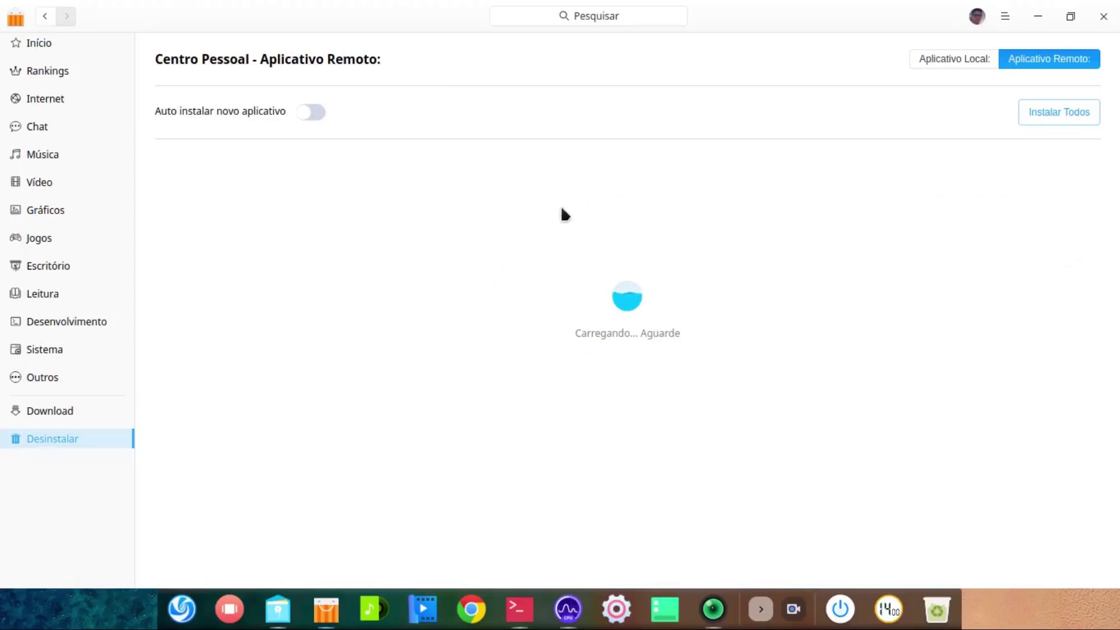
# Step: Clear the store window from the desktop and switch the launcher to its full-screen view
pyautogui.click(1065, 19)
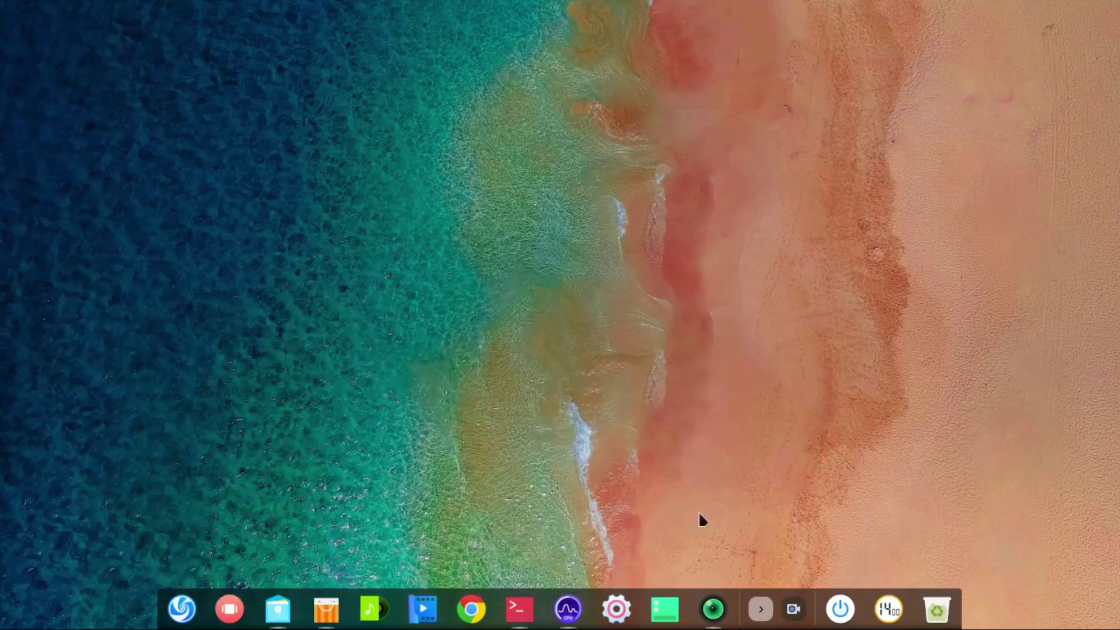
pyautogui.click(182, 607)
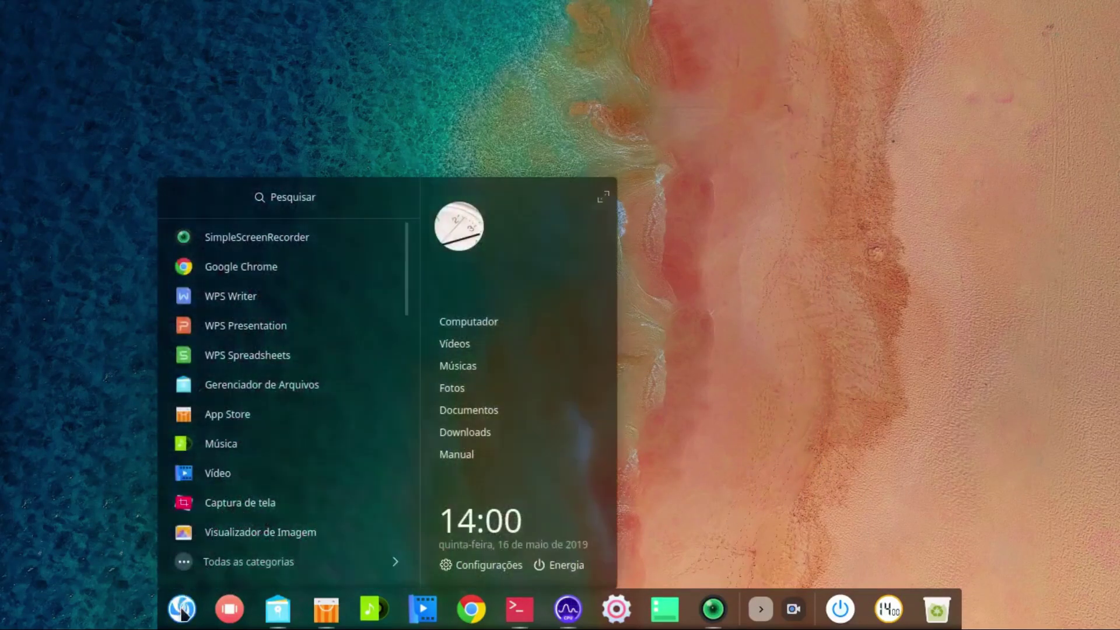
pyautogui.click(604, 198)
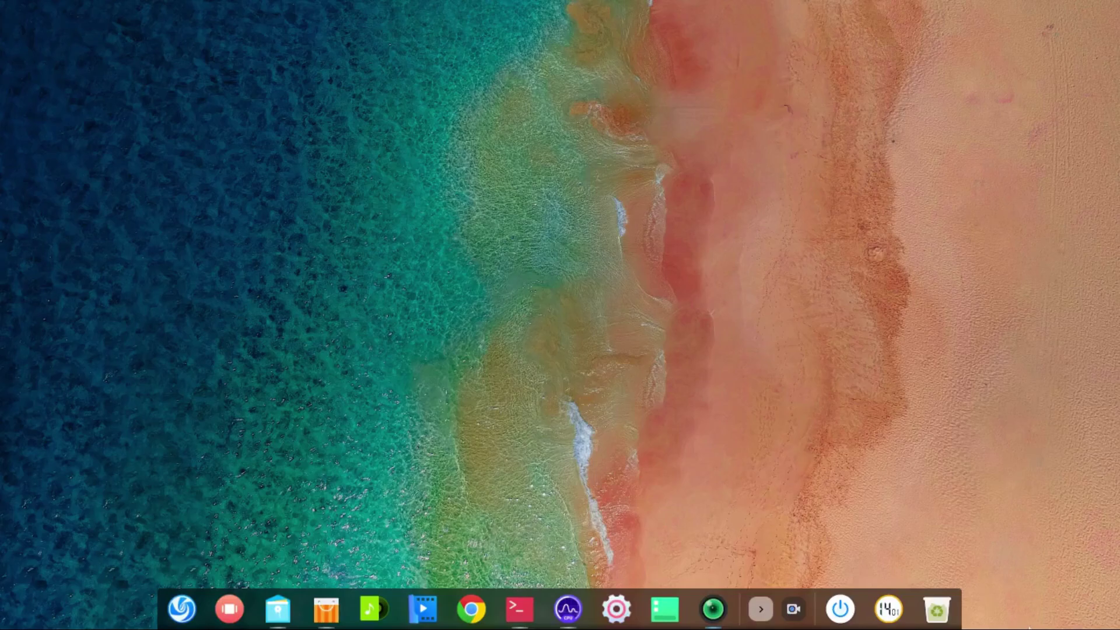
# Step: Bring the Deepin Store back up and clear its cache with Limpar o cache
pyautogui.click(326, 609)
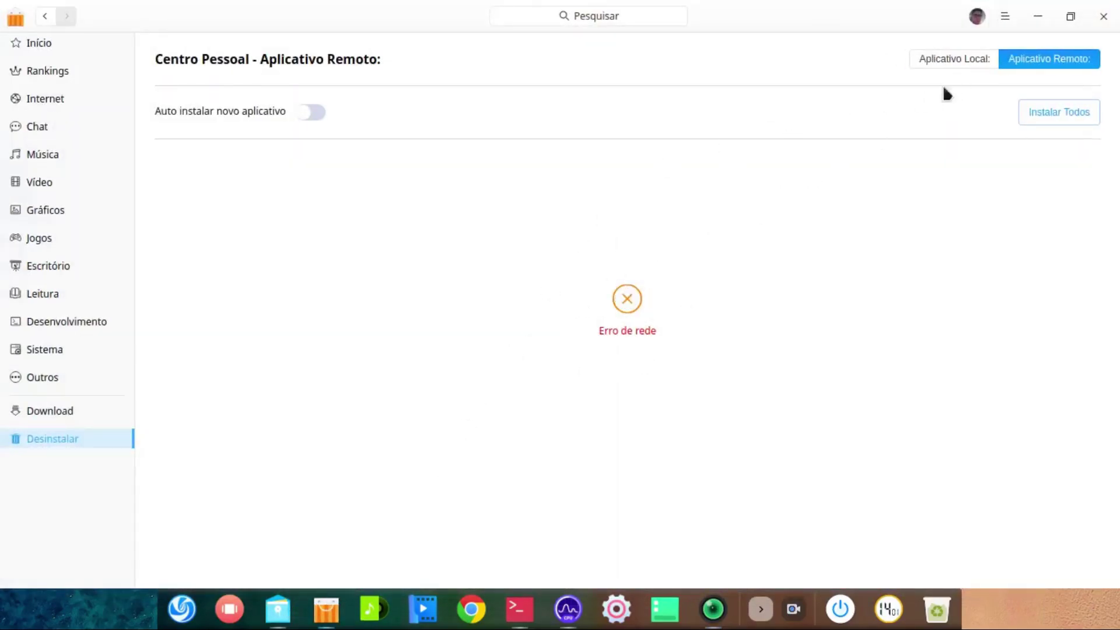
pyautogui.click(1004, 16)
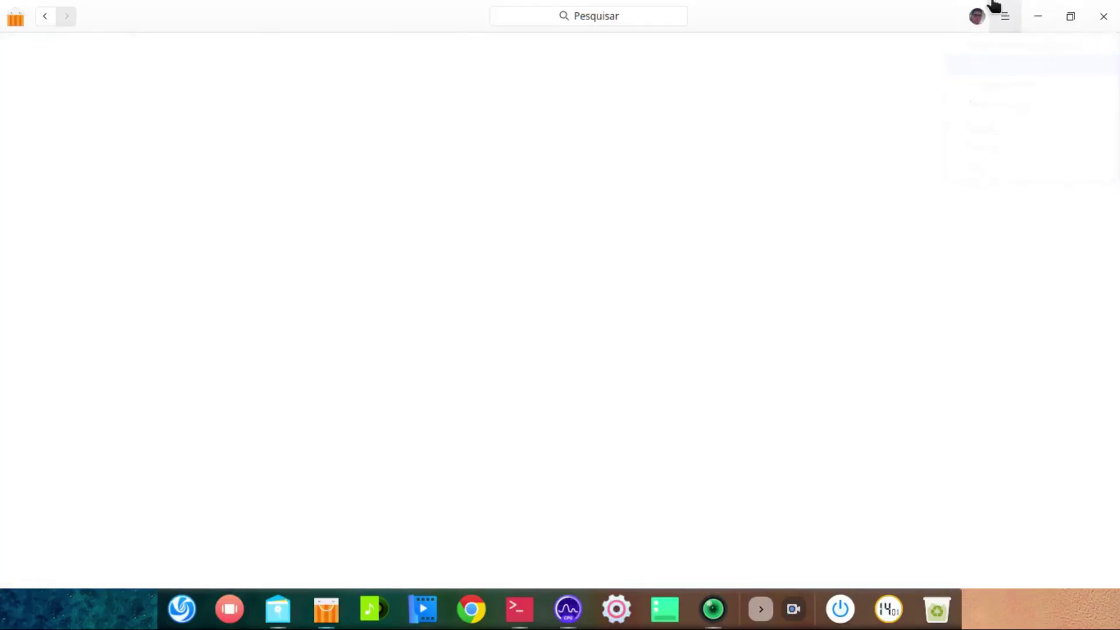
pyautogui.click(1006, 16)
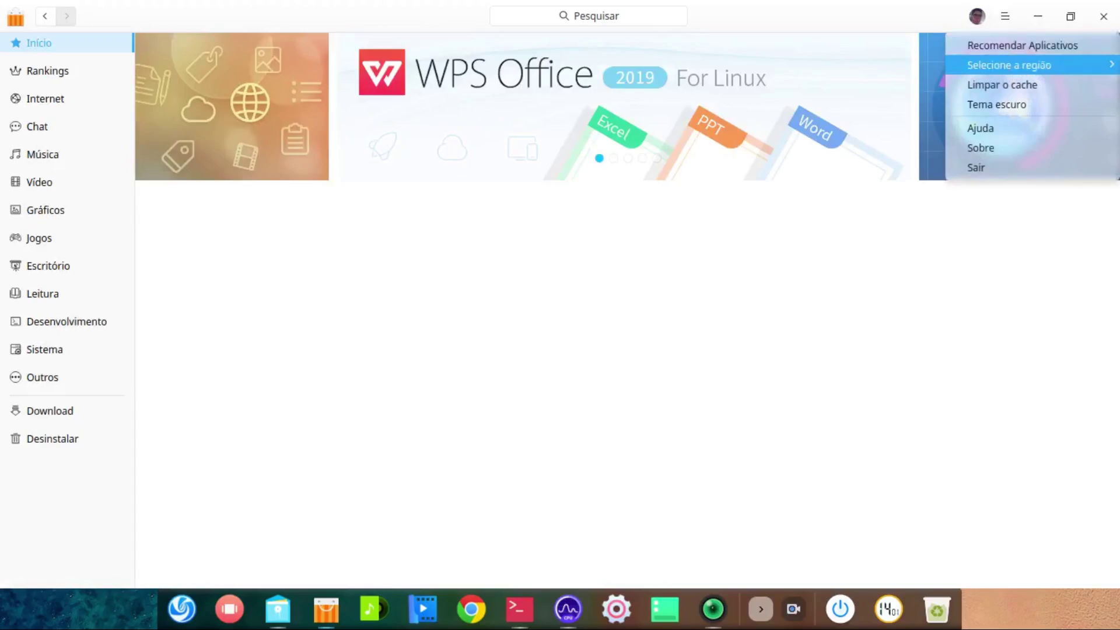
pyautogui.click(1009, 87)
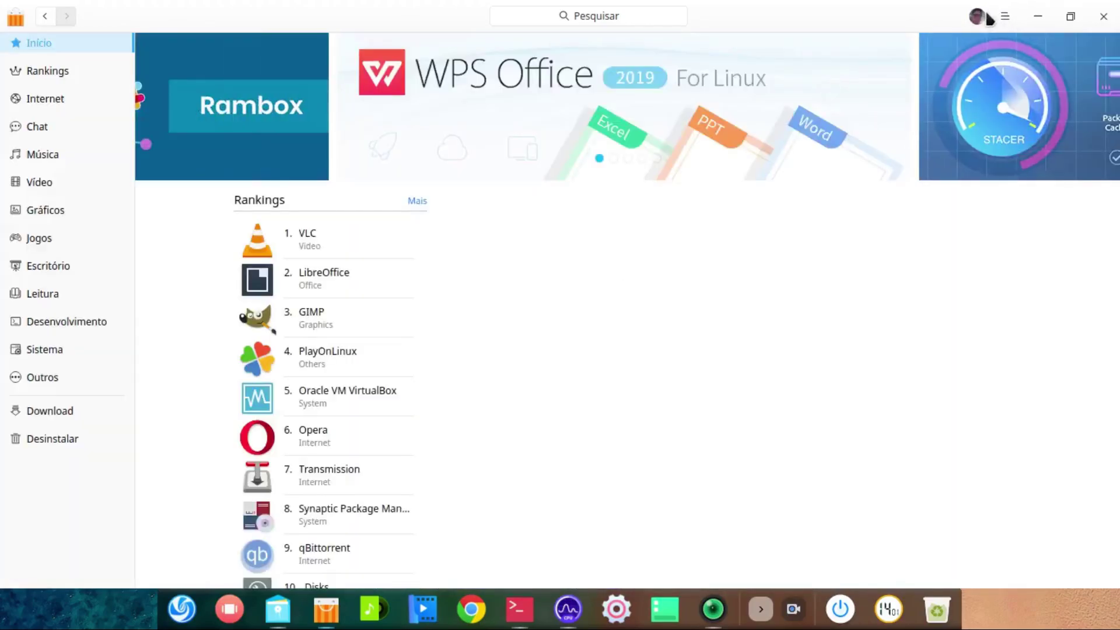
# Step: Request the Aplicativo Remoto list in Meus aplicativos once more after the store reloads
pyautogui.click(978, 16)
pyautogui.click(1017, 99)
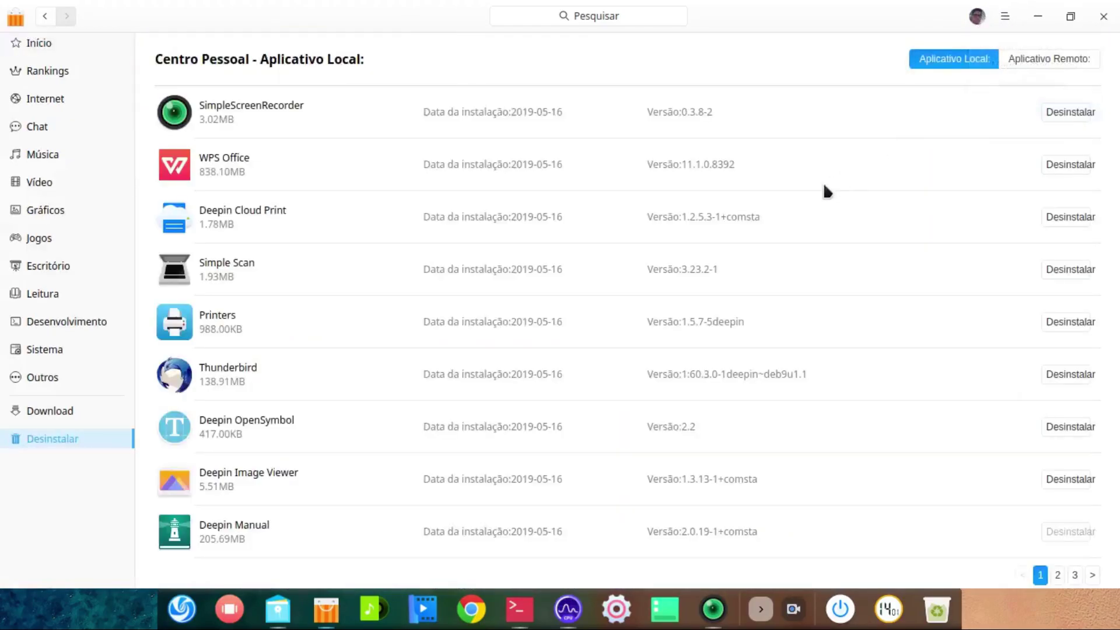
pyautogui.click(1011, 61)
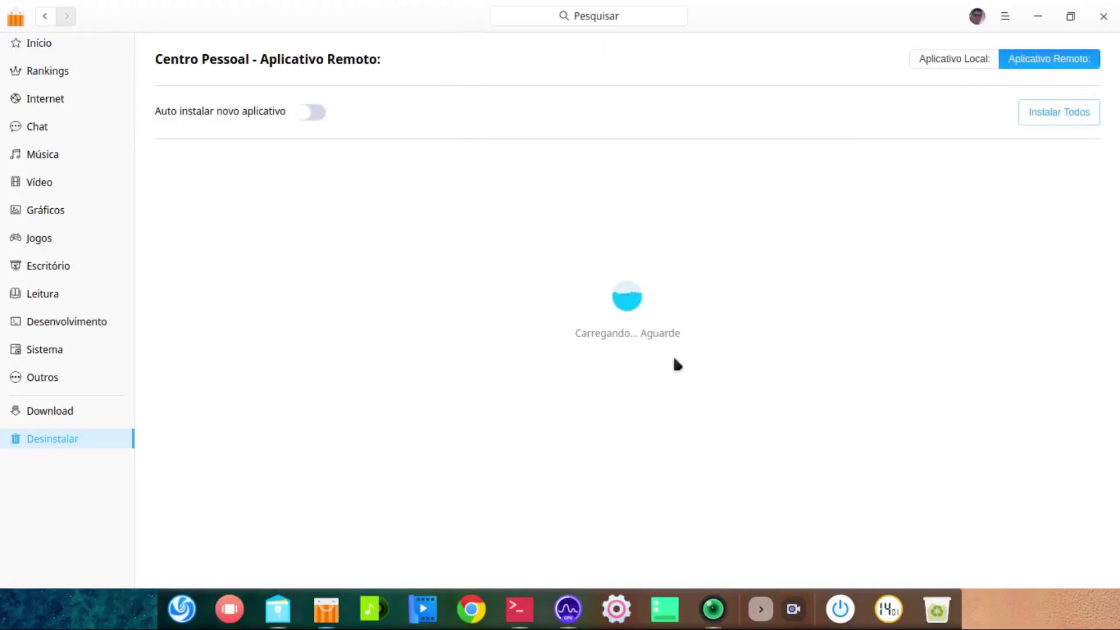